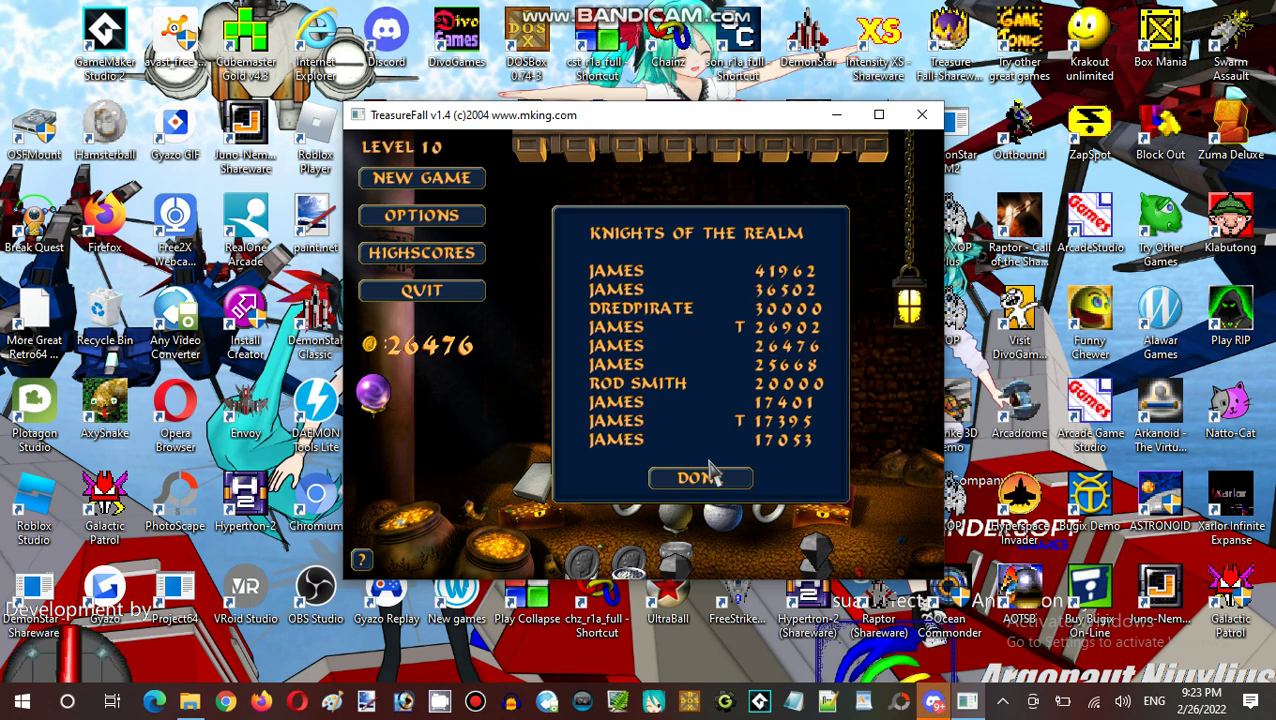
# - Close the Highscores table and choose Normal difficulty in the Start New Game prompt
pyautogui.click(703, 482)
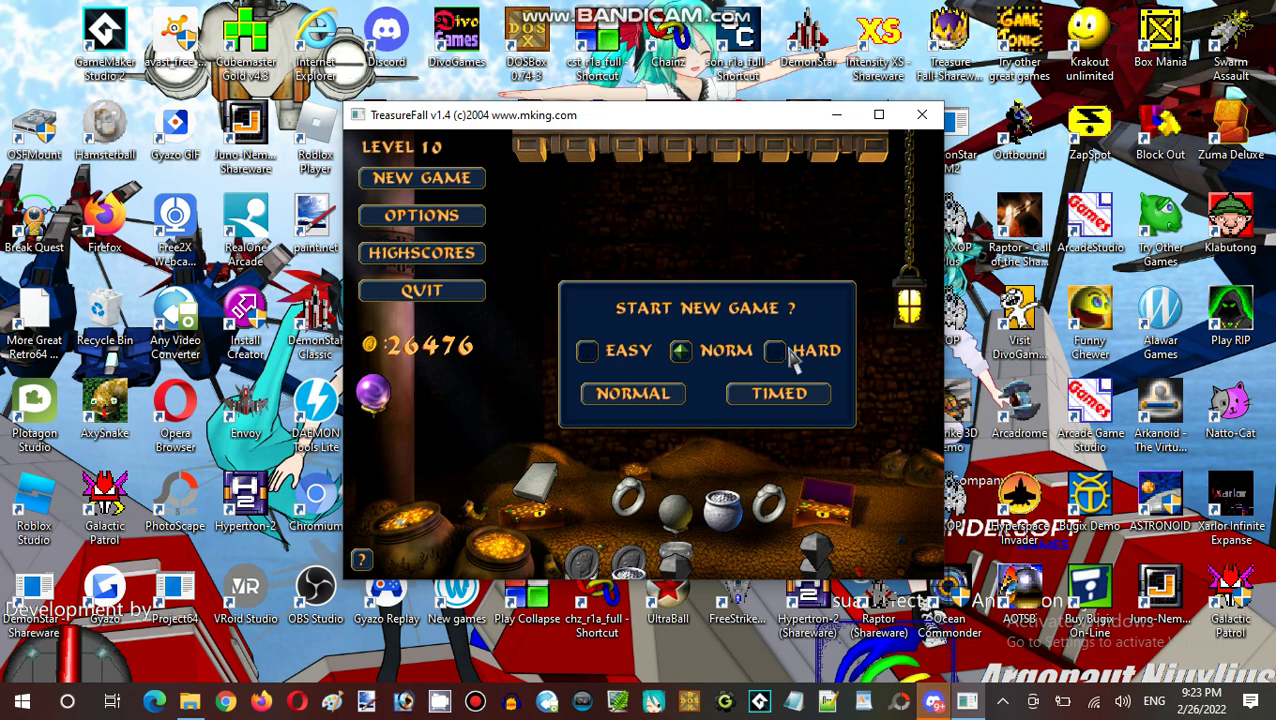
# - Start the untimed game and line up rings and coins on the level 1 board
pyautogui.click(626, 400)
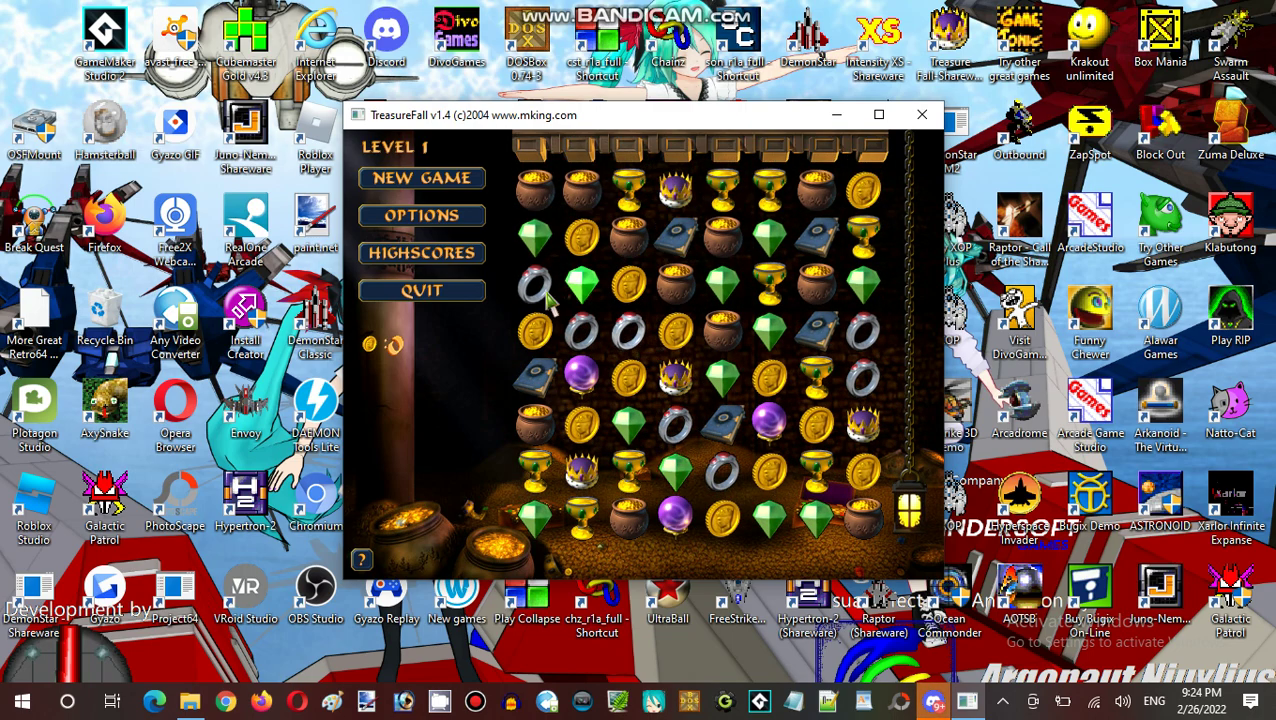
pyautogui.moveTo(535, 288); pyautogui.dragTo(535, 332)
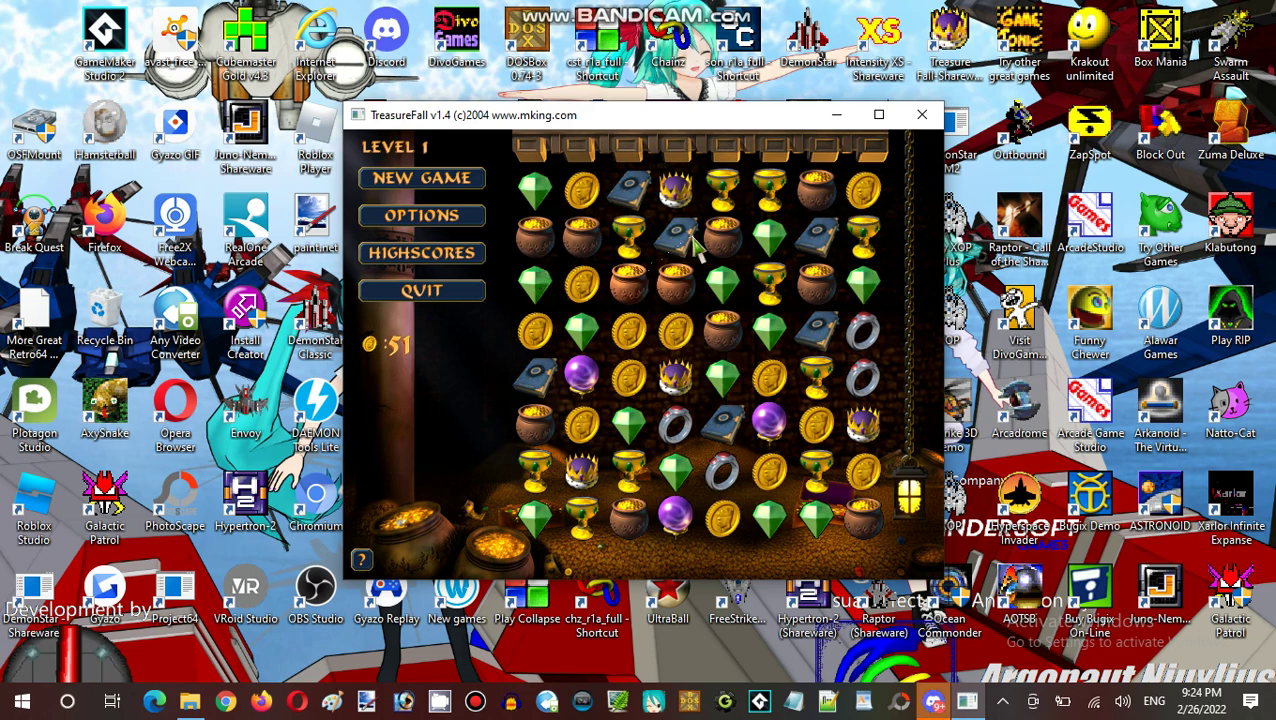
pyautogui.moveTo(768, 285); pyautogui.dragTo(720, 285)
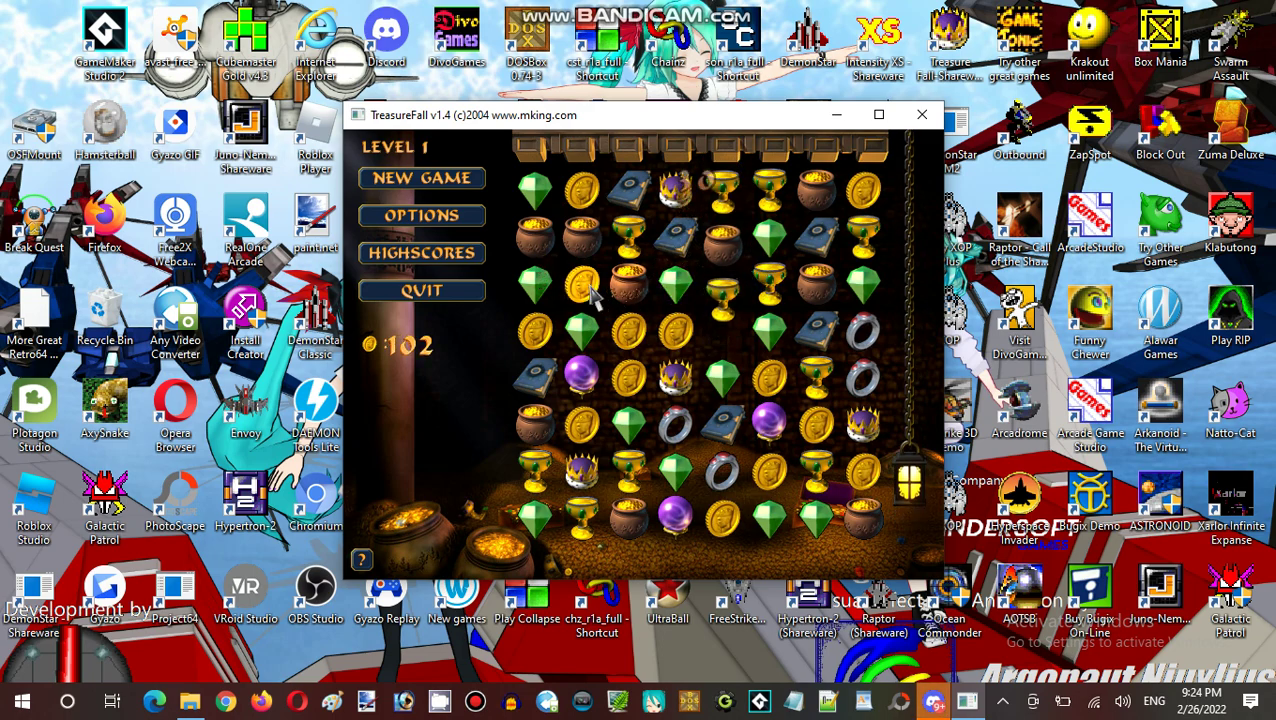
pyautogui.moveTo(582, 375); pyautogui.dragTo(582, 332)
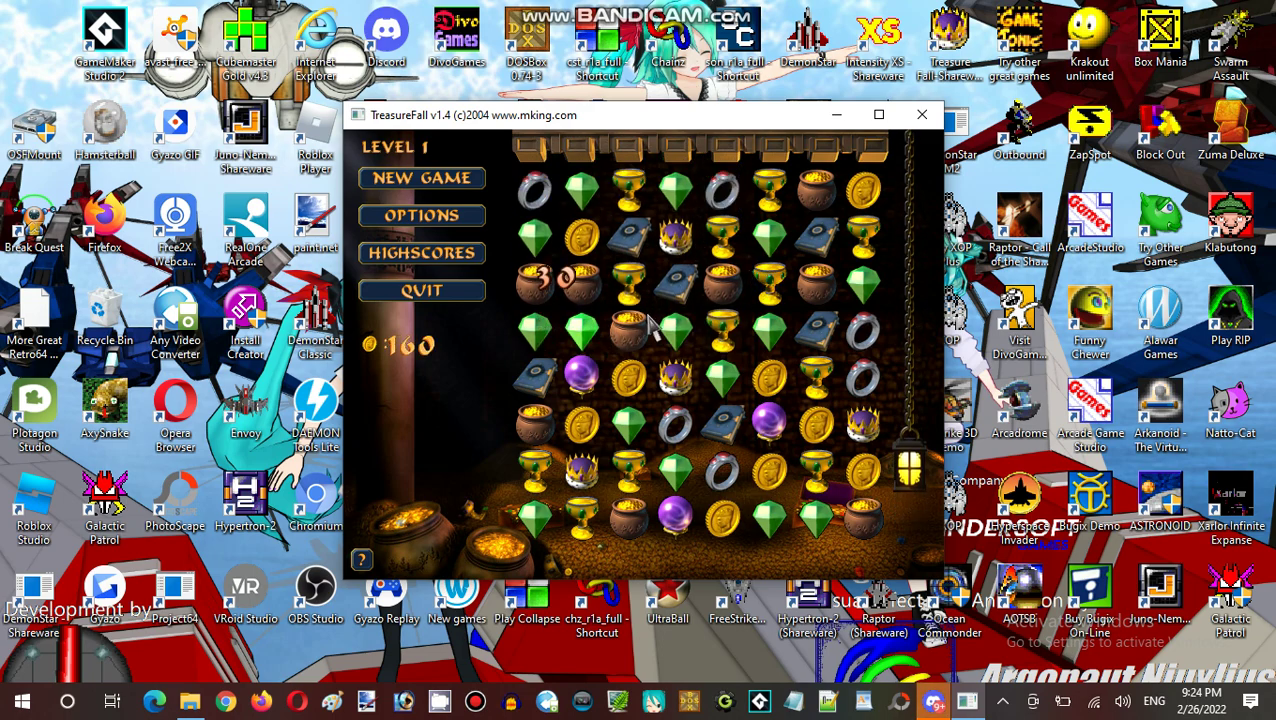
pyautogui.moveTo(628, 240); pyautogui.dragTo(628, 285)
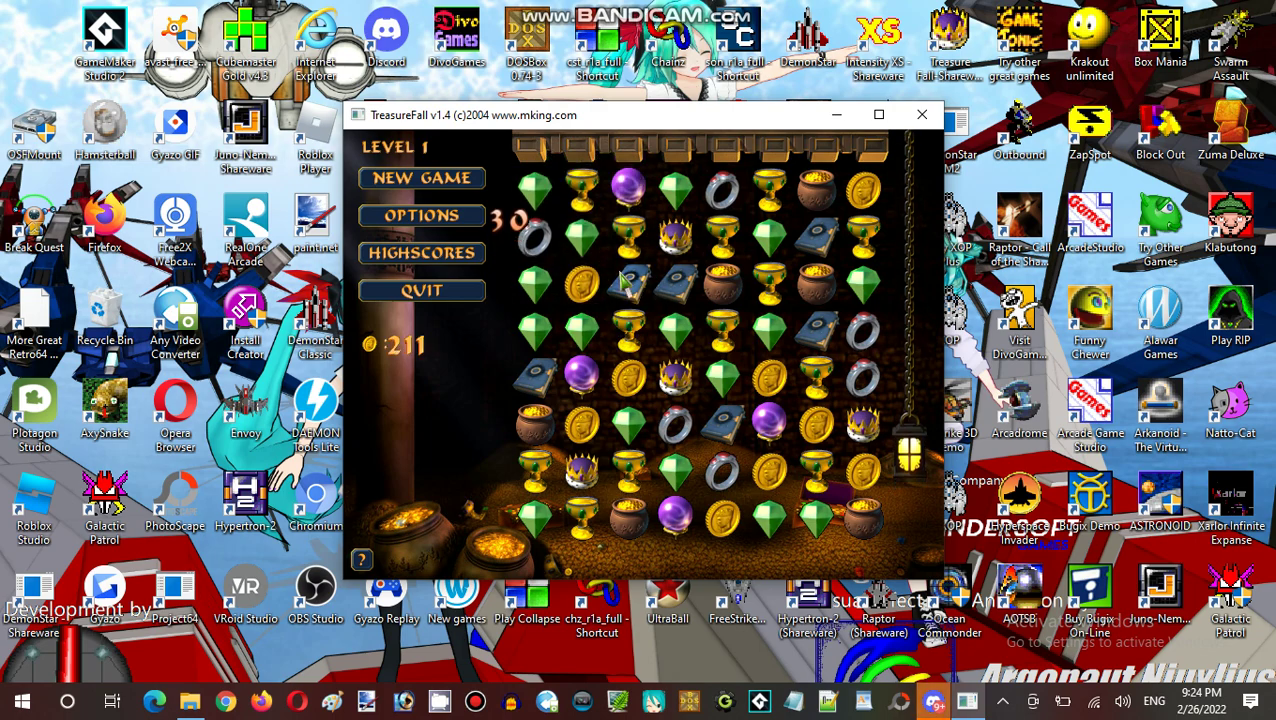
pyautogui.moveTo(583, 238); pyautogui.dragTo(535, 238)
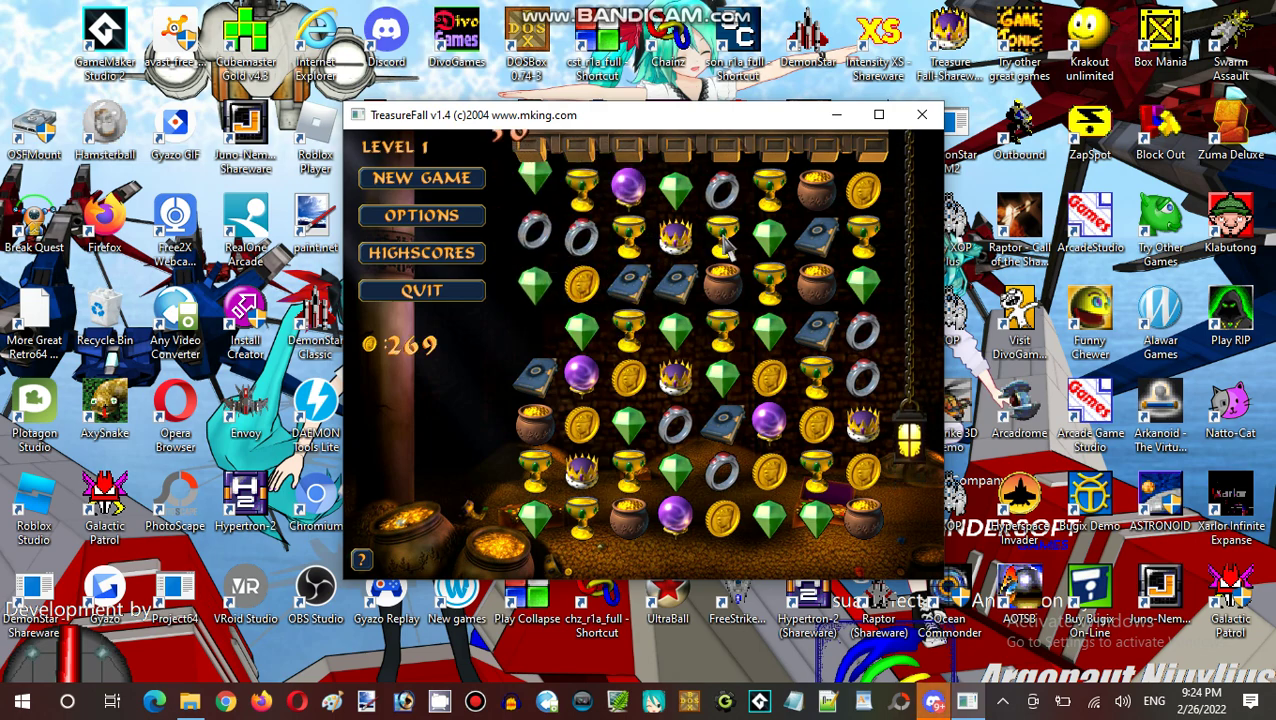
pyautogui.moveTo(815, 238); pyautogui.dragTo(768, 238)
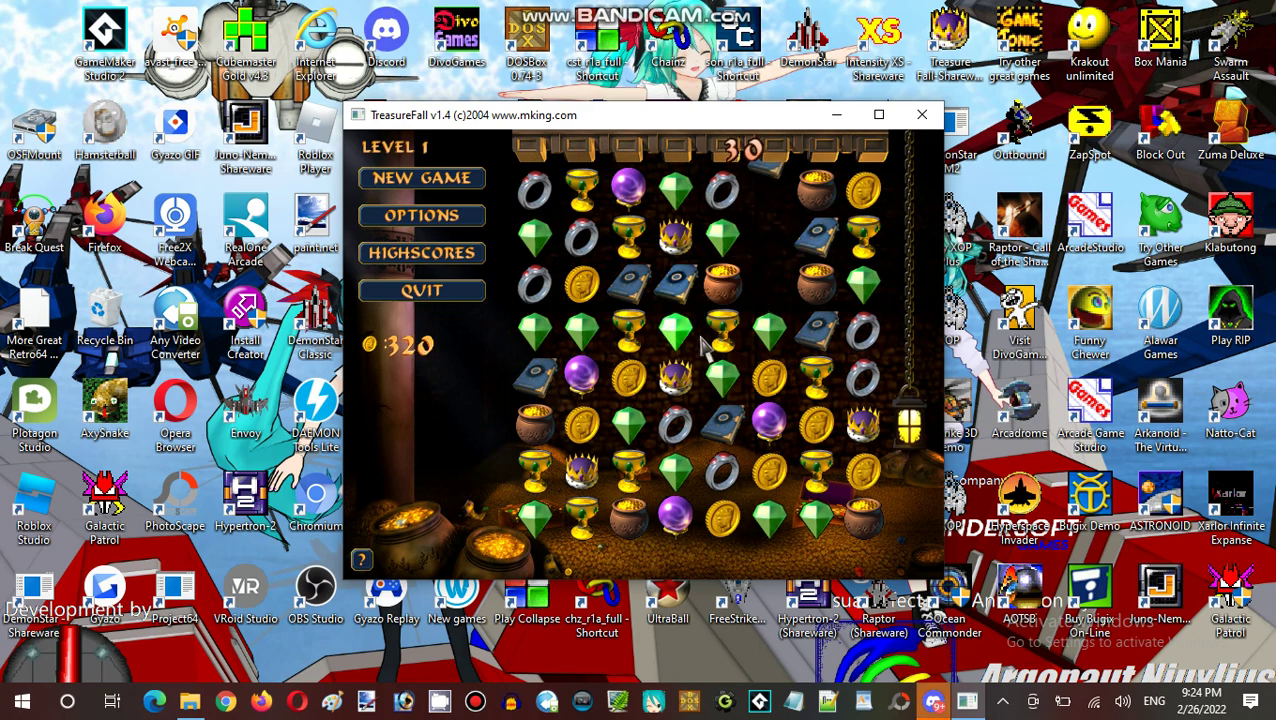
# - Match three gems and three goblets, setting off a big cascade
pyautogui.click(628, 330)
pyautogui.click(675, 332)
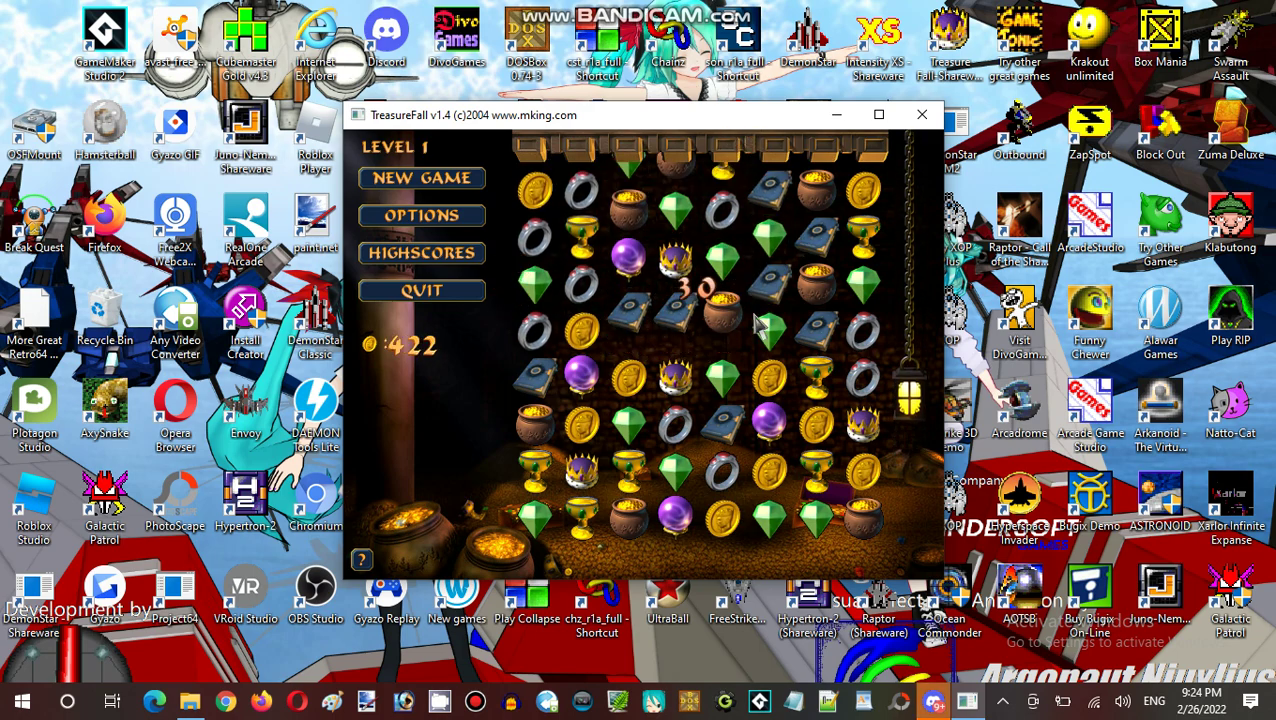
pyautogui.moveTo(815, 285); pyautogui.dragTo(768, 285)
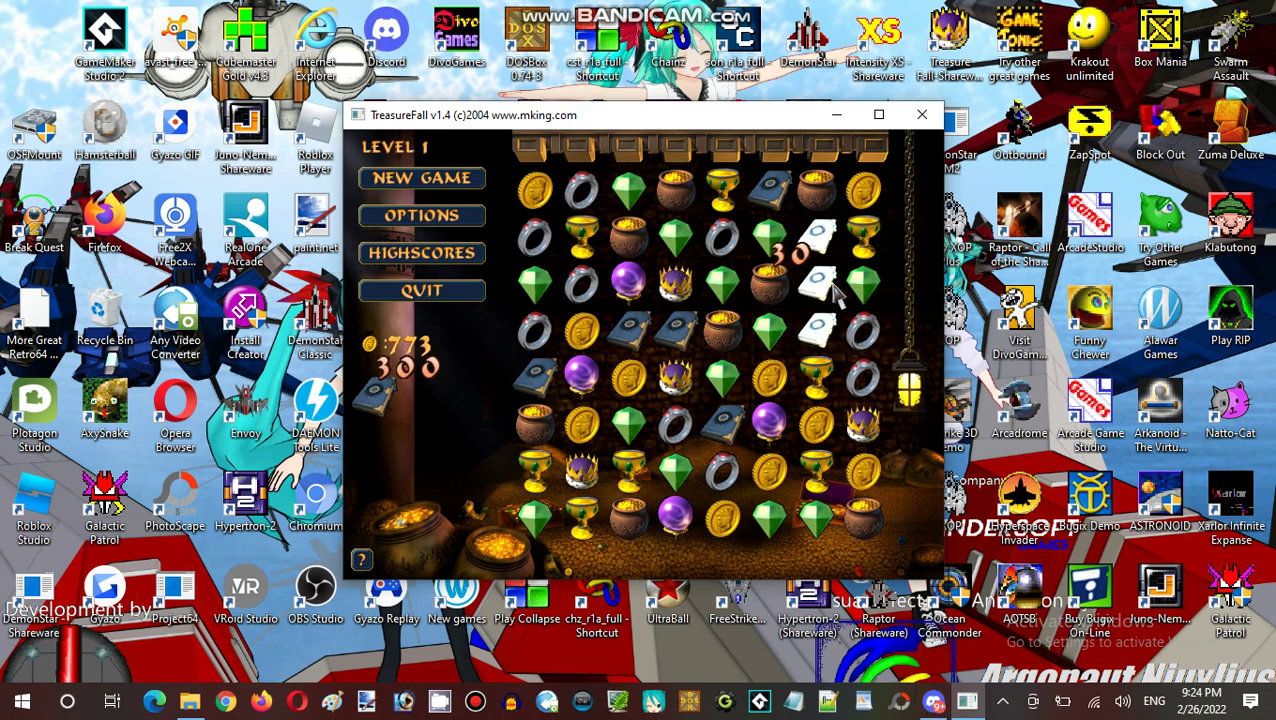
pyautogui.moveTo(678, 478); pyautogui.dragTo(678, 430)
pyautogui.moveTo(583, 518); pyautogui.dragTo(583, 472)
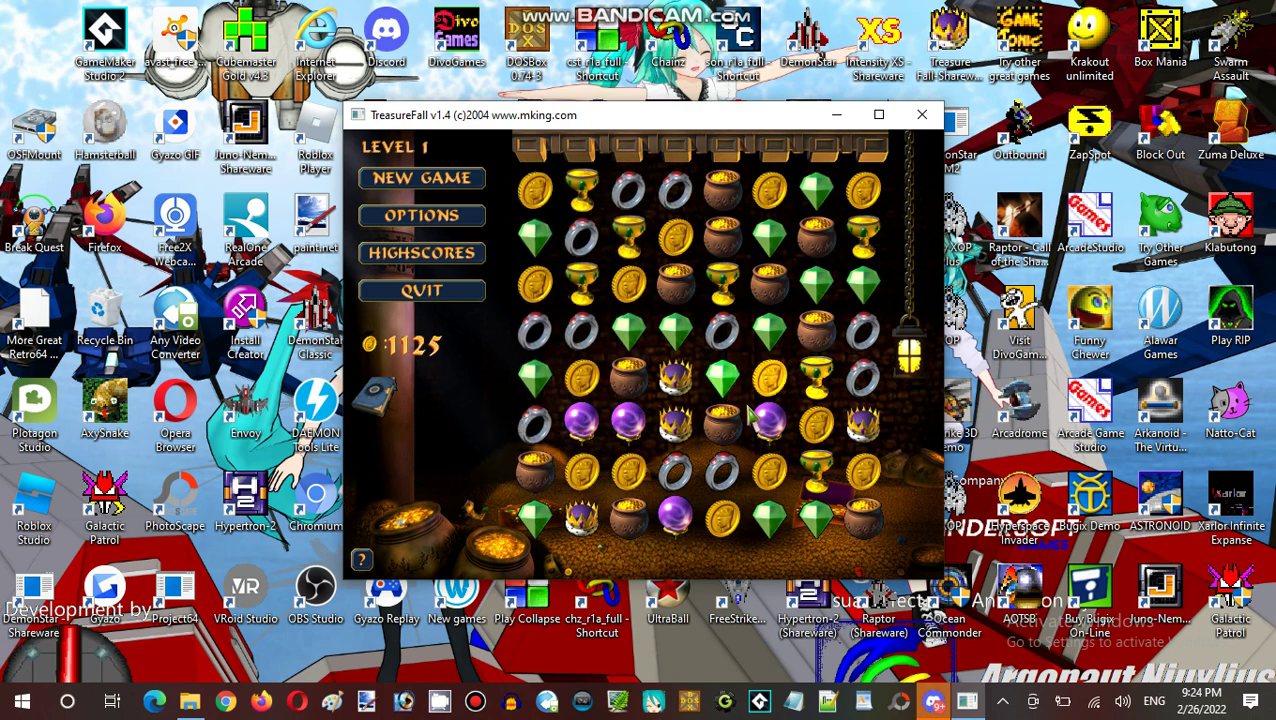
pyautogui.moveTo(808, 432); pyautogui.dragTo(765, 432)
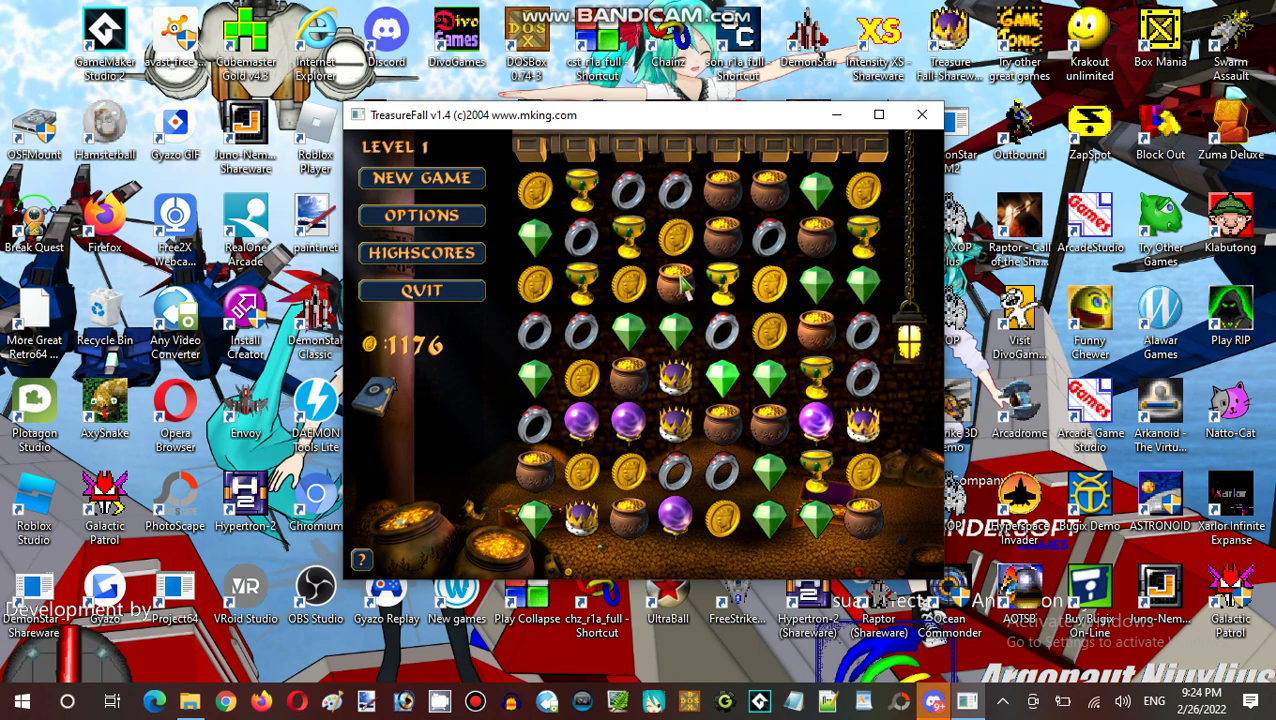
# - Match pots and green gems, then trigger a crown cascade to finish level 1 at 1908
pyautogui.moveTo(768, 237); pyautogui.dragTo(768, 190)
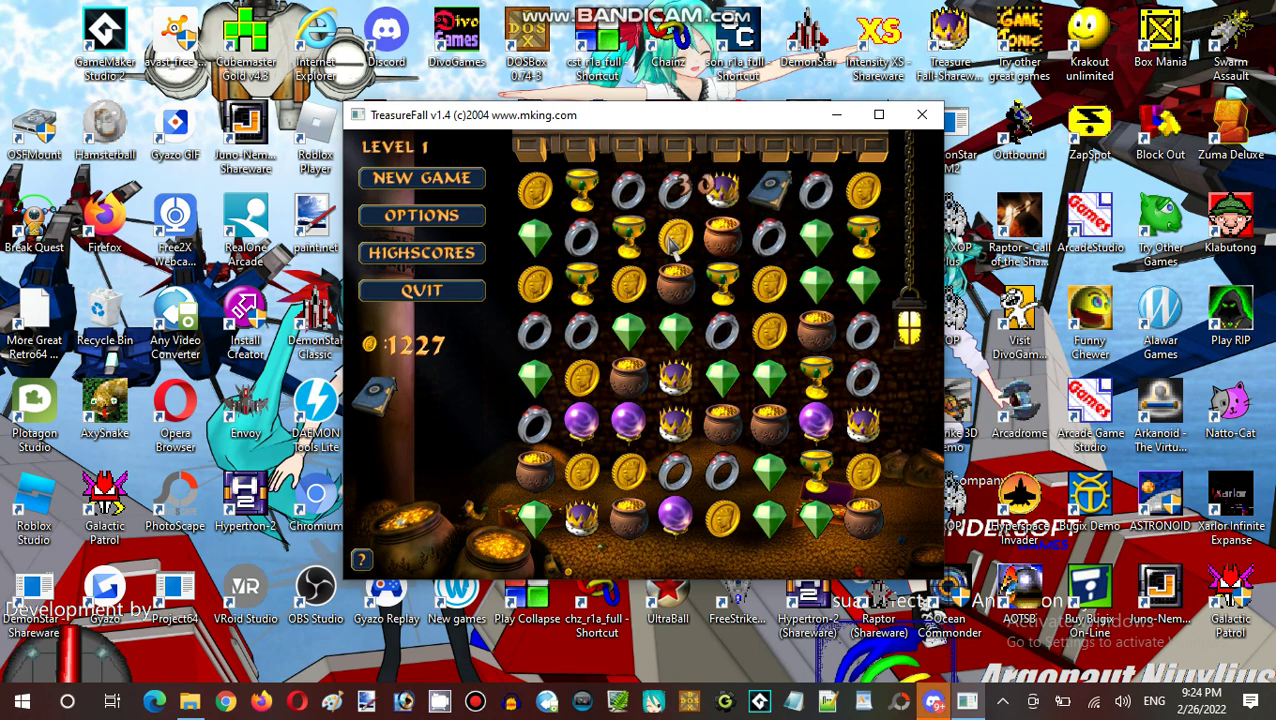
pyautogui.moveTo(582, 237); pyautogui.dragTo(628, 237)
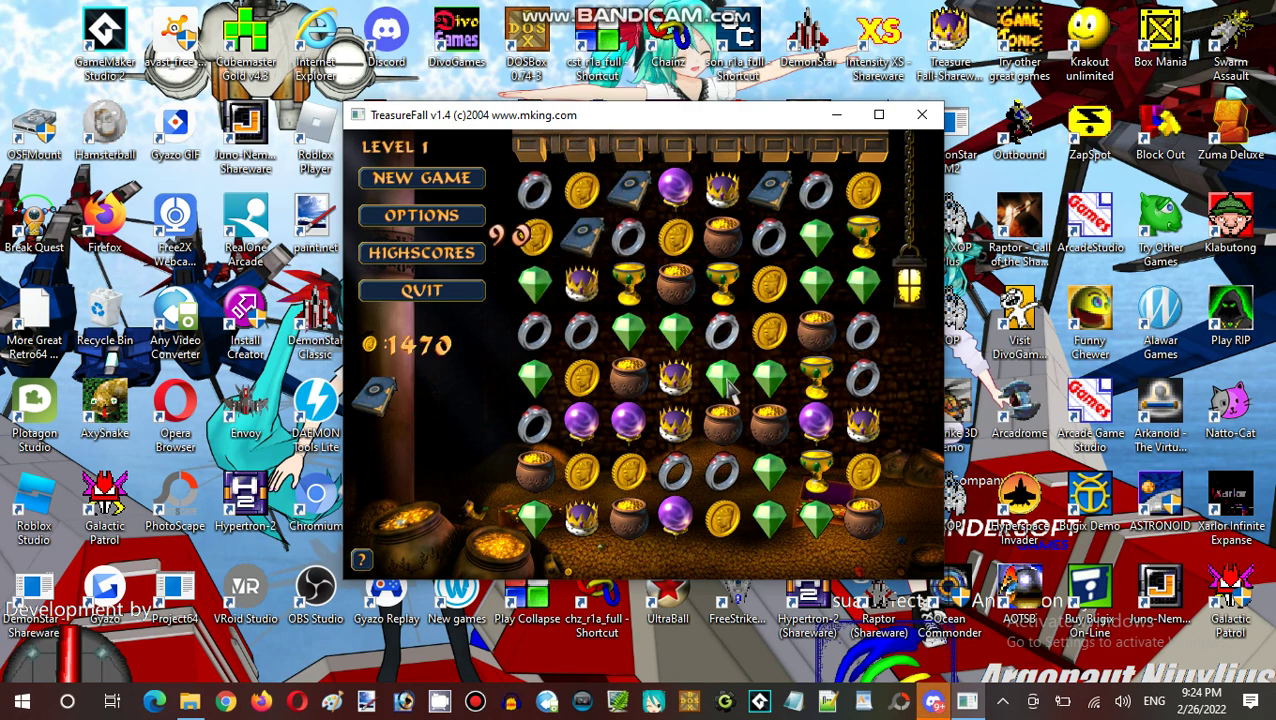
pyautogui.moveTo(724, 350); pyautogui.dragTo(724, 330)
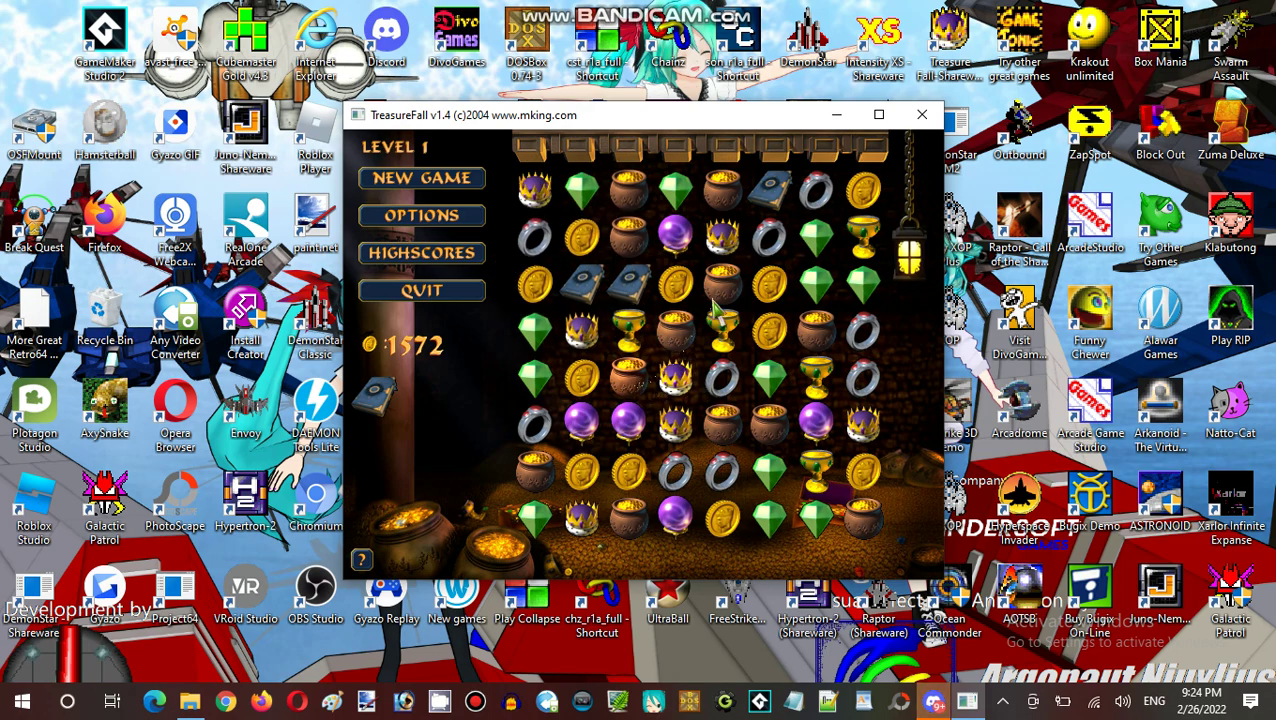
pyautogui.click(662, 198)
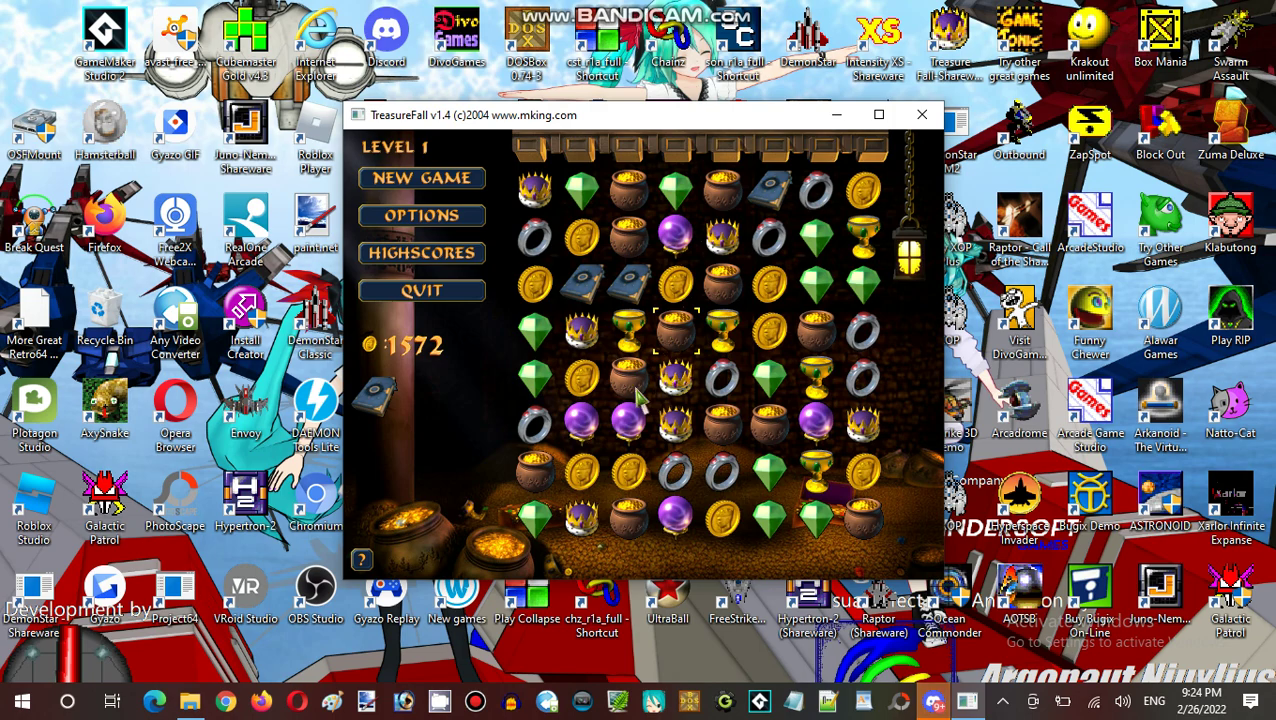
pyautogui.moveTo(640, 380); pyautogui.dragTo(672, 425)
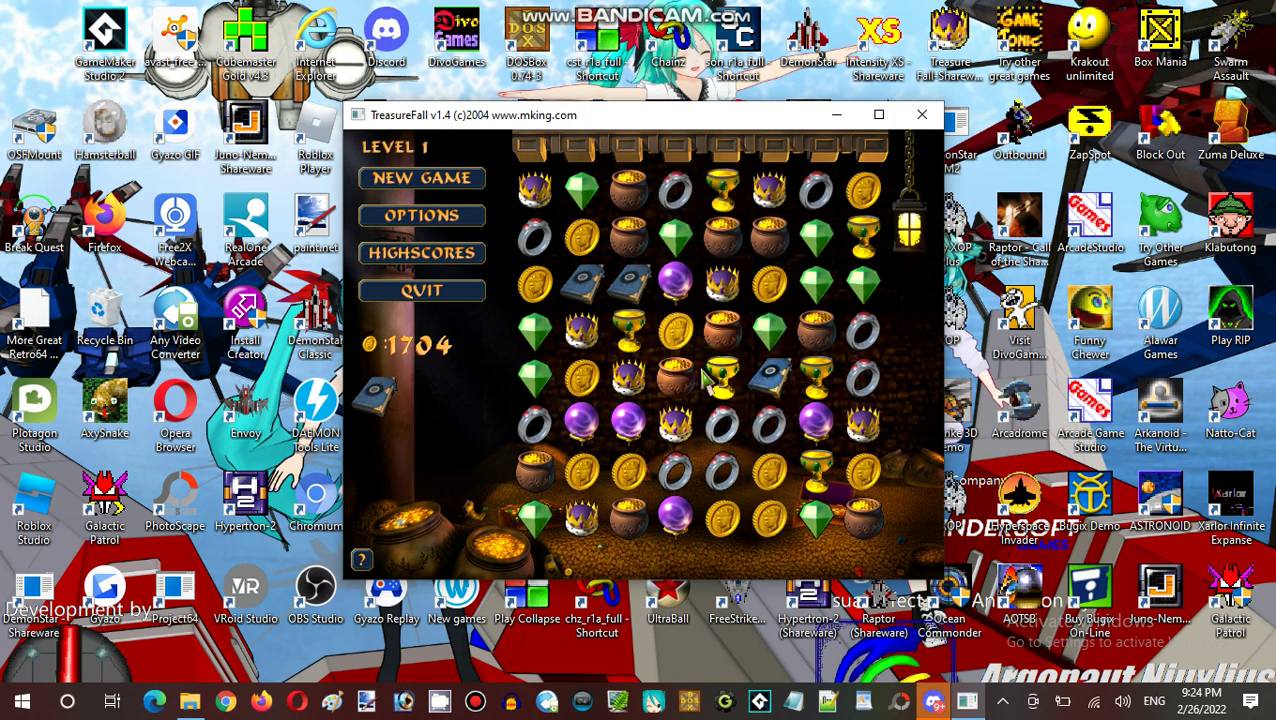
pyautogui.moveTo(766, 468); pyautogui.dragTo(766, 424)
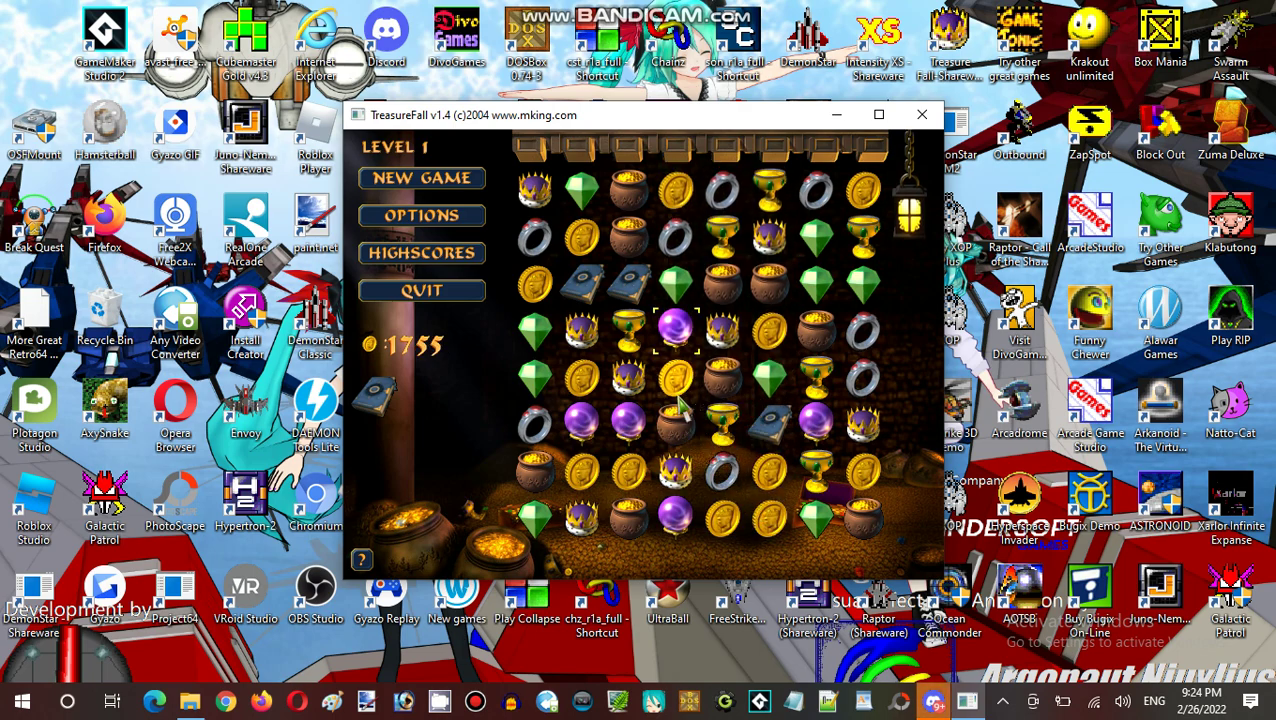
pyautogui.moveTo(815, 285); pyautogui.dragTo(815, 192)
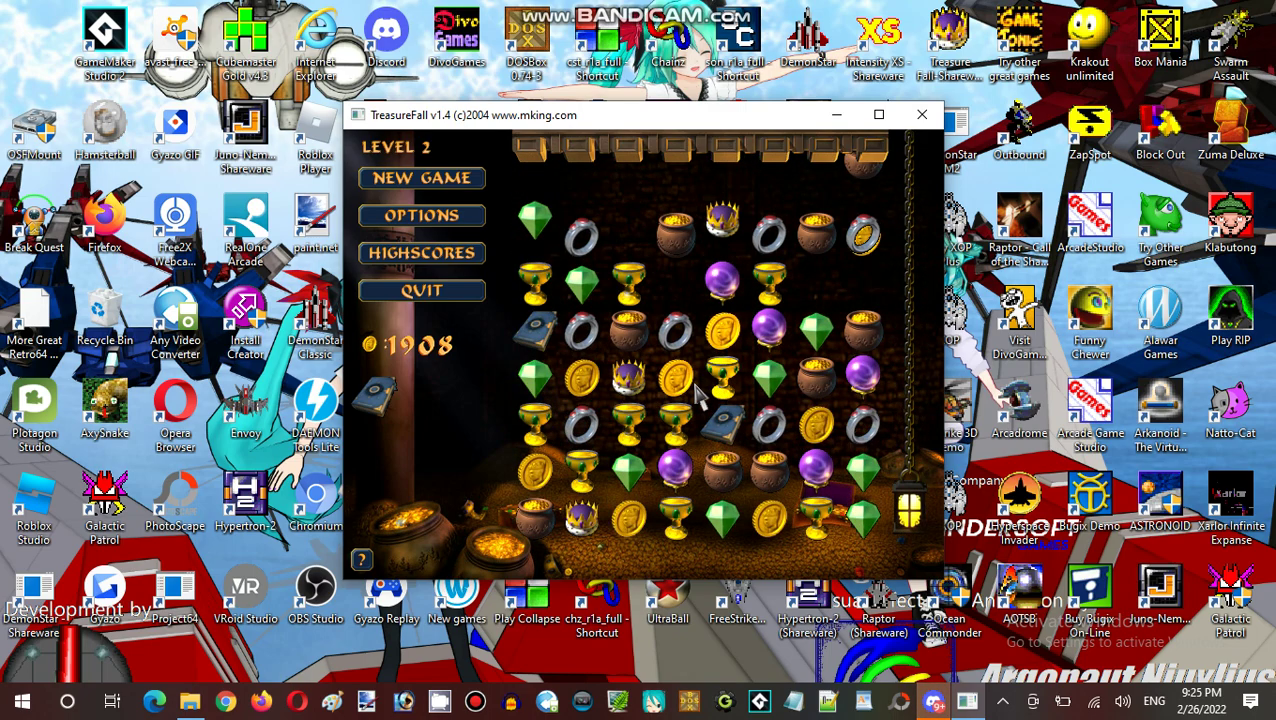
# - Match three pots, then clear matches in the right and middle columns and the books
pyautogui.moveTo(630, 195); pyautogui.dragTo(674, 195)
pyautogui.moveTo(862, 330); pyautogui.dragTo(818, 330)
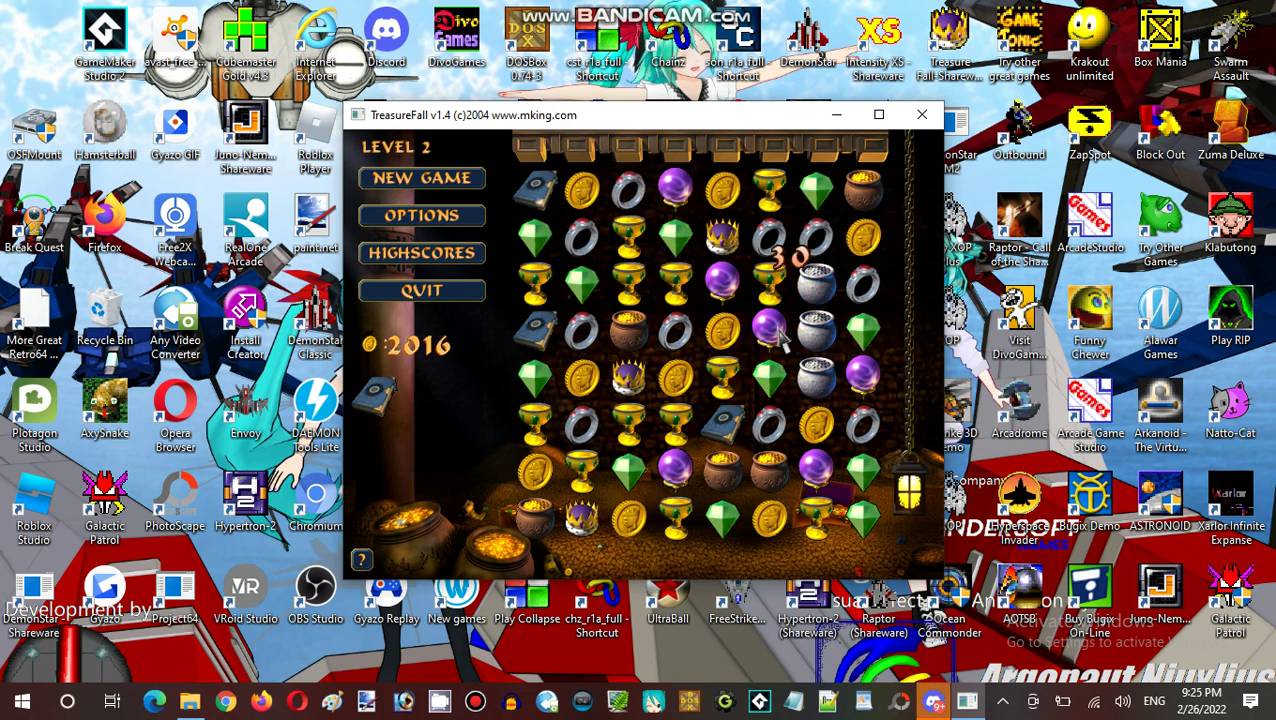
pyautogui.moveTo(630, 285); pyautogui.dragTo(585, 285)
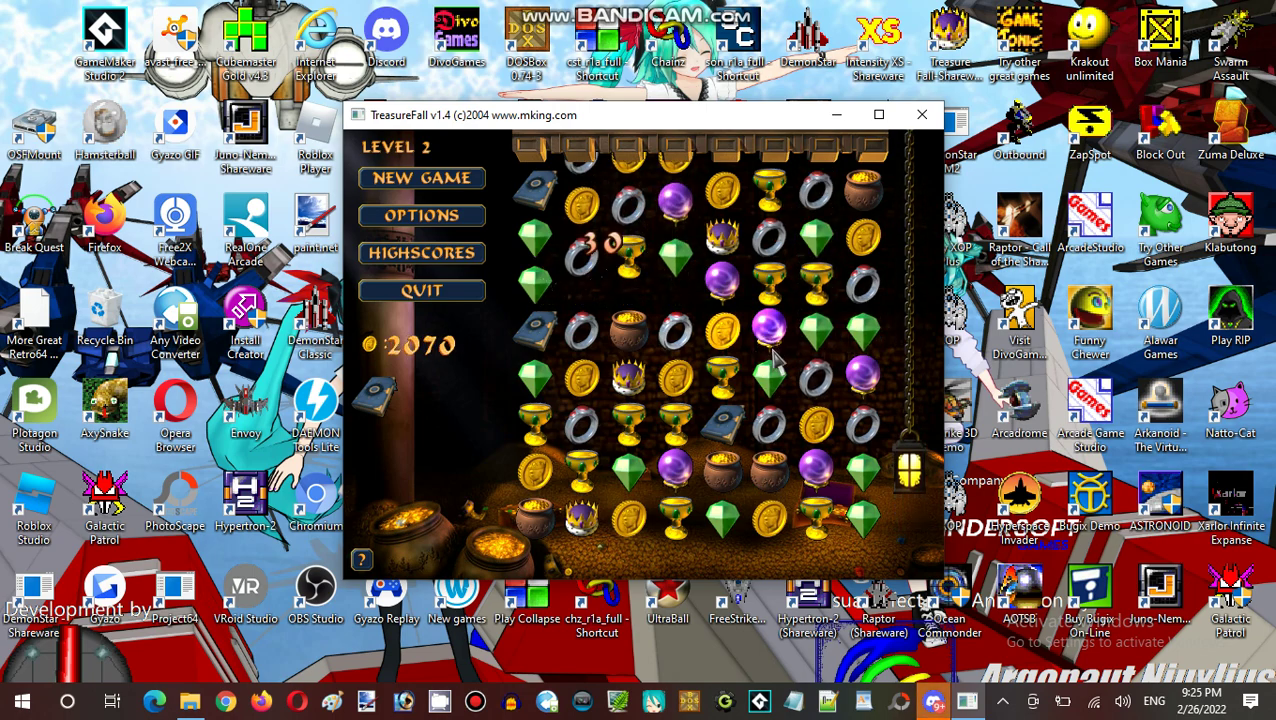
pyautogui.moveTo(770, 345); pyautogui.dragTo(770, 385)
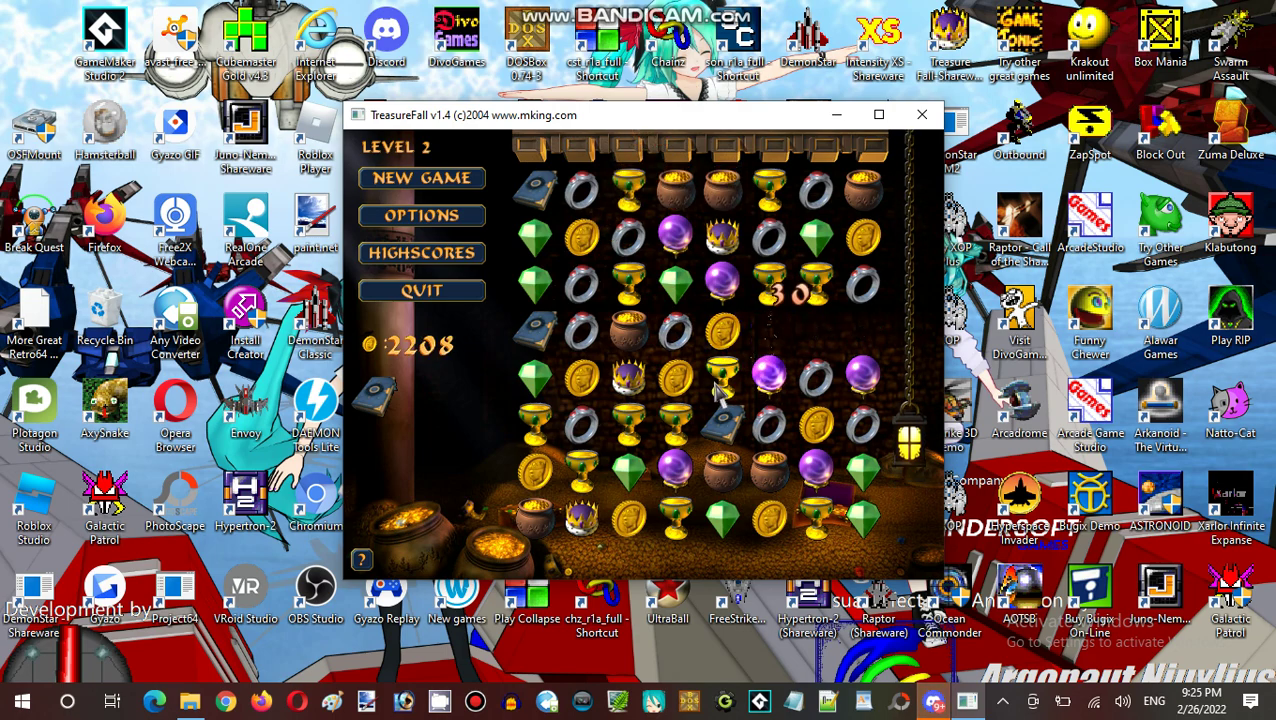
pyautogui.moveTo(583, 465); pyautogui.dragTo(583, 425)
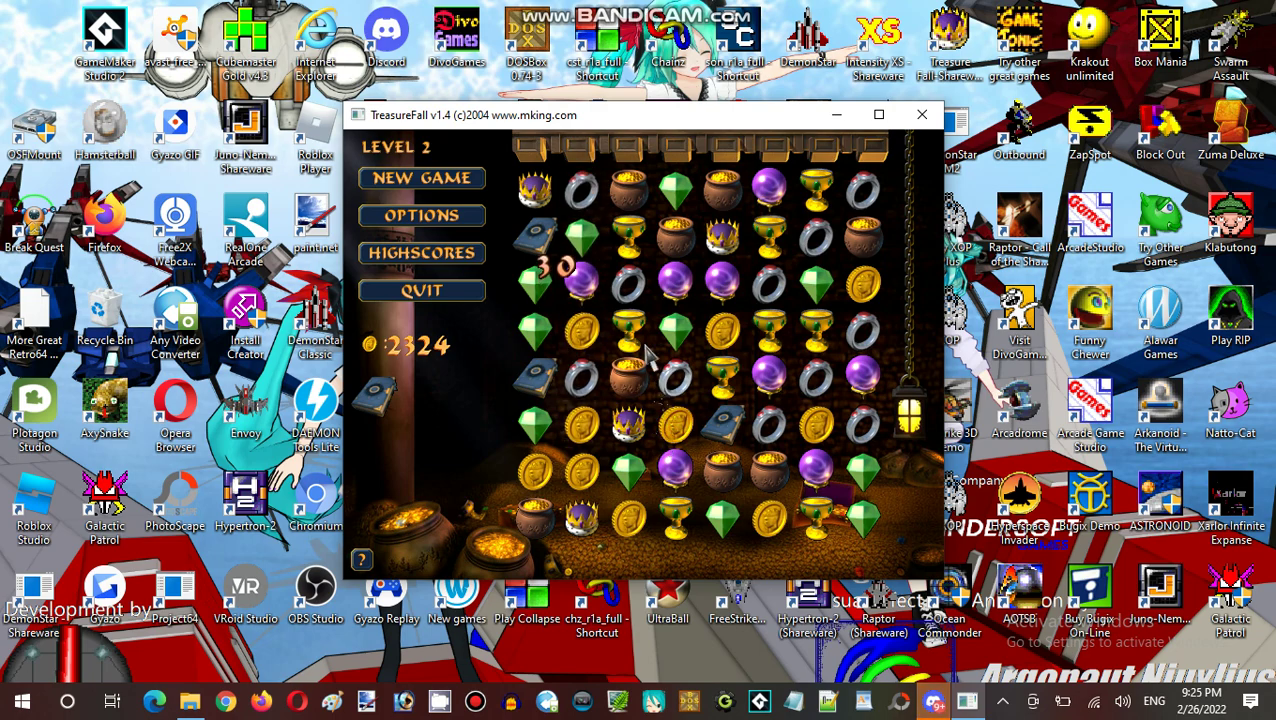
pyautogui.moveTo(583, 375); pyautogui.dragTo(583, 330)
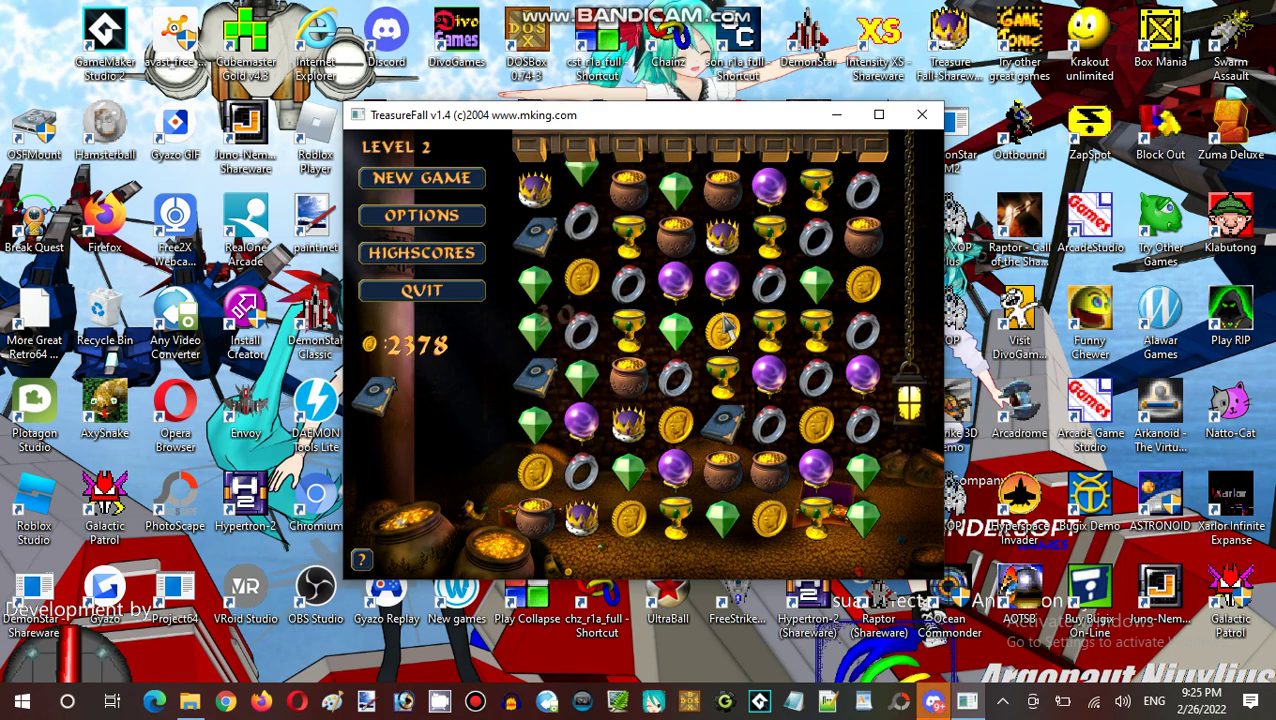
pyautogui.moveTo(675, 330); pyautogui.dragTo(675, 290)
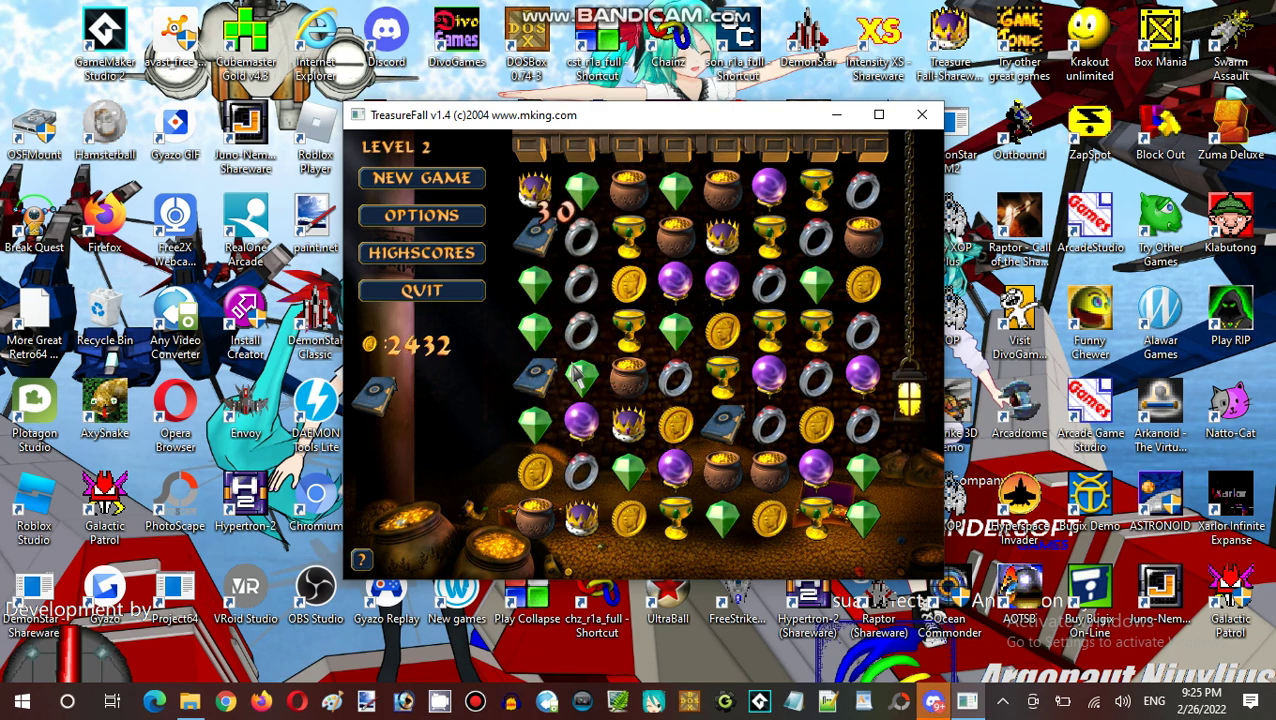
pyautogui.moveTo(537, 380); pyautogui.dragTo(537, 335)
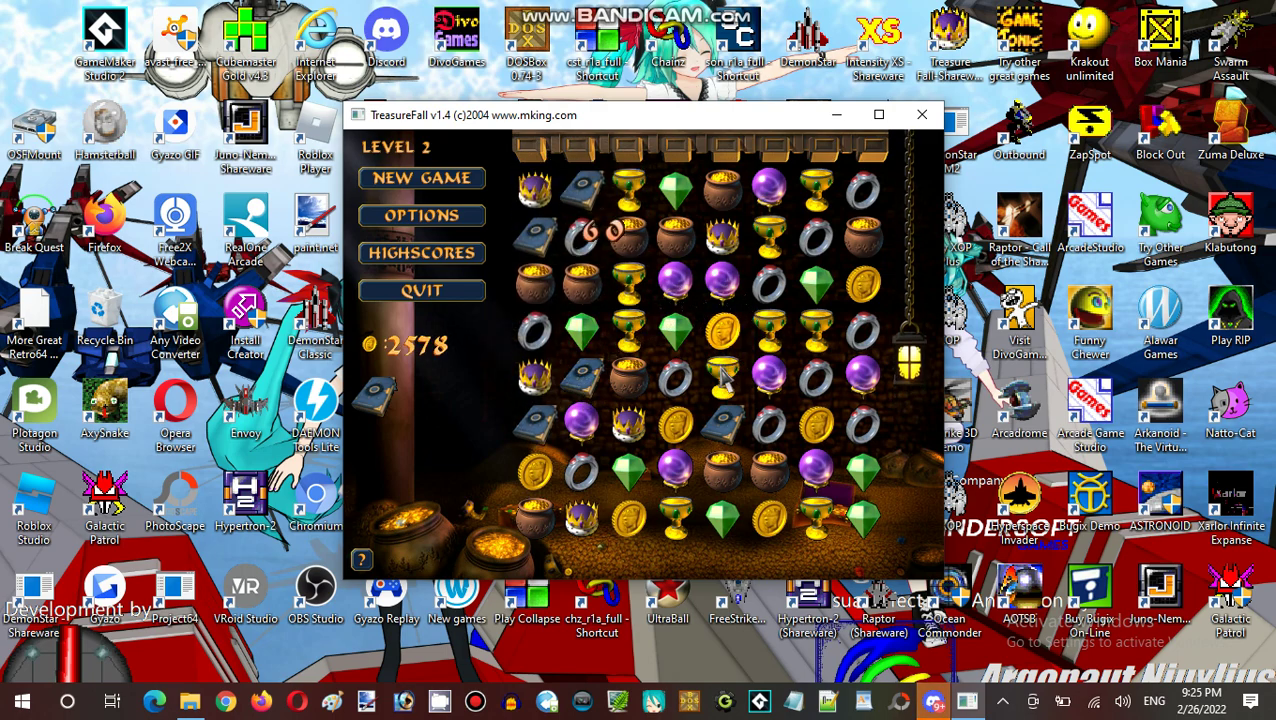
# - Match pots, gold chalices, coins and books with cascades until level 2 completes
pyautogui.moveTo(722, 375); pyautogui.dragTo(722, 330)
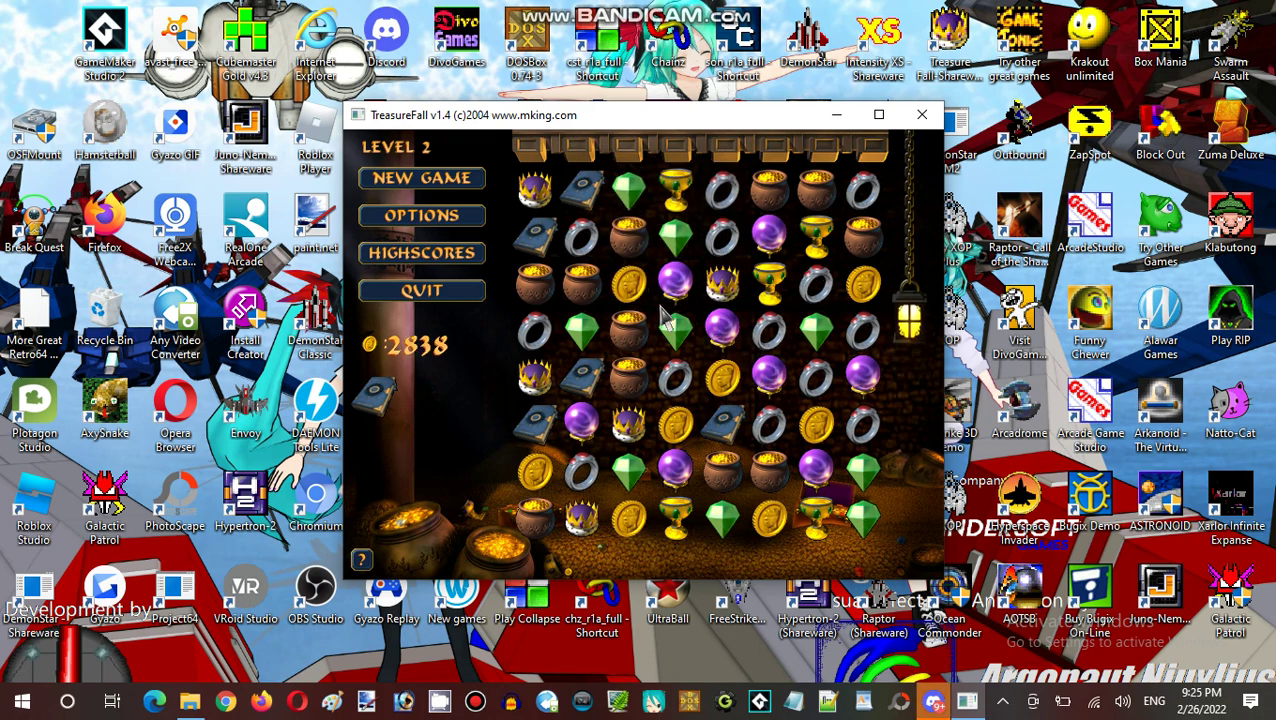
pyautogui.moveTo(628, 240); pyautogui.dragTo(628, 285)
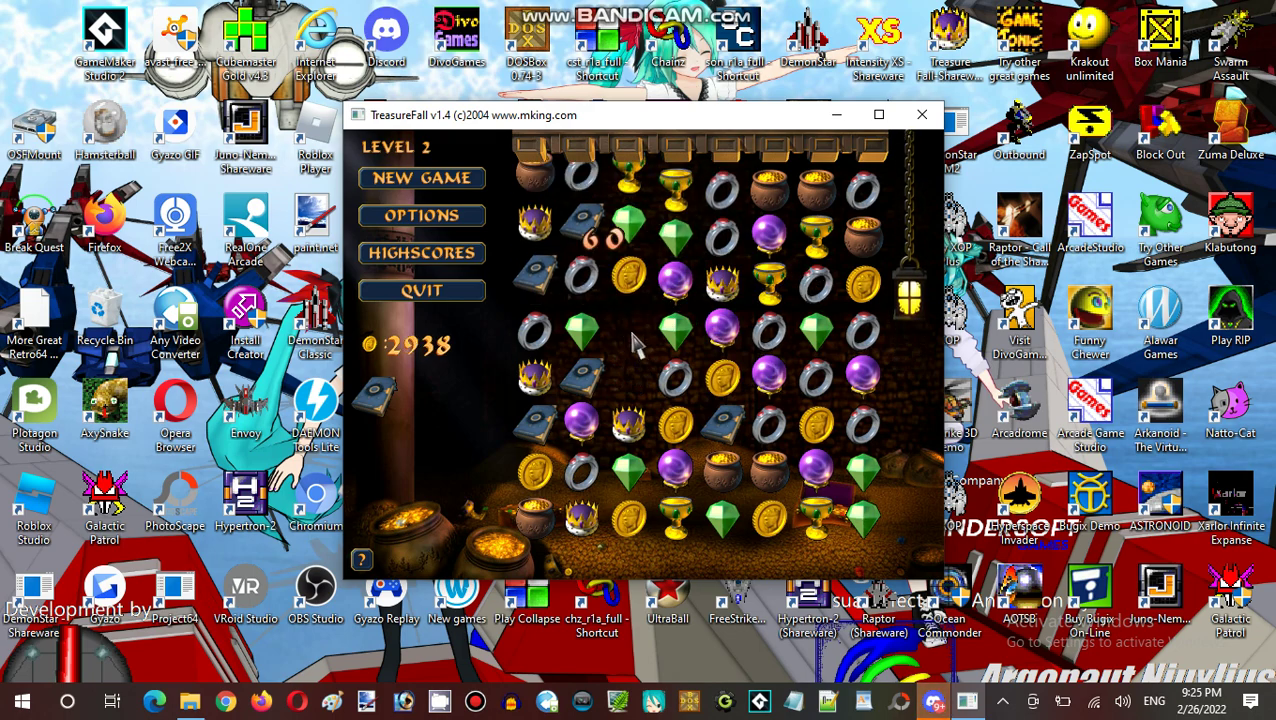
pyautogui.moveTo(582, 330); pyautogui.dragTo(628, 330)
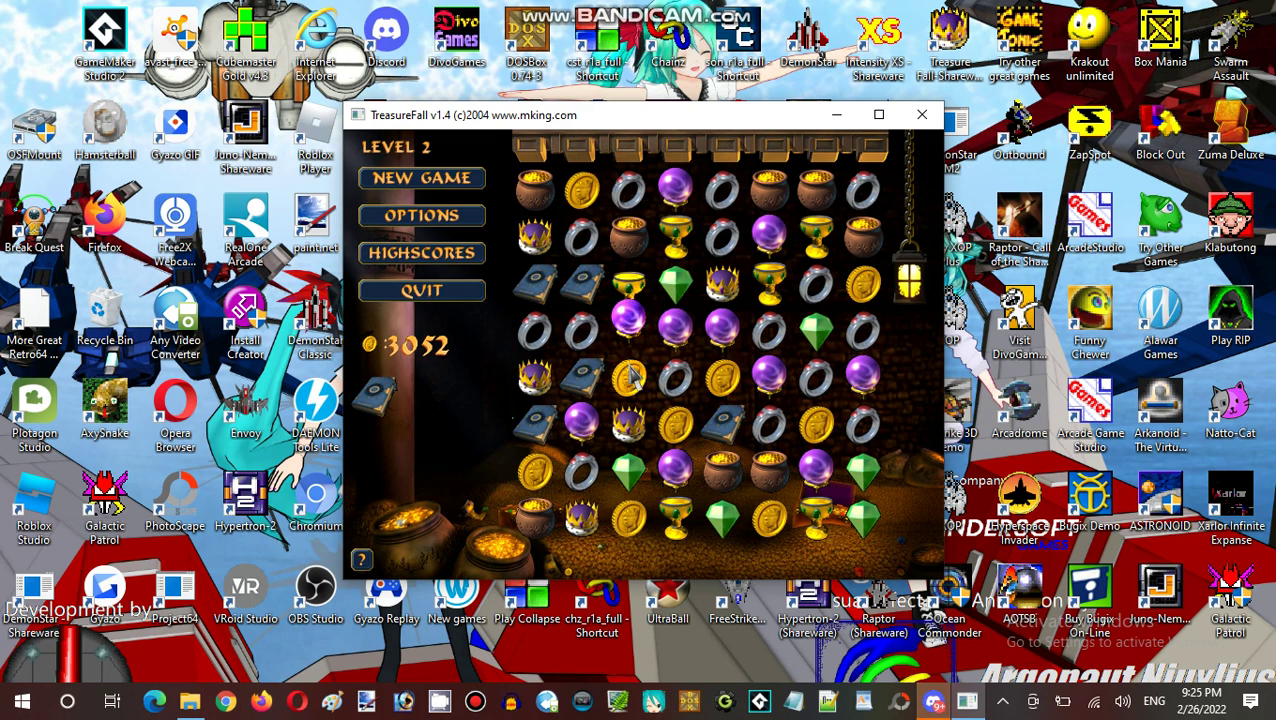
pyautogui.moveTo(628, 330); pyautogui.dragTo(628, 285)
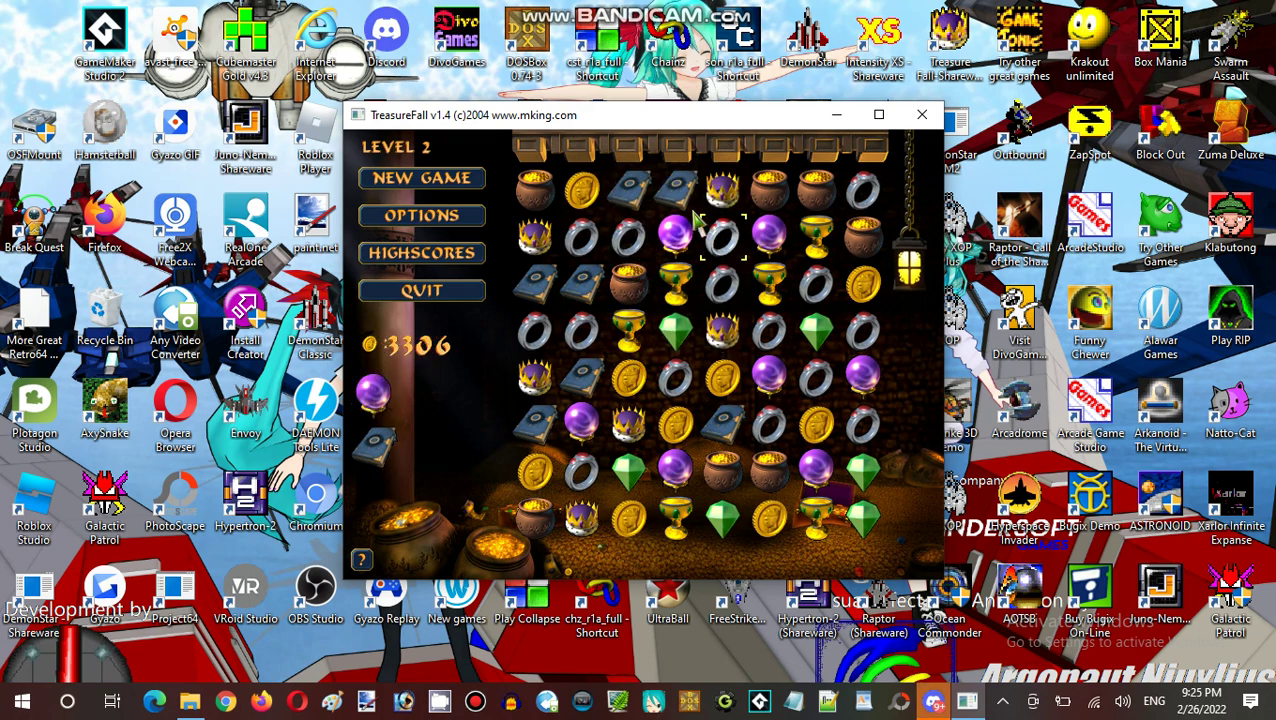
pyautogui.moveTo(862, 235); pyautogui.dragTo(862, 190)
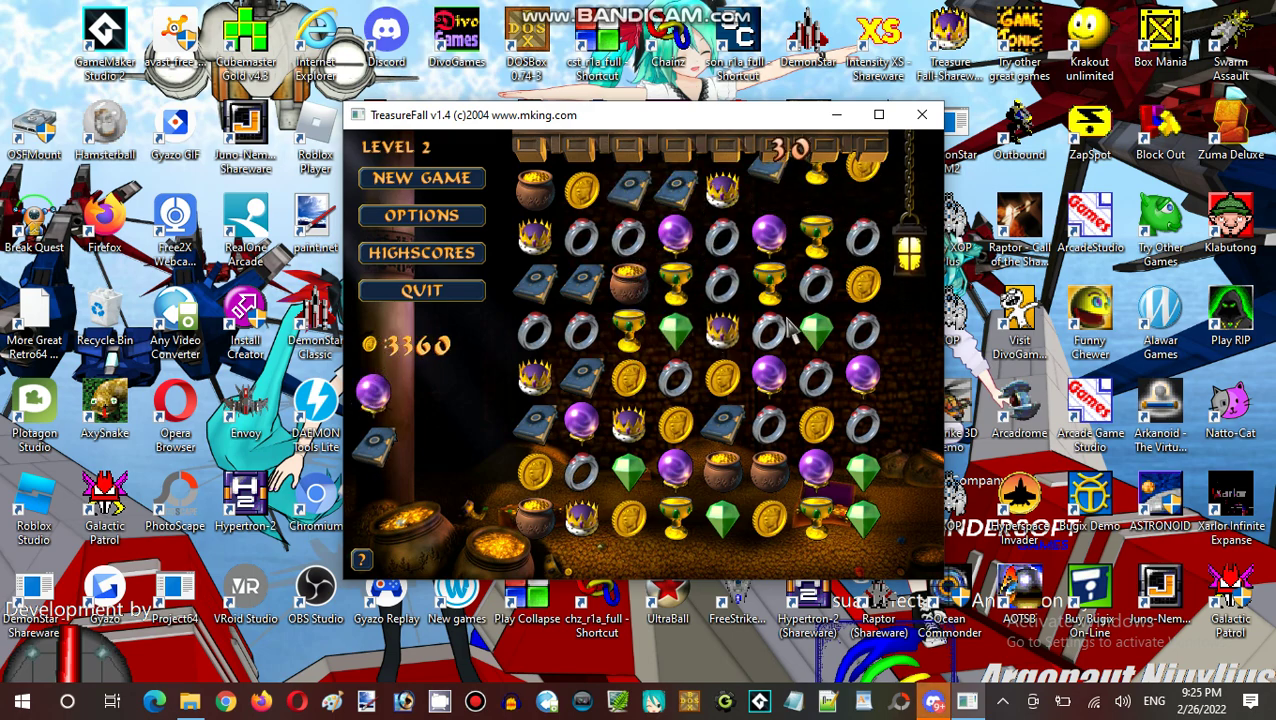
pyautogui.moveTo(795, 292)
pyautogui.mouseDown()
pyautogui.moveTo(768, 292)
pyautogui.moveTo(725, 335)
pyautogui.mouseUp()
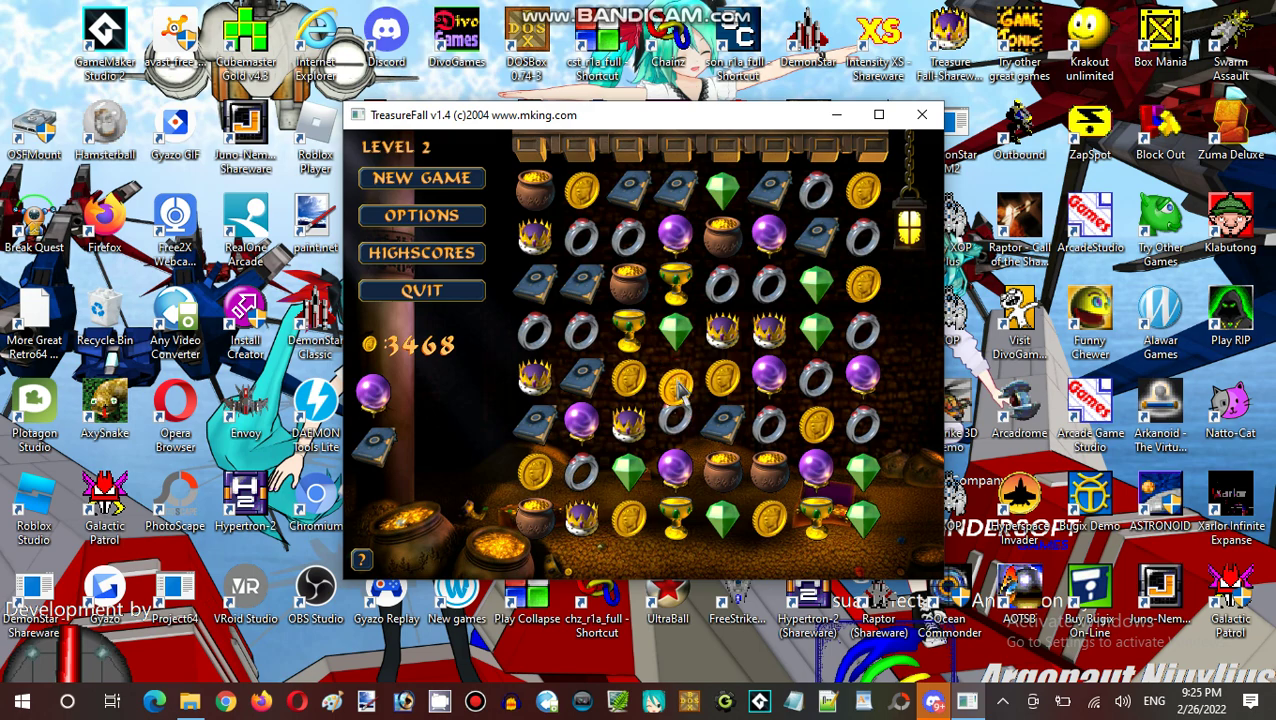
pyautogui.moveTo(678, 385); pyautogui.dragTo(678, 340)
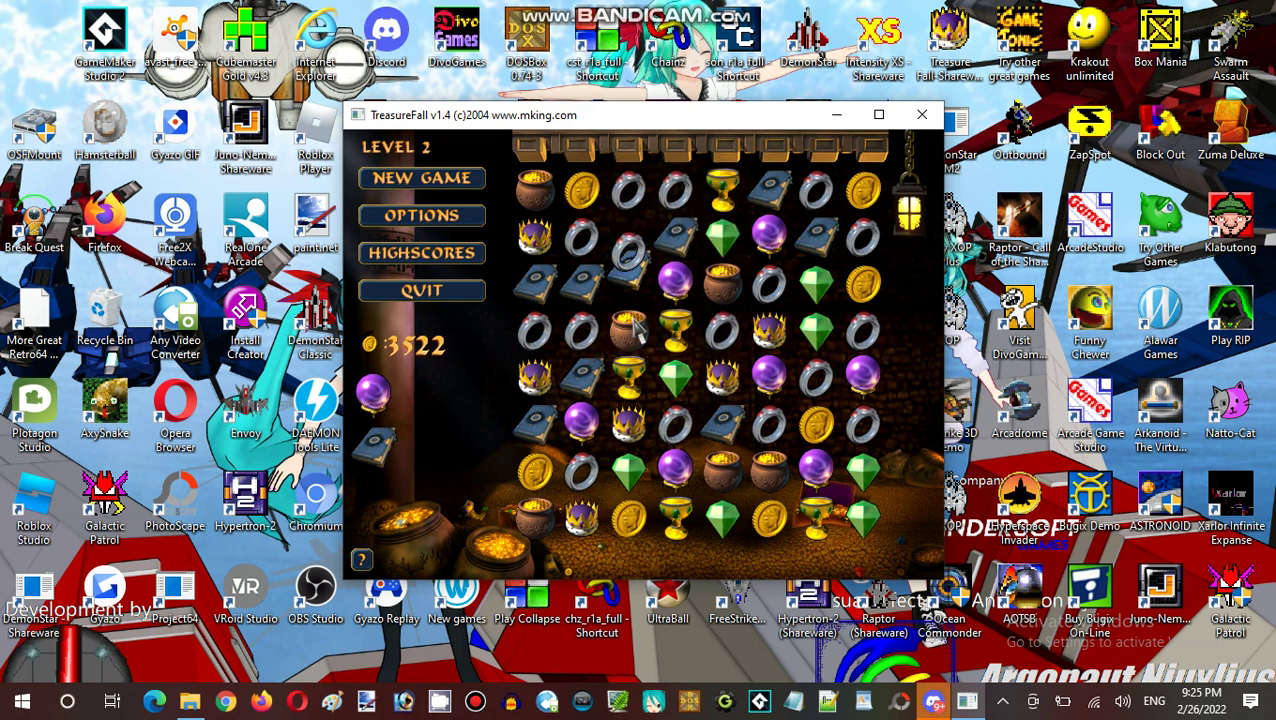
pyautogui.moveTo(628, 290); pyautogui.dragTo(628, 245)
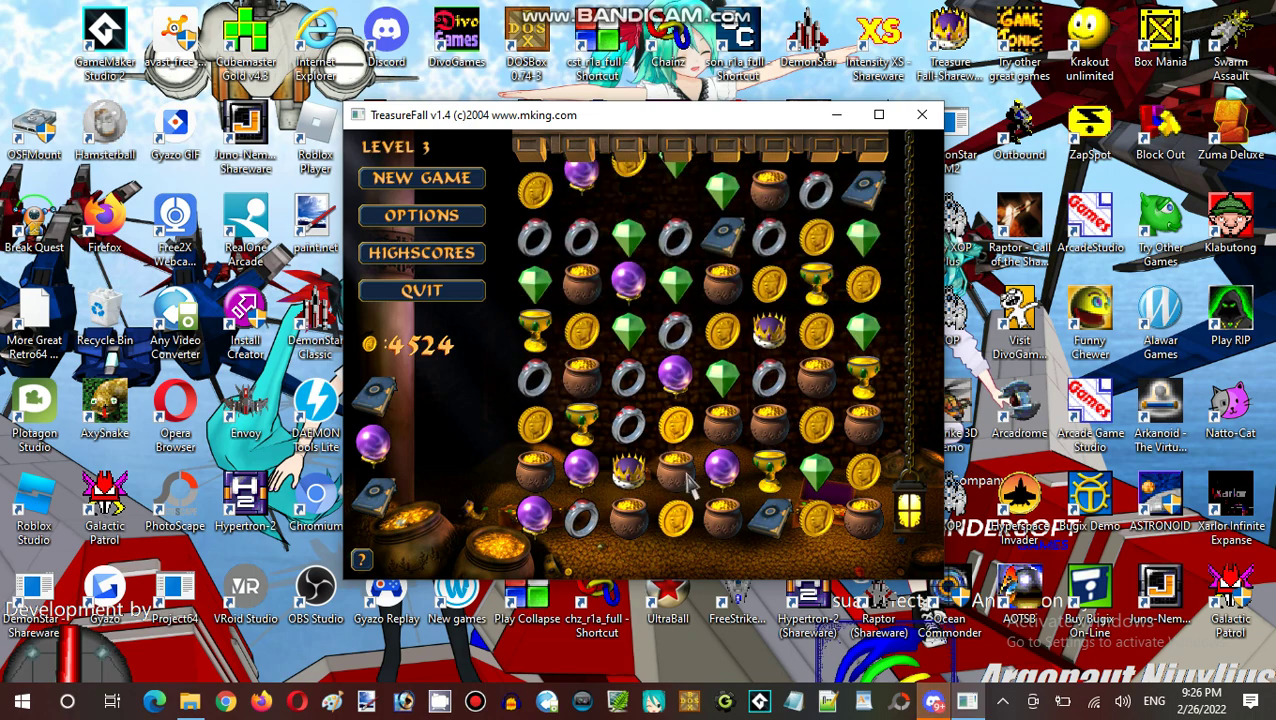
# - Line up coins on the right and swap the crown and ring into a match
pyautogui.moveTo(823, 413); pyautogui.dragTo(823, 460)
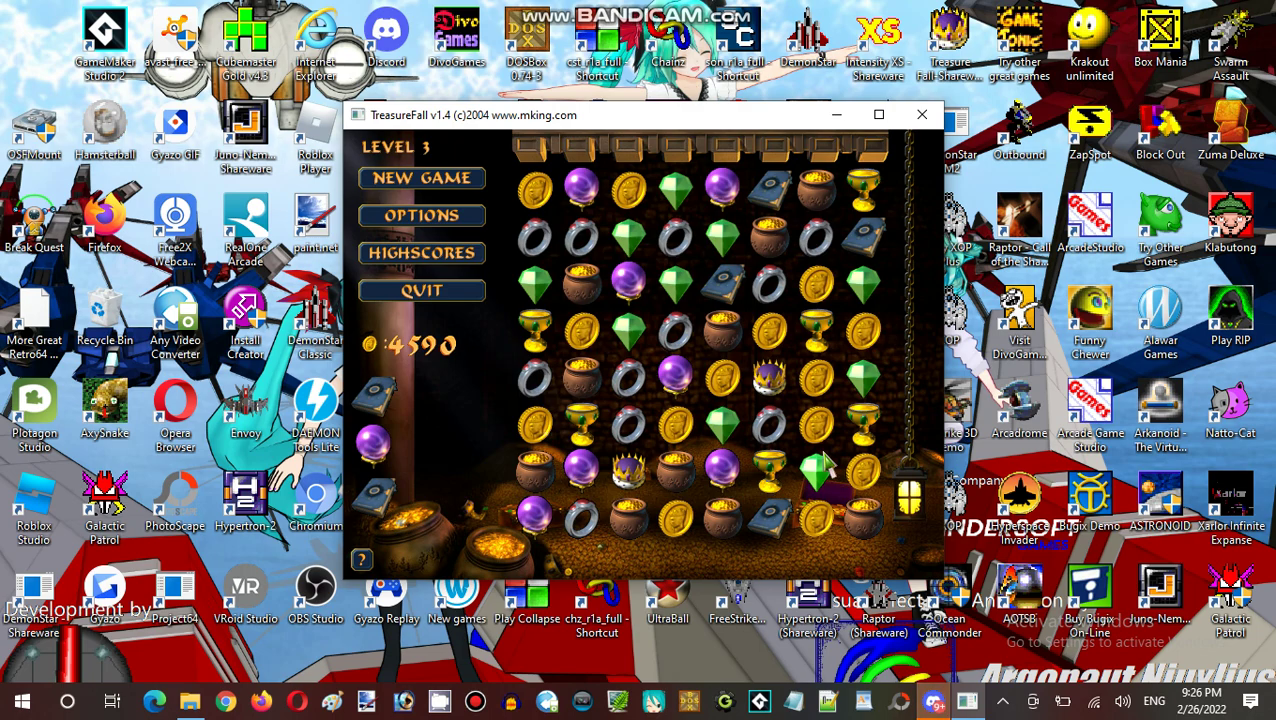
pyautogui.moveTo(818, 300); pyautogui.dragTo(818, 340)
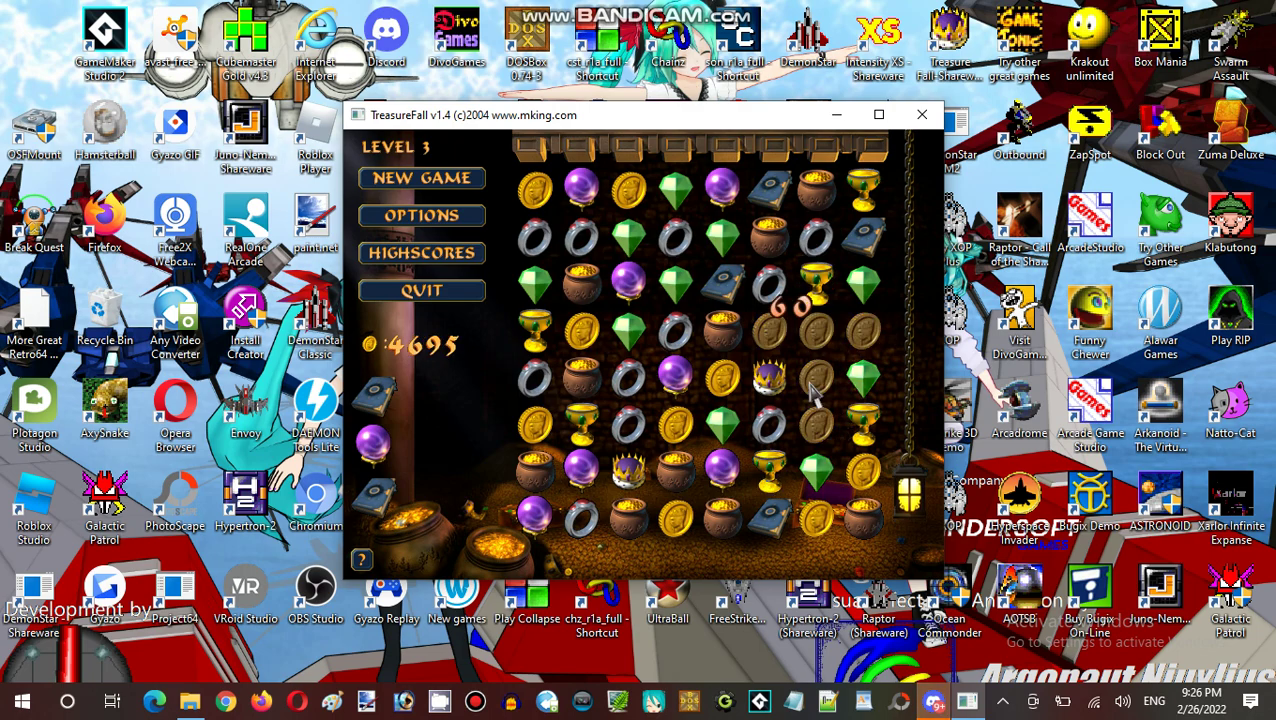
pyautogui.moveTo(675, 332)
pyautogui.mouseDown()
pyautogui.moveTo(628, 332)
pyautogui.moveTo(628, 290)
pyautogui.mouseUp()
pyautogui.moveTo(720, 285)
pyautogui.mouseDown()
pyautogui.moveTo(675, 285)
pyautogui.moveTo(628, 245)
pyautogui.mouseUp()
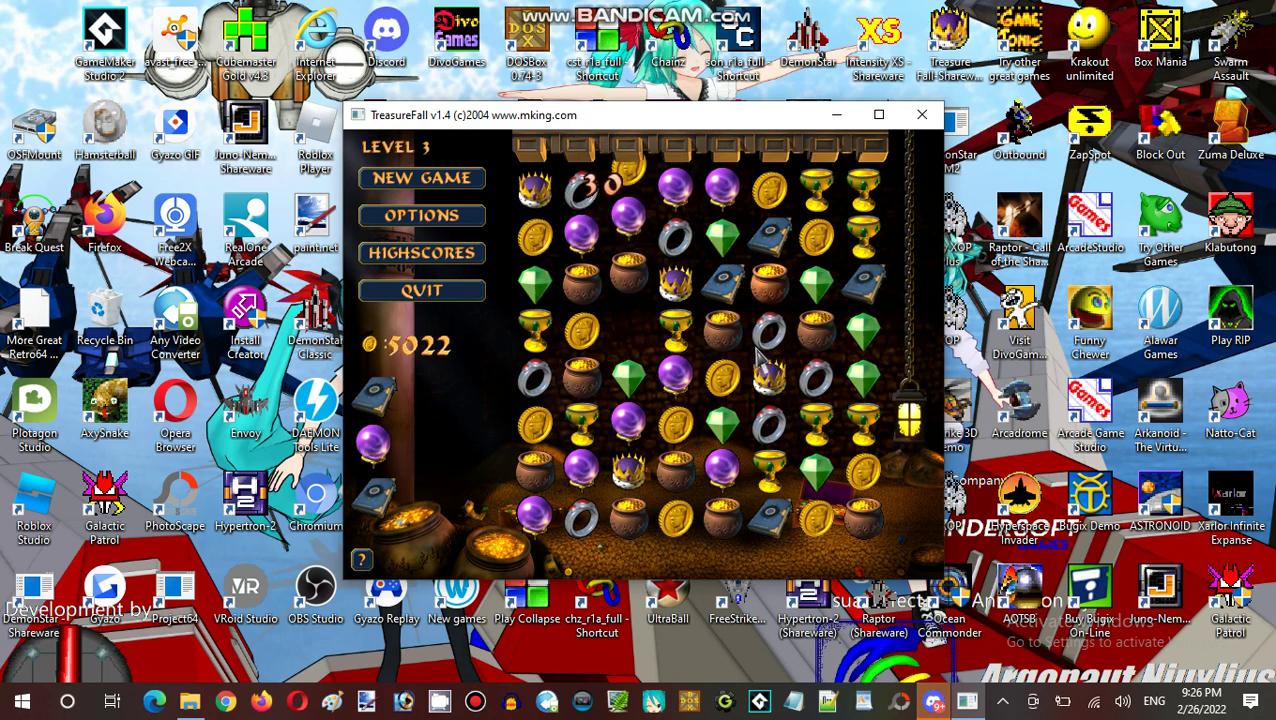
pyautogui.moveTo(768, 330); pyautogui.dragTo(768, 290)
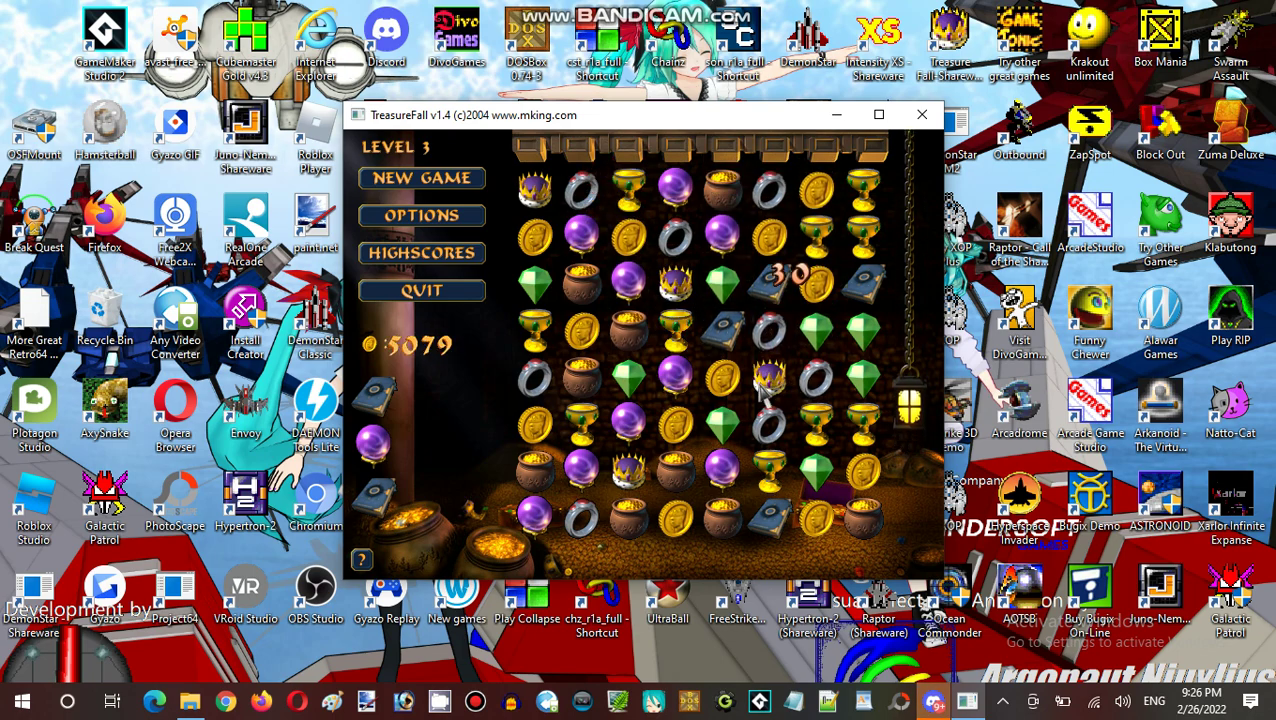
pyautogui.moveTo(815, 378); pyautogui.dragTo(768, 378)
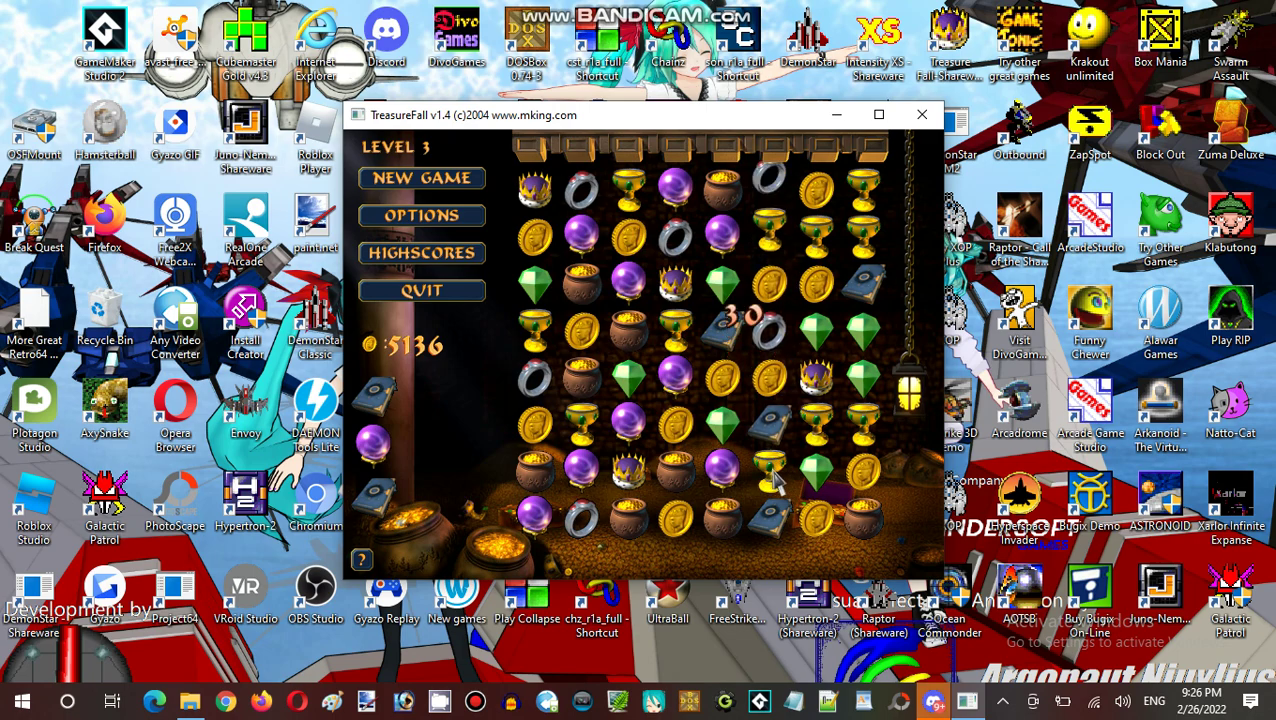
# - Clear column matches low on the right, including a column of books
pyautogui.moveTo(768, 470); pyautogui.dragTo(768, 425)
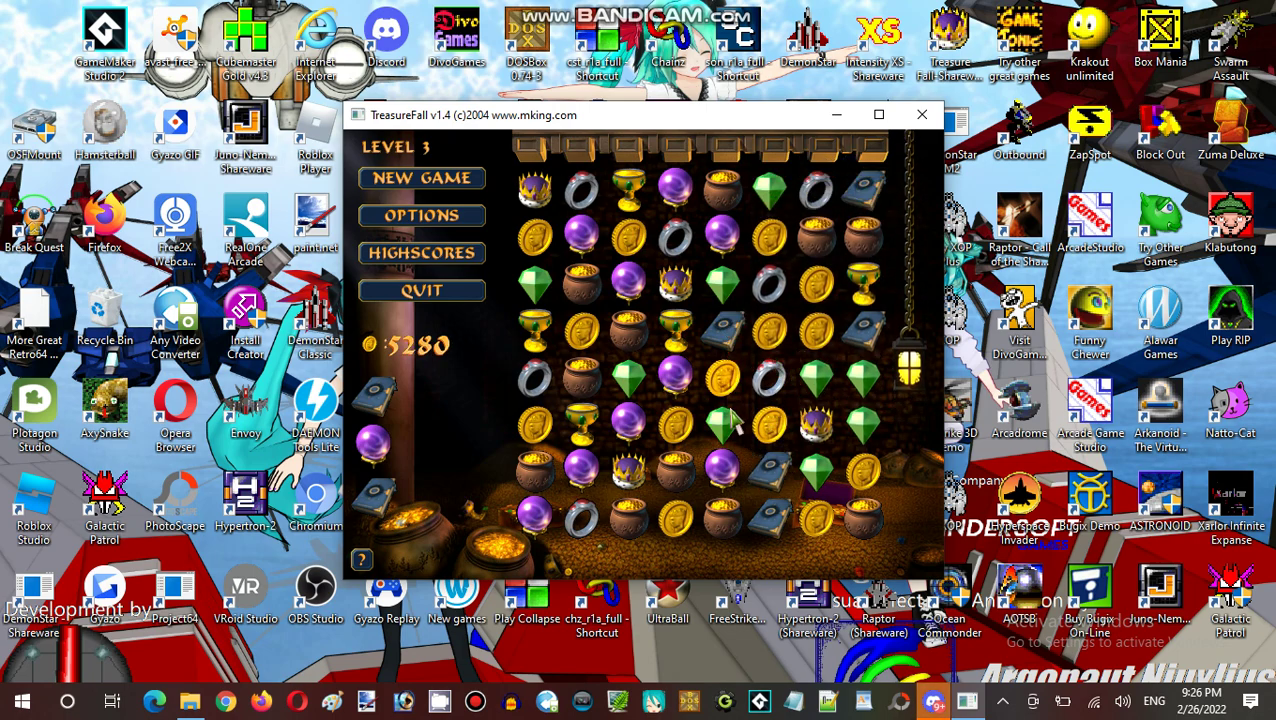
pyautogui.moveTo(722, 425); pyautogui.dragTo(722, 380)
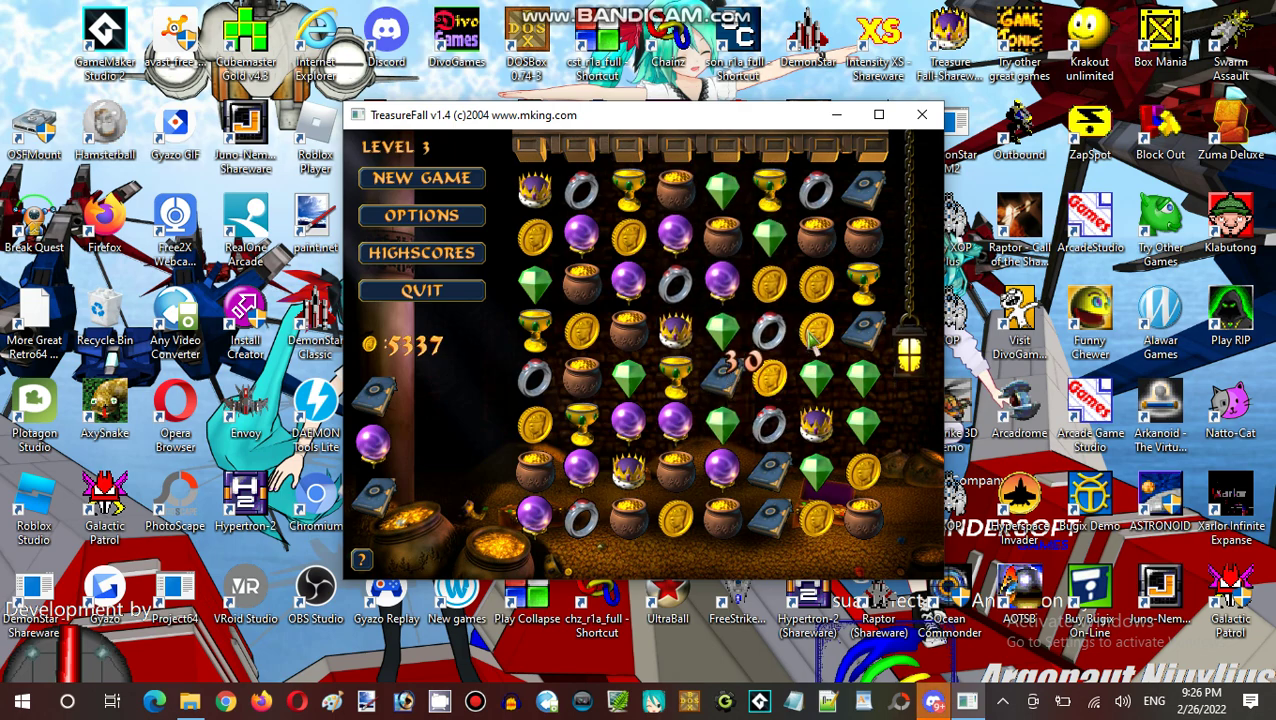
pyautogui.moveTo(812, 335); pyautogui.dragTo(768, 335)
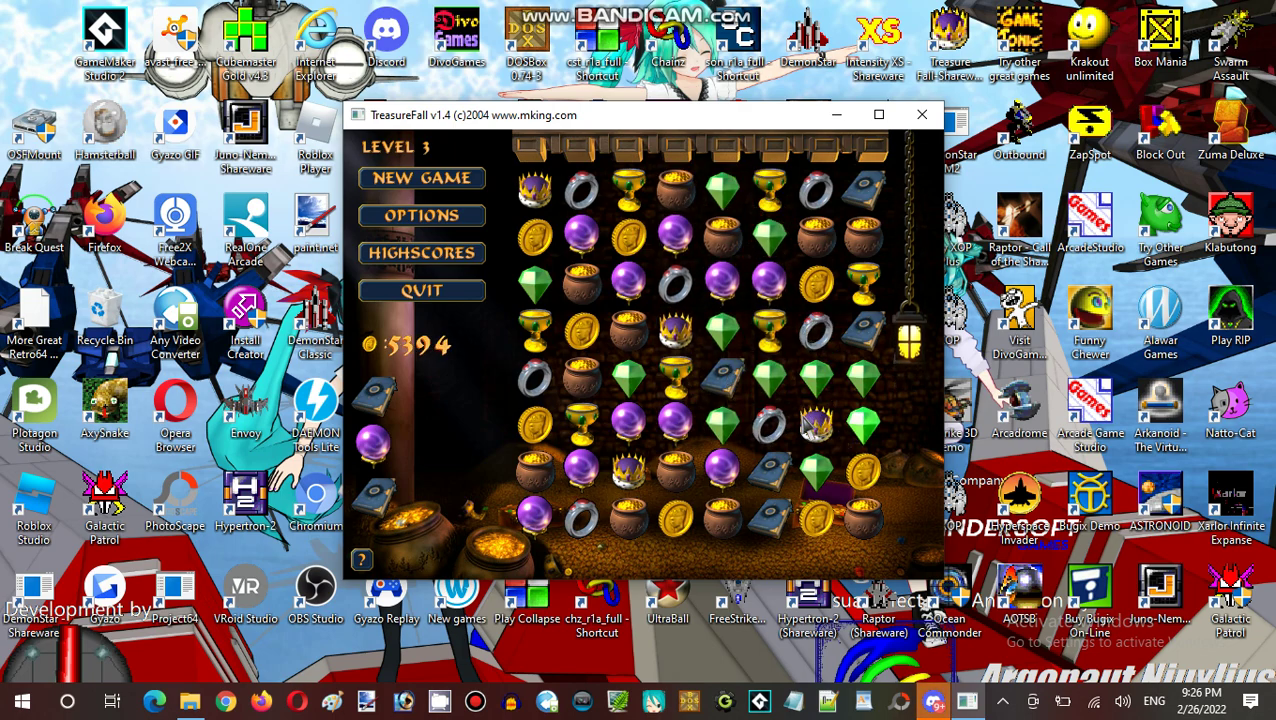
pyautogui.moveTo(768, 425); pyautogui.dragTo(722, 380)
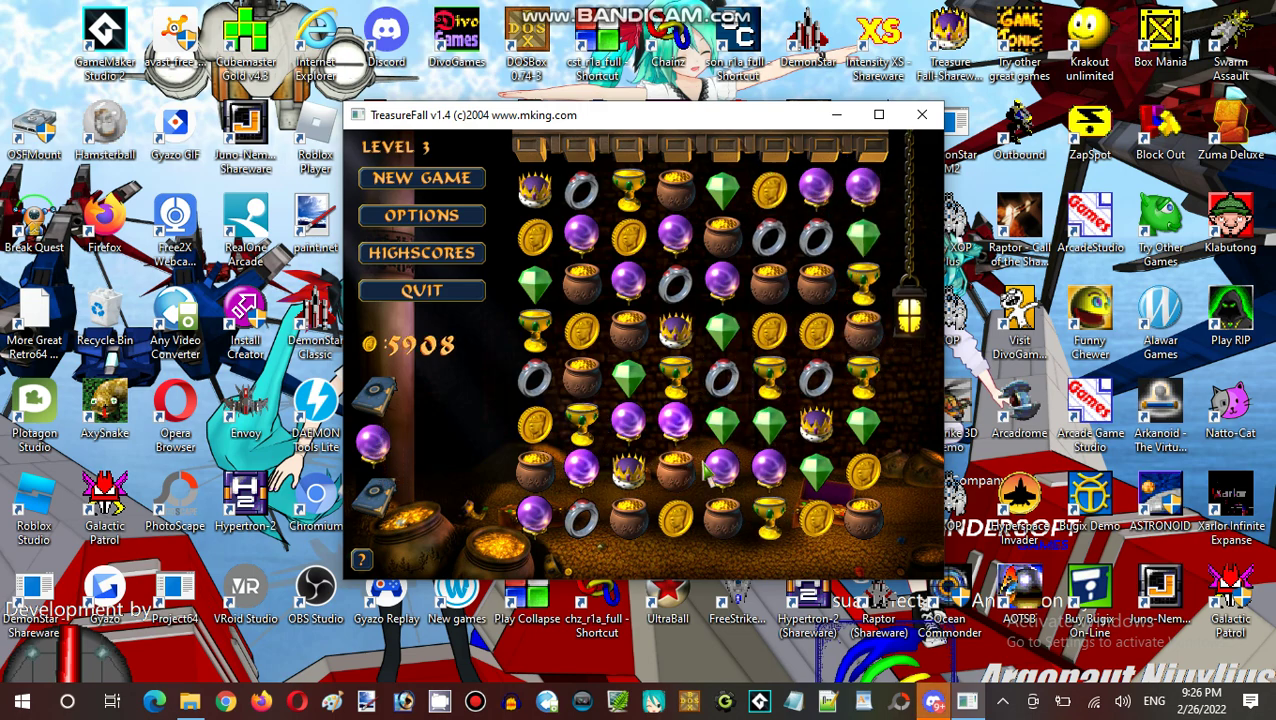
pyautogui.moveTo(675, 425); pyautogui.dragTo(628, 425)
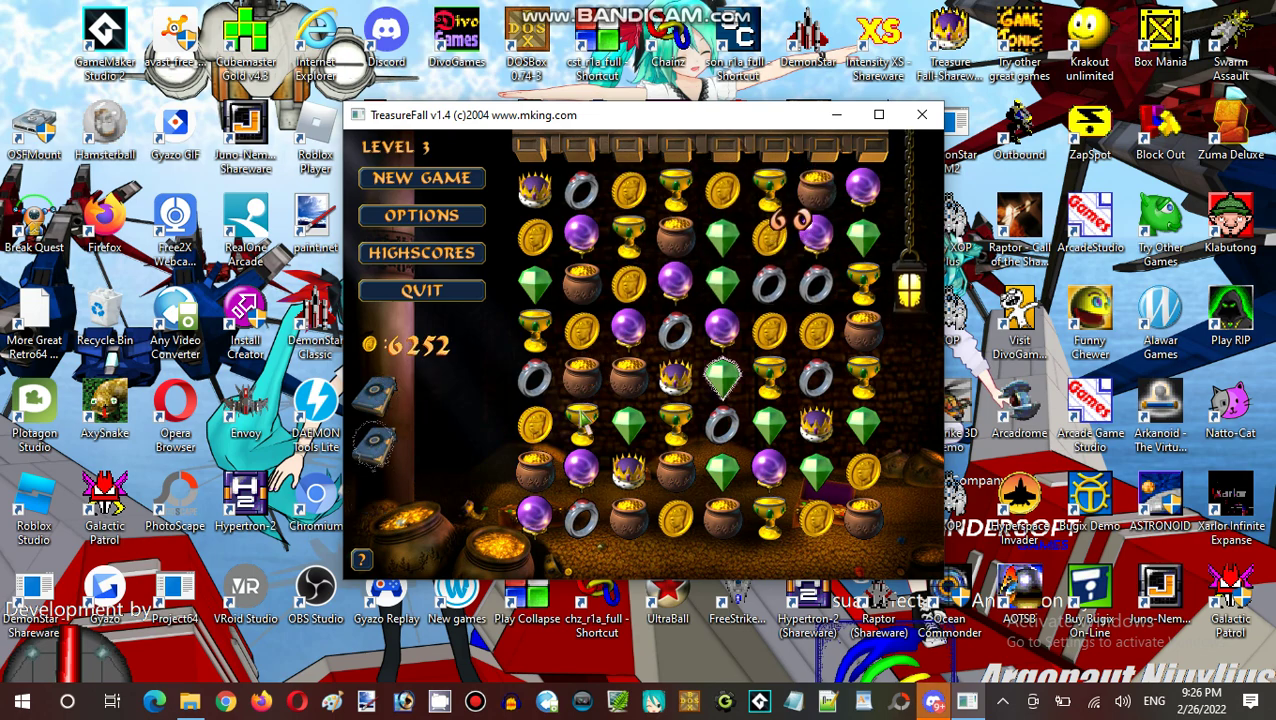
pyautogui.moveTo(722, 380); pyautogui.dragTo(722, 330)
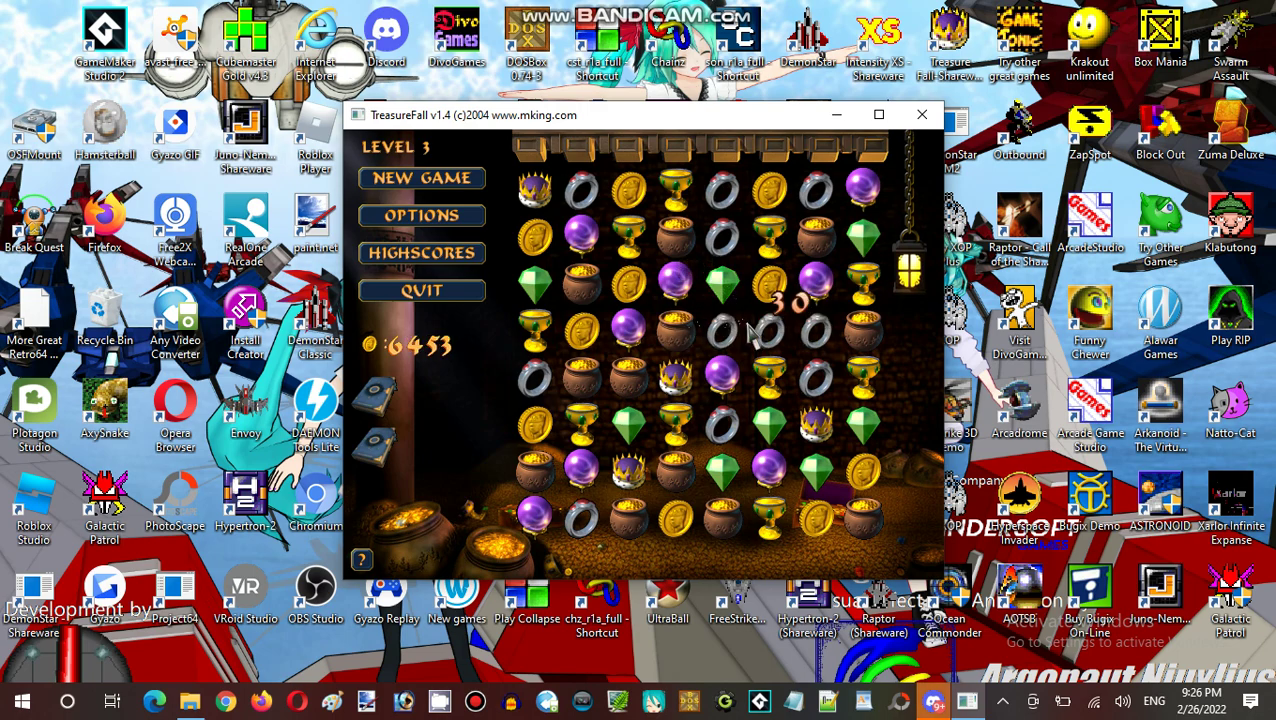
# - Line up coins and gems, making the final match that completes level 3
pyautogui.moveTo(675, 378); pyautogui.dragTo(675, 330)
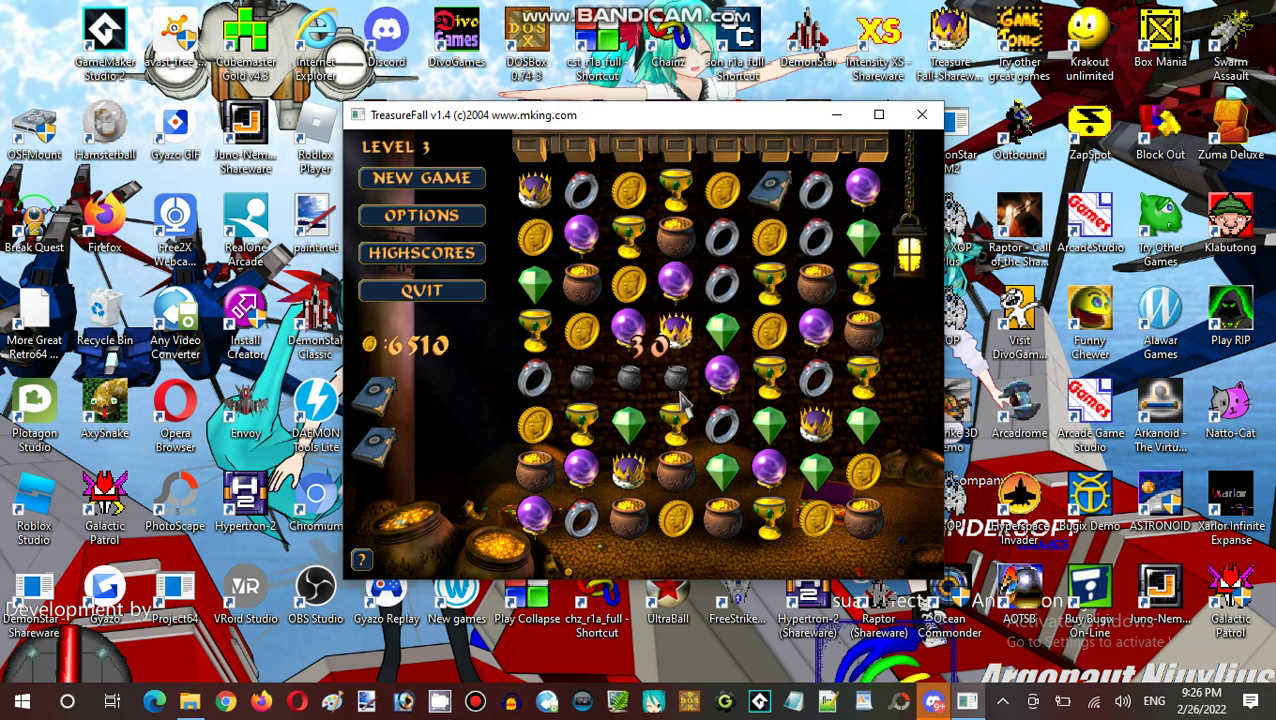
pyautogui.moveTo(675, 378); pyautogui.dragTo(675, 285)
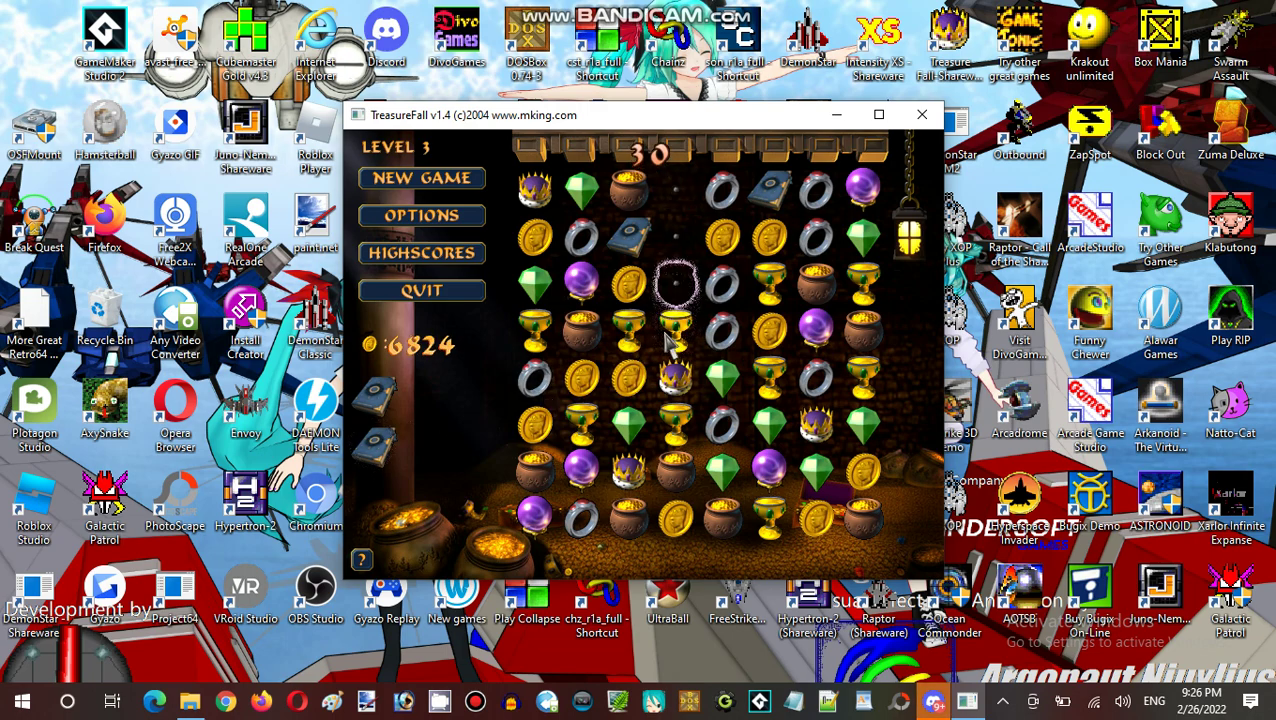
pyautogui.moveTo(540, 422); pyautogui.dragTo(538, 378)
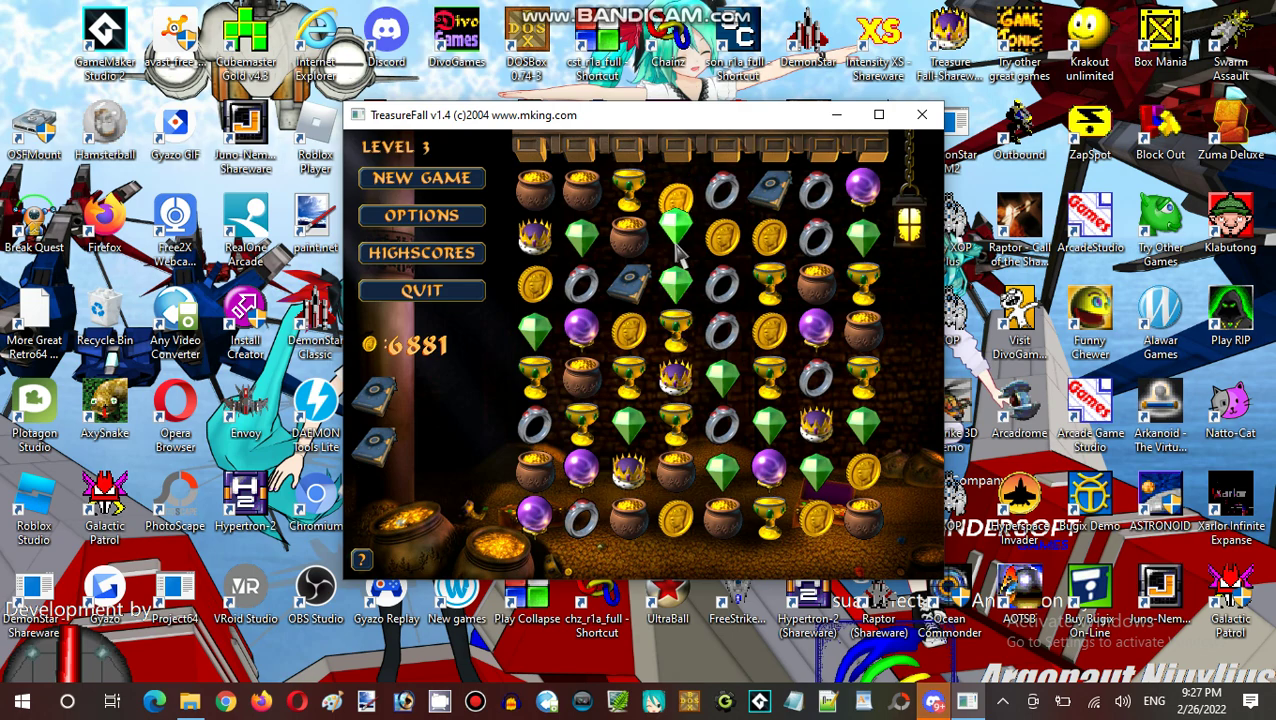
pyautogui.moveTo(675, 240); pyautogui.dragTo(675, 195)
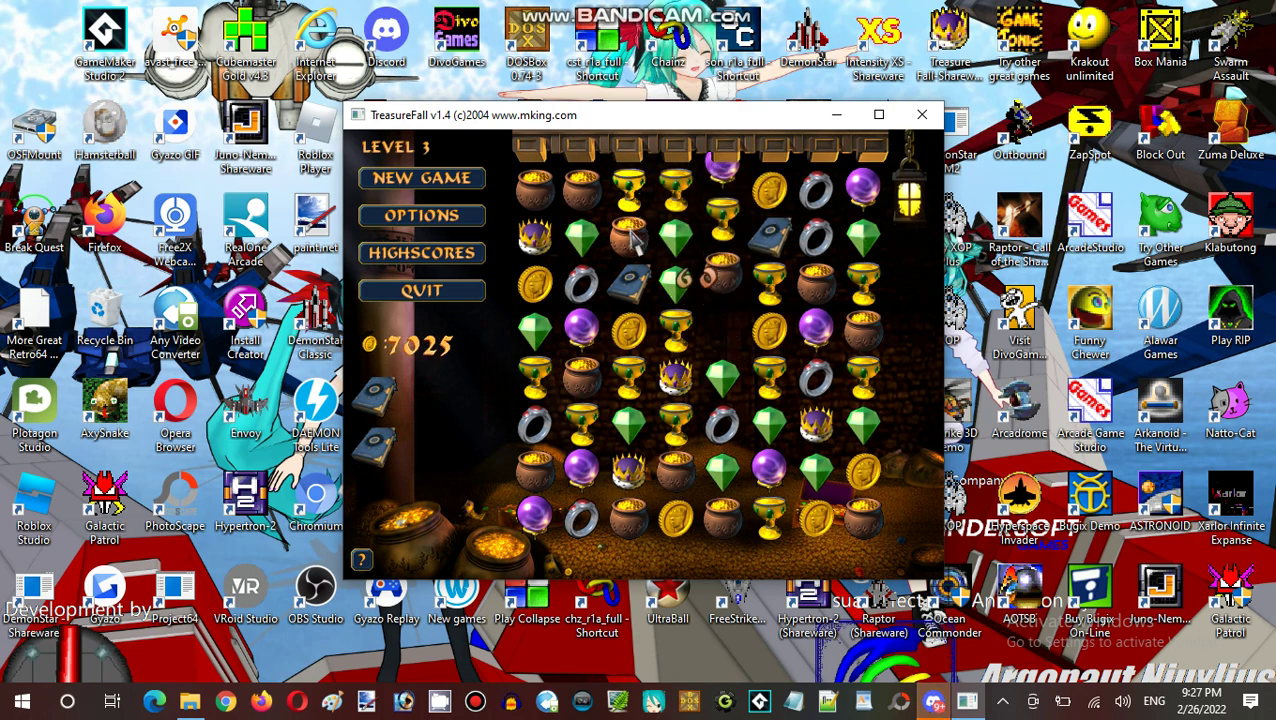
pyautogui.click(632, 238)
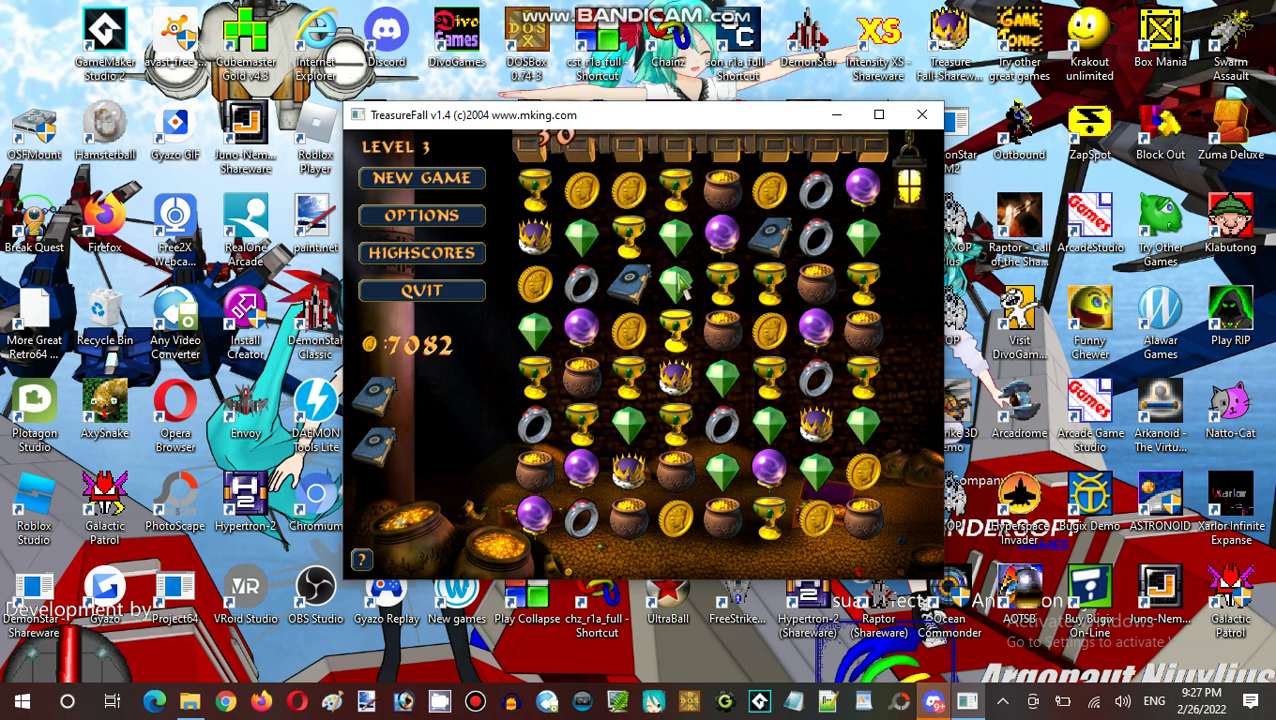
pyautogui.click(676, 326)
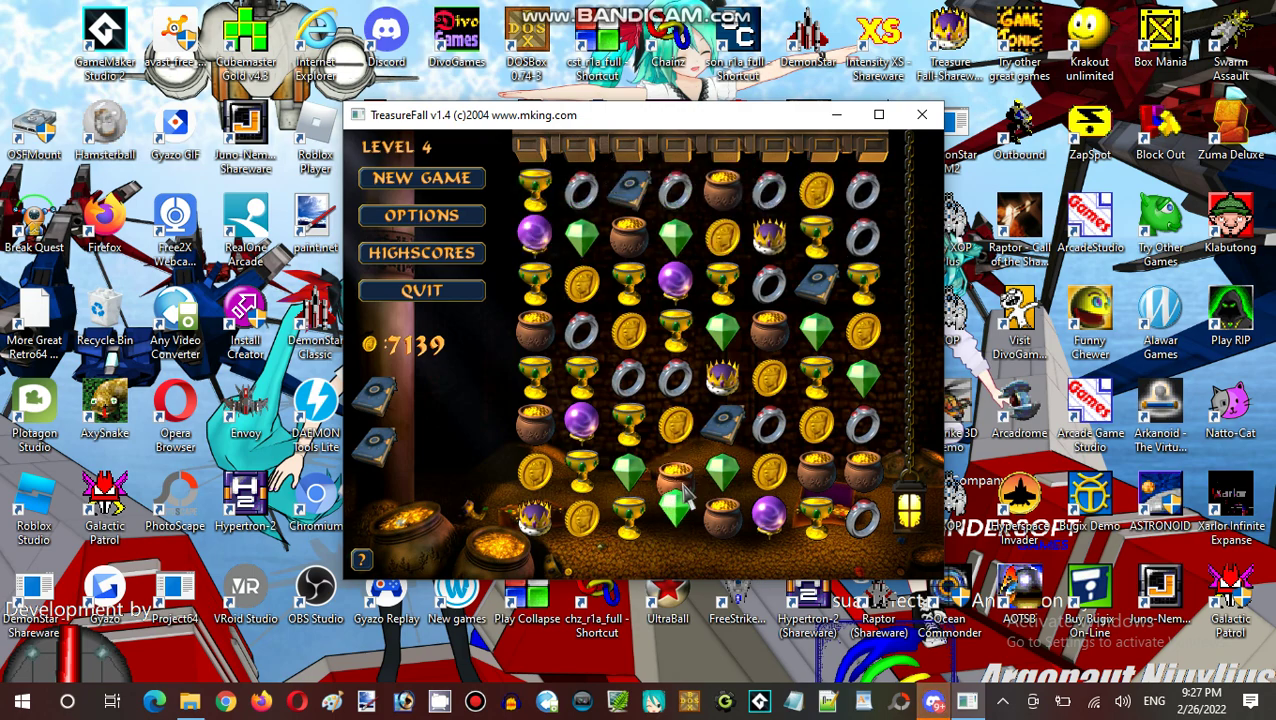
# - Match green gems and clear several top, left and right-side matches on level 4
pyautogui.moveTo(675, 515); pyautogui.dragTo(675, 470)
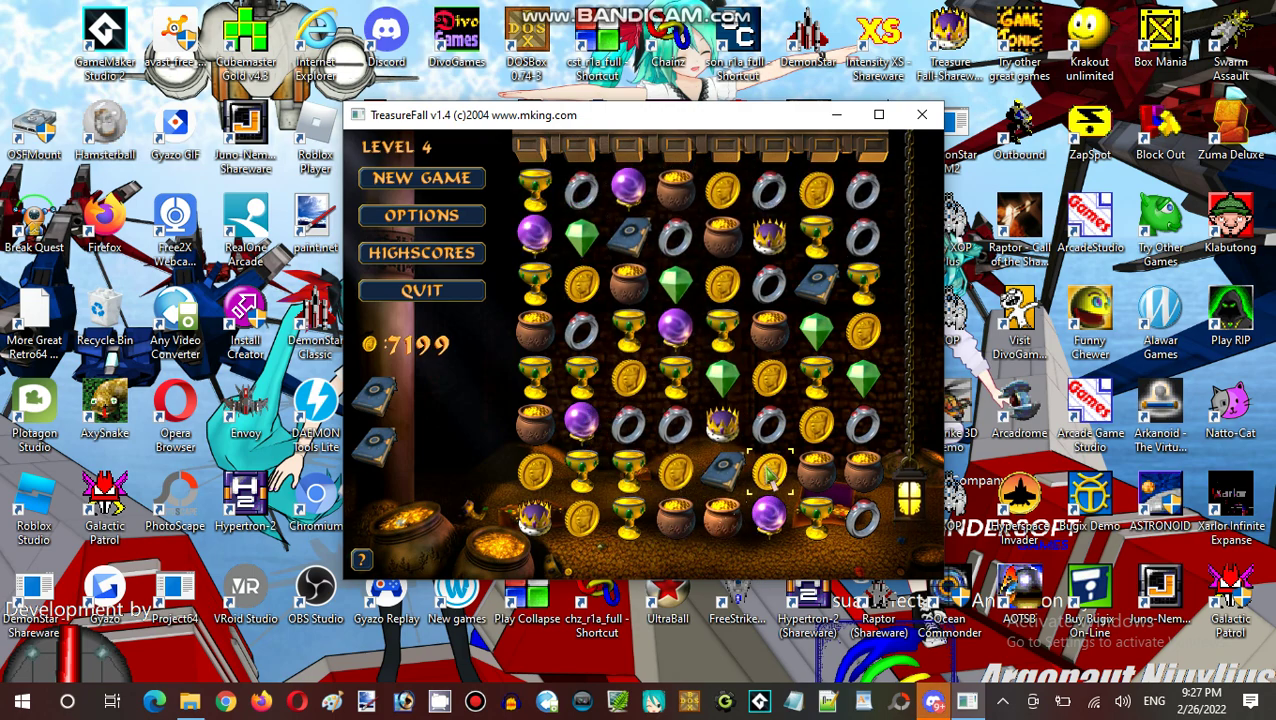
pyautogui.moveTo(770, 425); pyautogui.dragTo(770, 470)
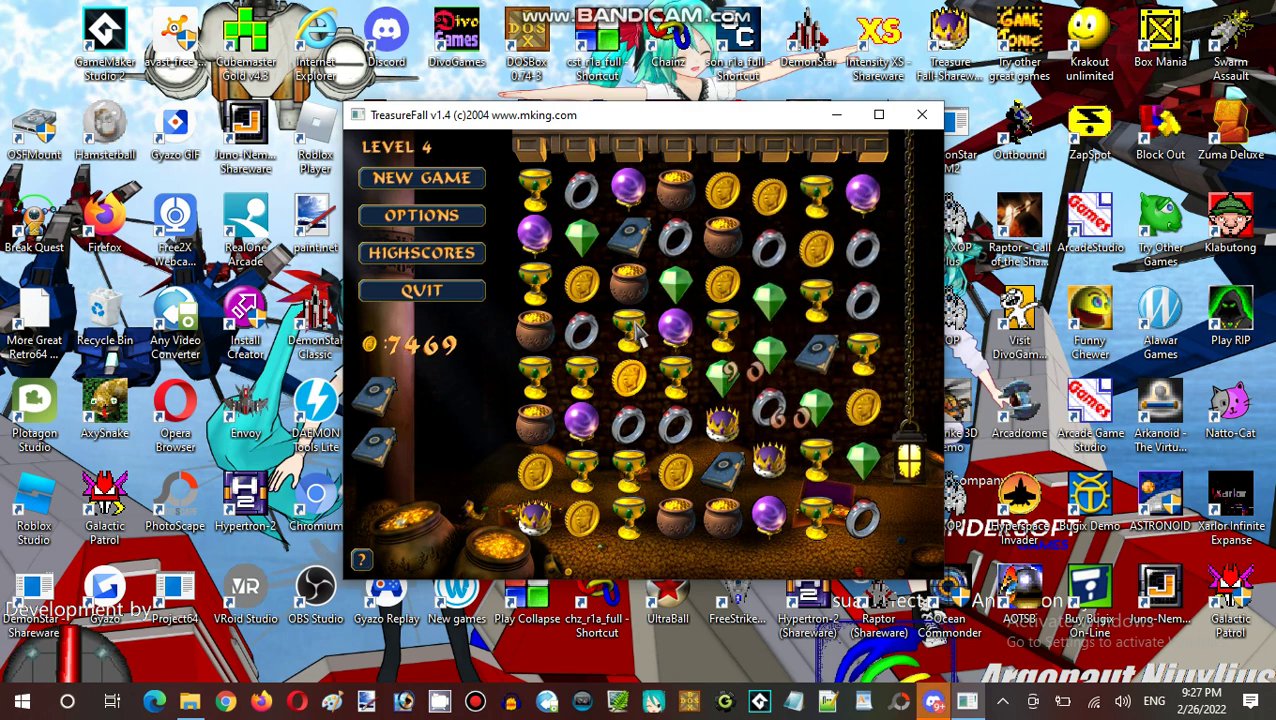
pyautogui.moveTo(628, 380); pyautogui.dragTo(628, 335)
pyautogui.moveTo(815, 425); pyautogui.dragTo(815, 380)
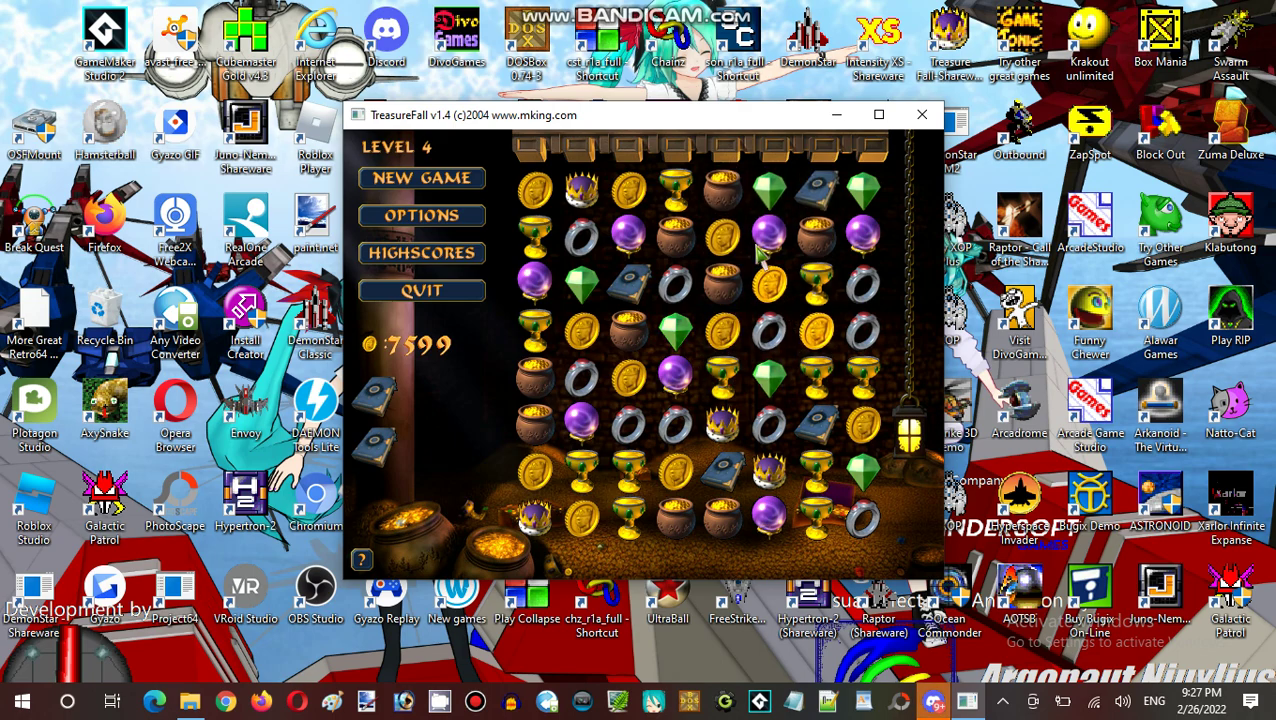
pyautogui.moveTo(768, 237); pyautogui.dragTo(722, 237)
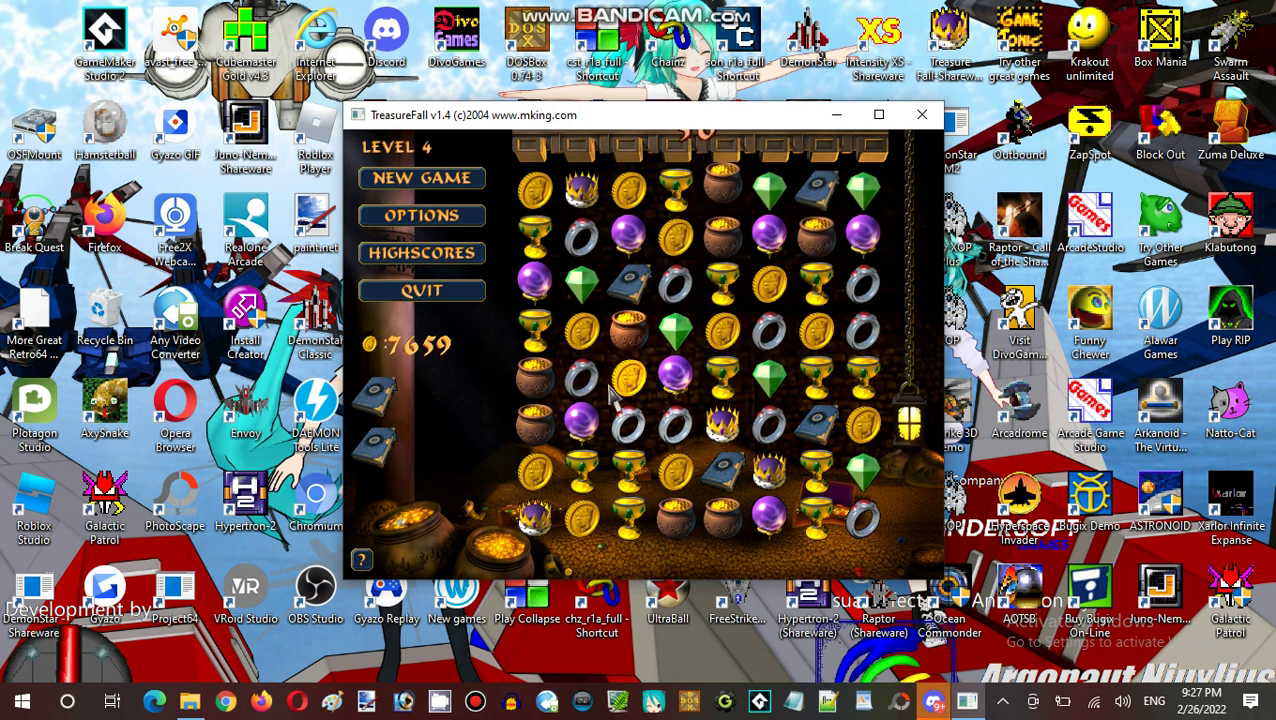
pyautogui.moveTo(626, 380); pyautogui.dragTo(580, 380)
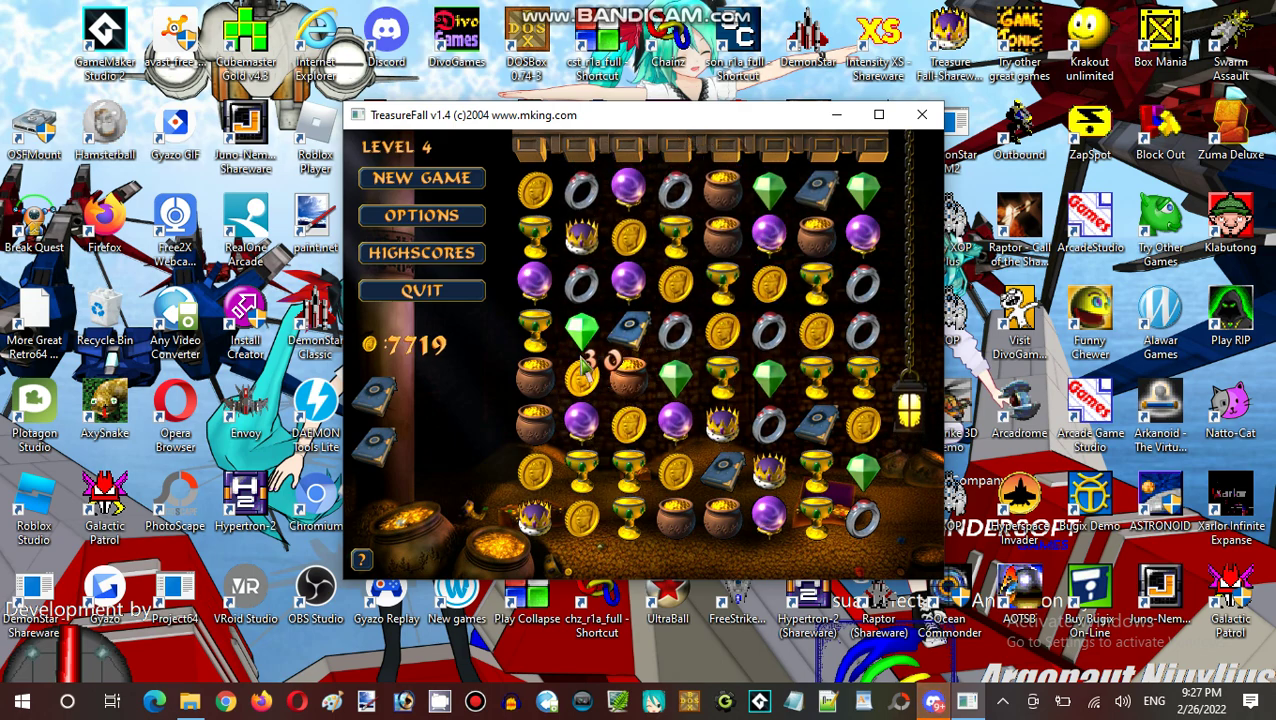
pyautogui.moveTo(768, 283); pyautogui.dragTo(722, 283)
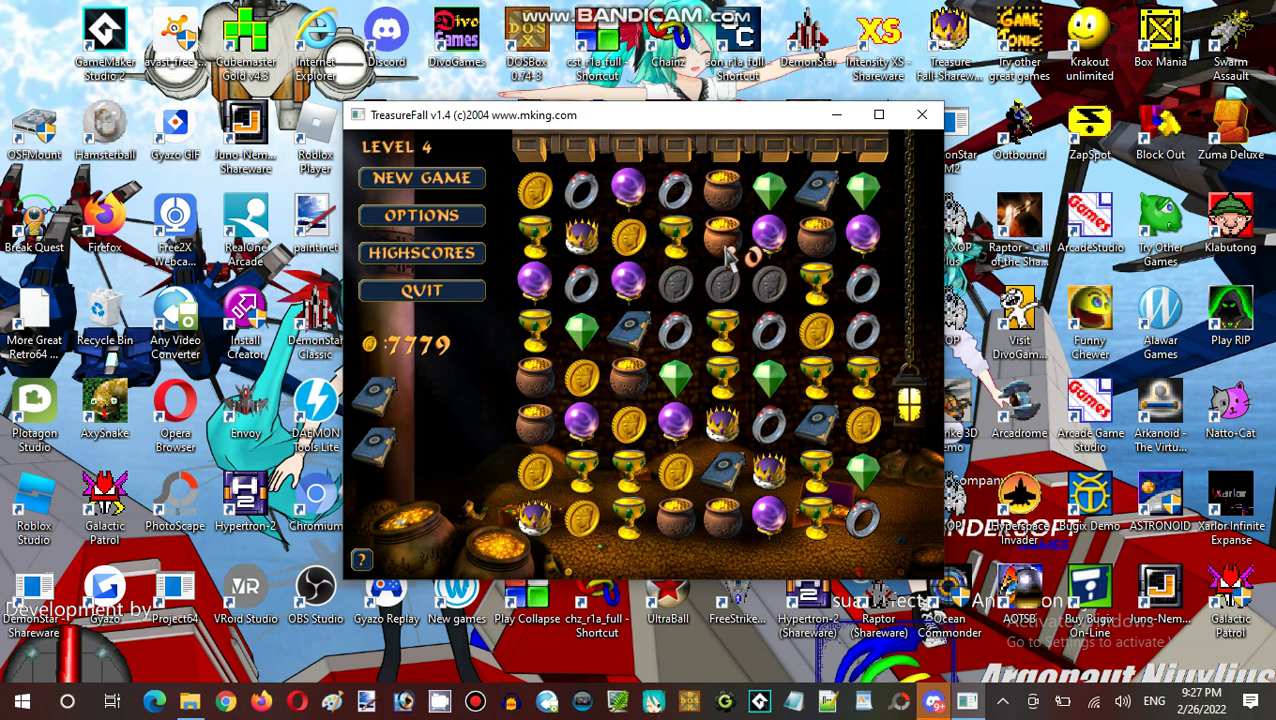
pyautogui.moveTo(818, 330); pyautogui.dragTo(818, 285)
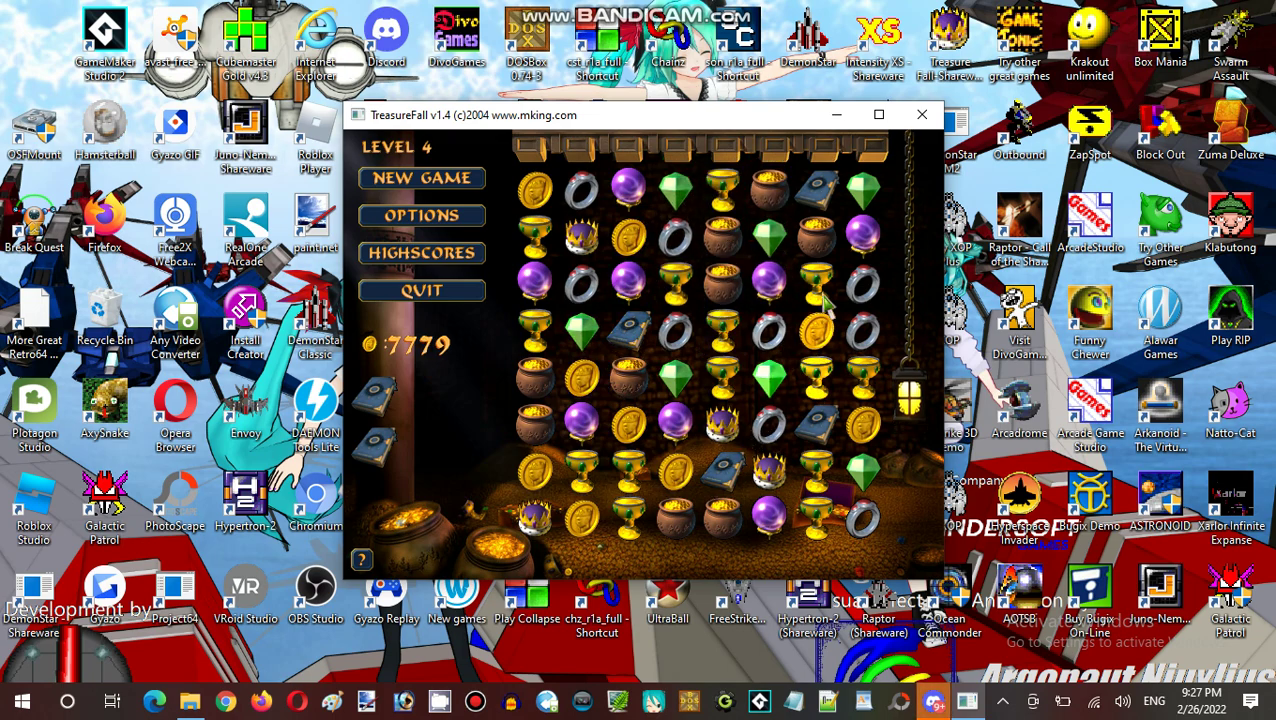
pyautogui.moveTo(815, 380); pyautogui.dragTo(768, 380)
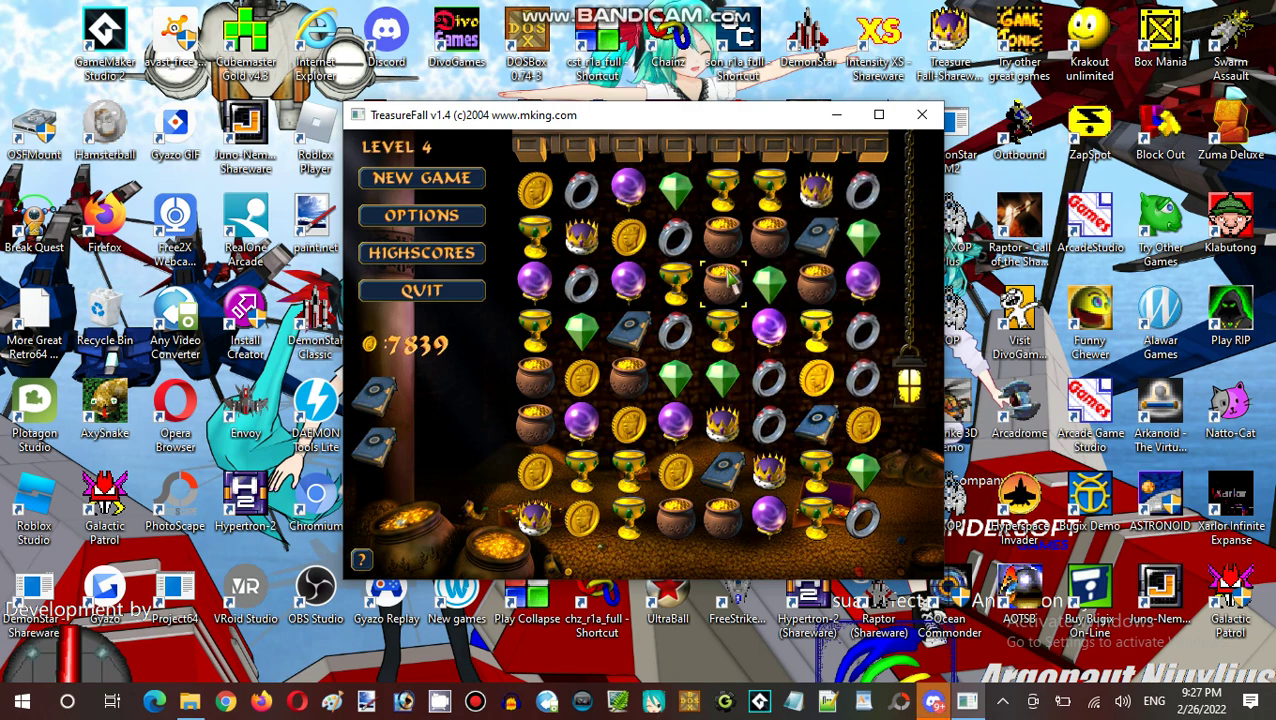
pyautogui.moveTo(815, 240); pyautogui.dragTo(815, 285)
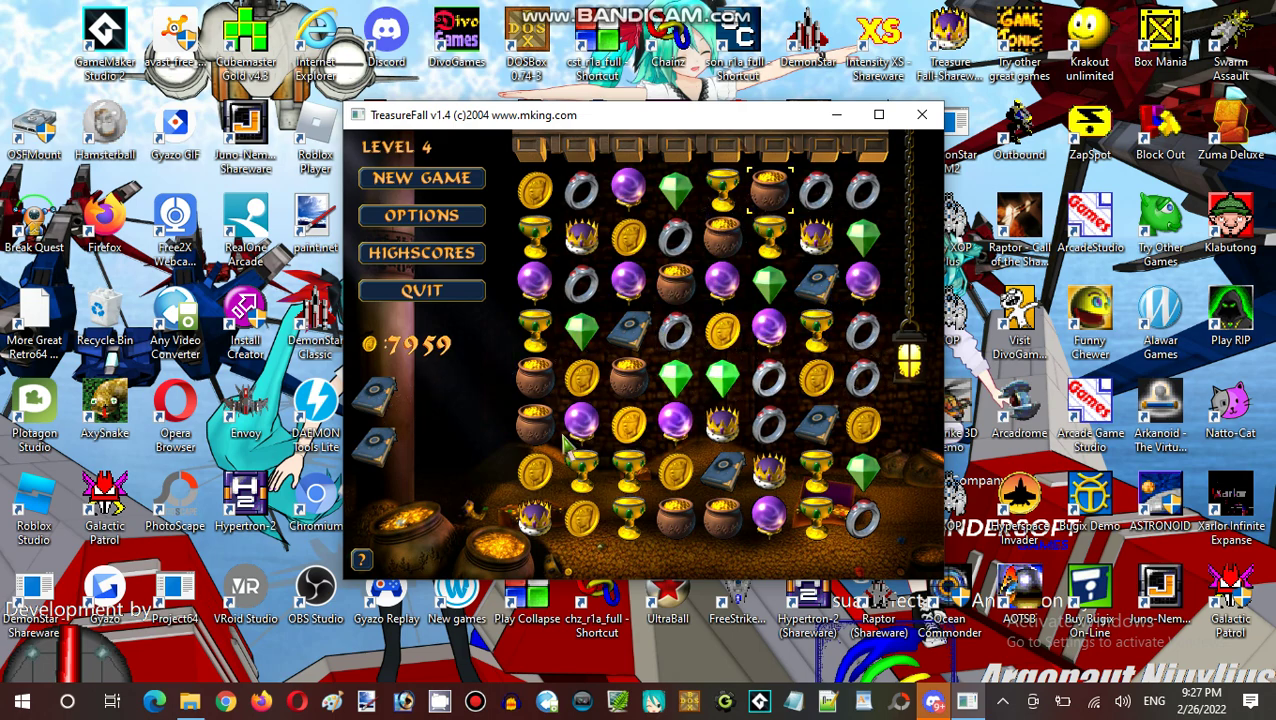
# - Drop the spare book piece into a column and clear matches on the right
pyautogui.moveTo(665, 385); pyautogui.dragTo(820, 390)
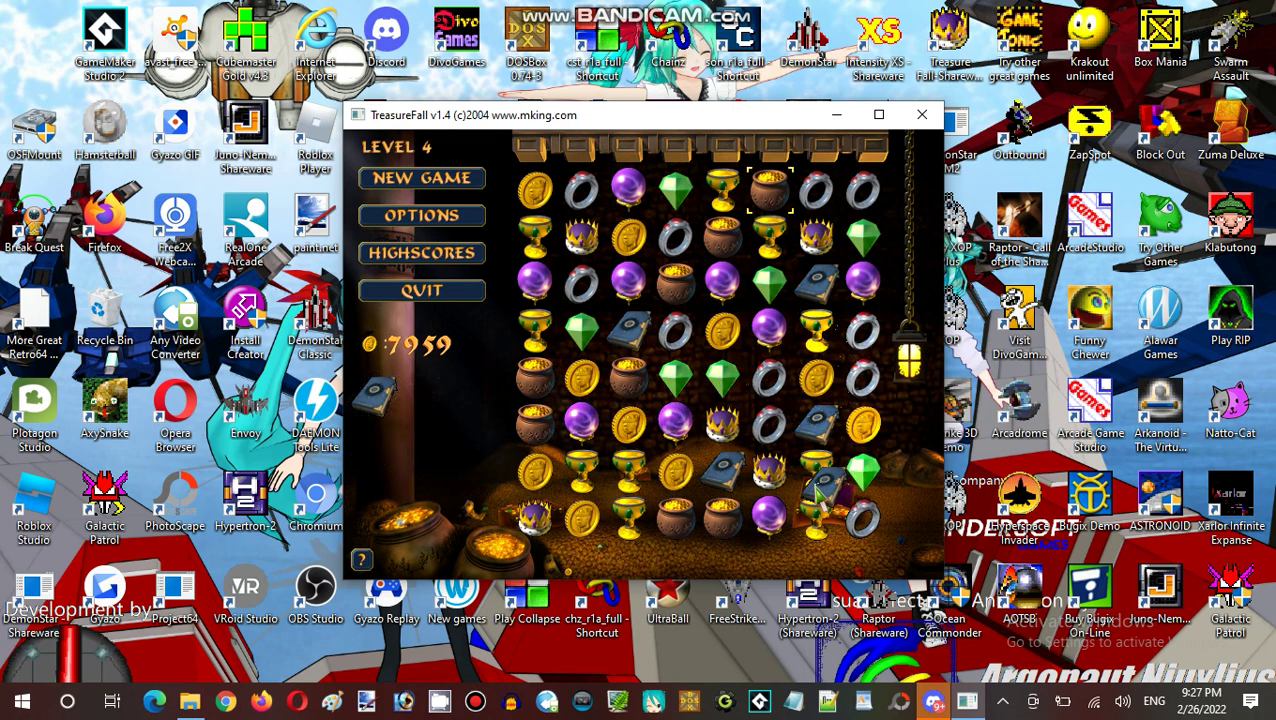
pyautogui.click(828, 440)
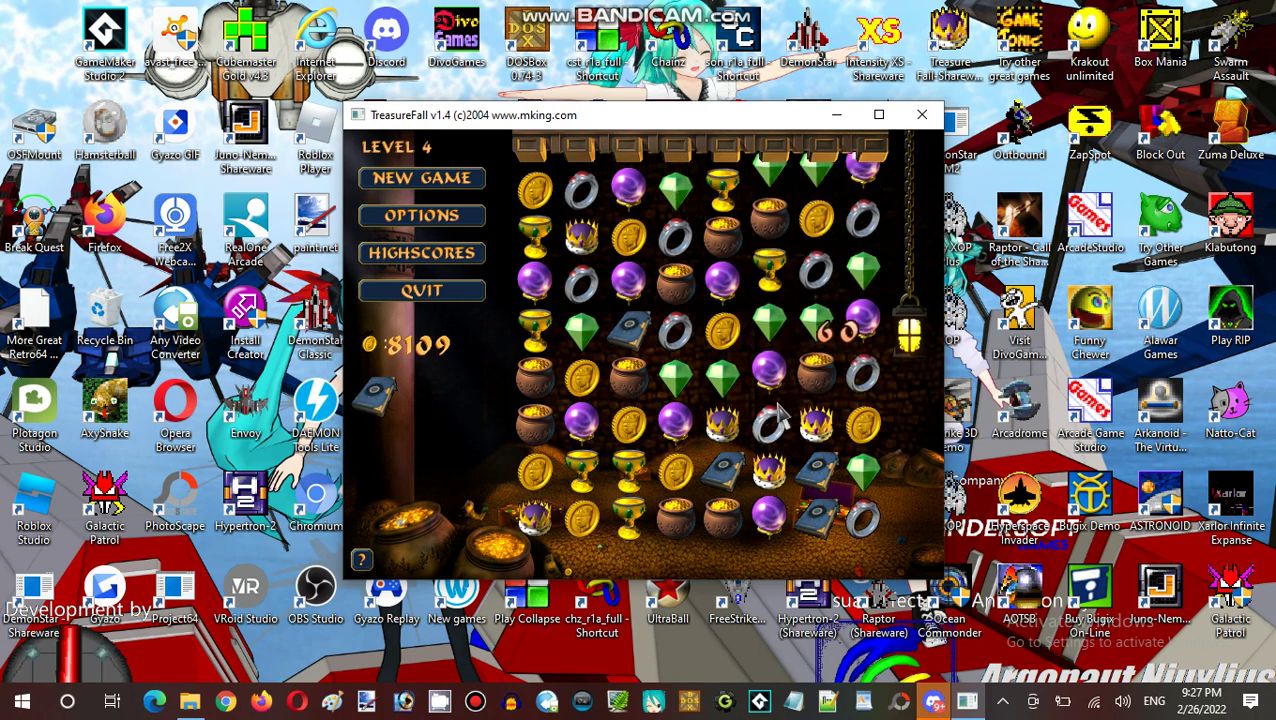
pyautogui.moveTo(833, 290); pyautogui.dragTo(870, 330)
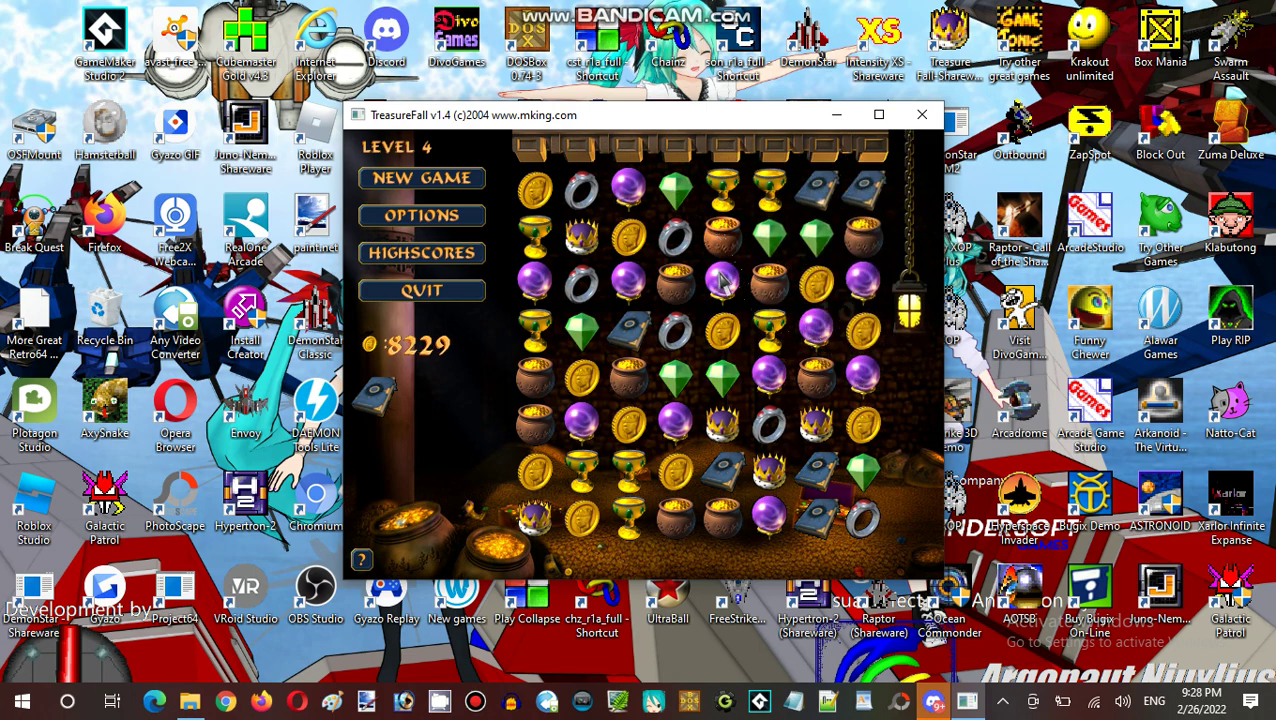
pyautogui.moveTo(721, 280); pyautogui.dragTo(721, 235)
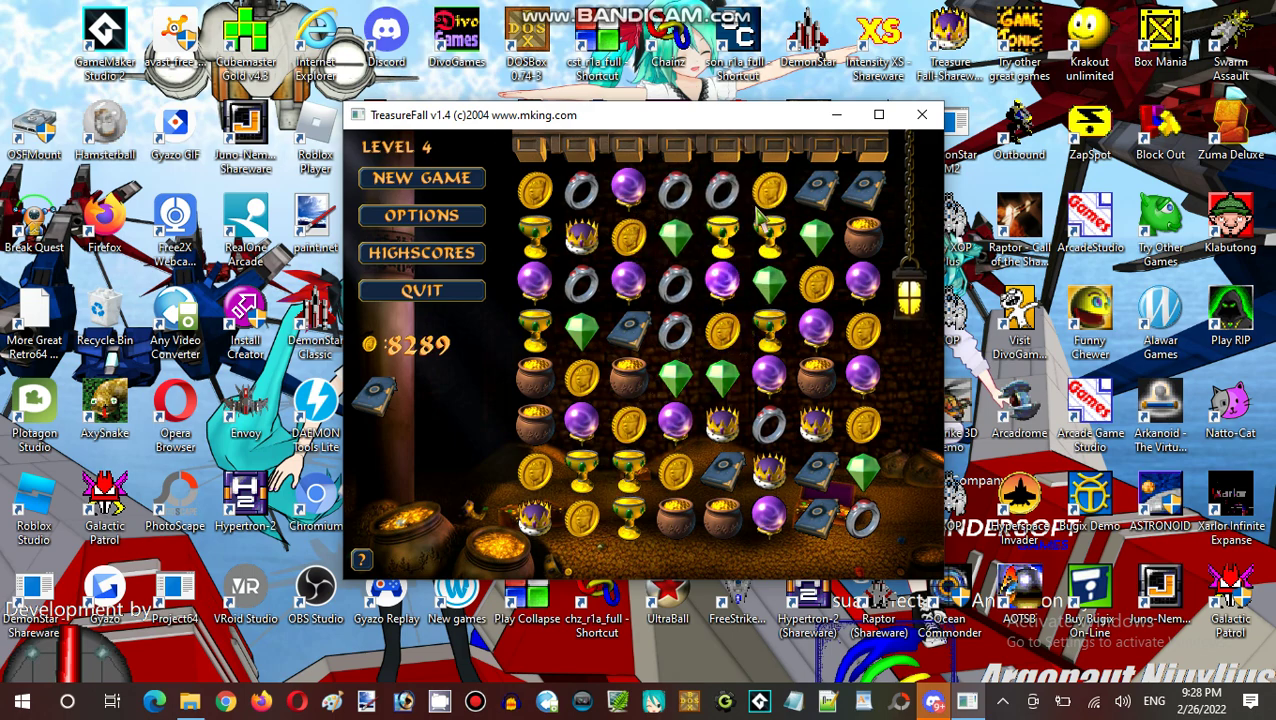
pyautogui.moveTo(675, 190); pyautogui.dragTo(675, 238)
pyautogui.moveTo(818, 330); pyautogui.dragTo(818, 378)
# - Swap a gold coin into line and match purple orbs and green gems to finish level 4
pyautogui.click(818, 283)
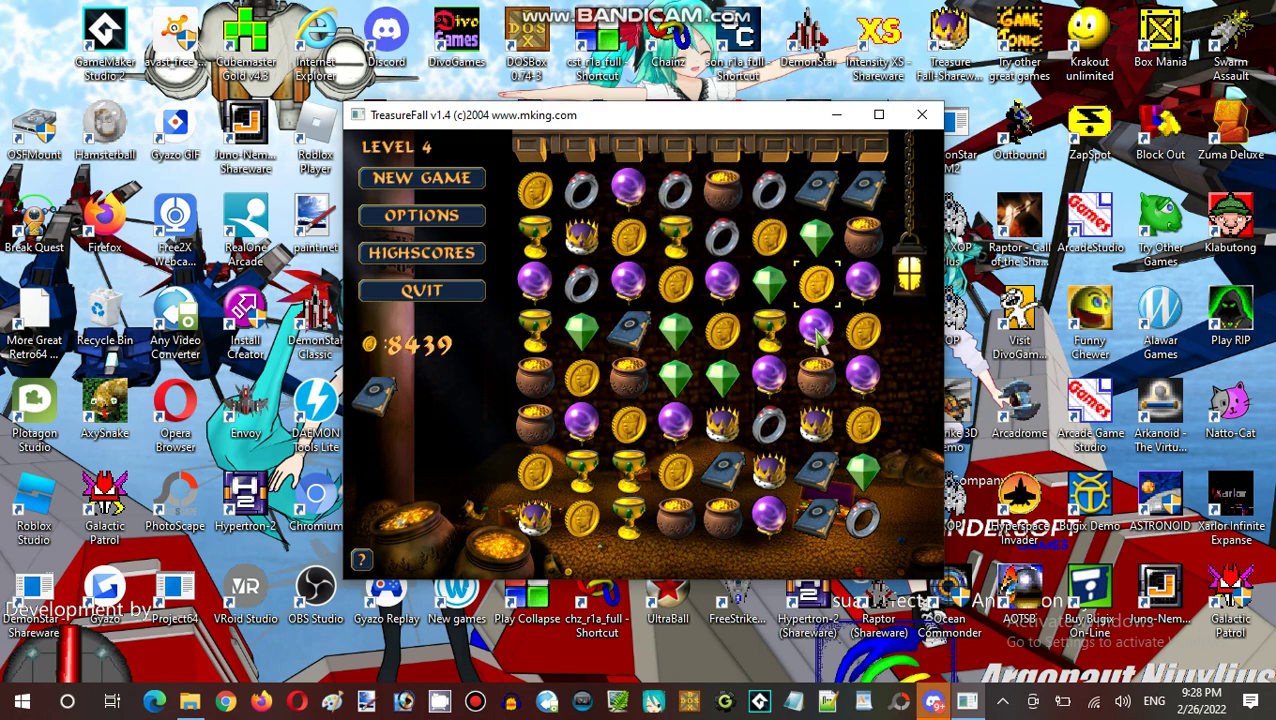
pyautogui.click(818, 330)
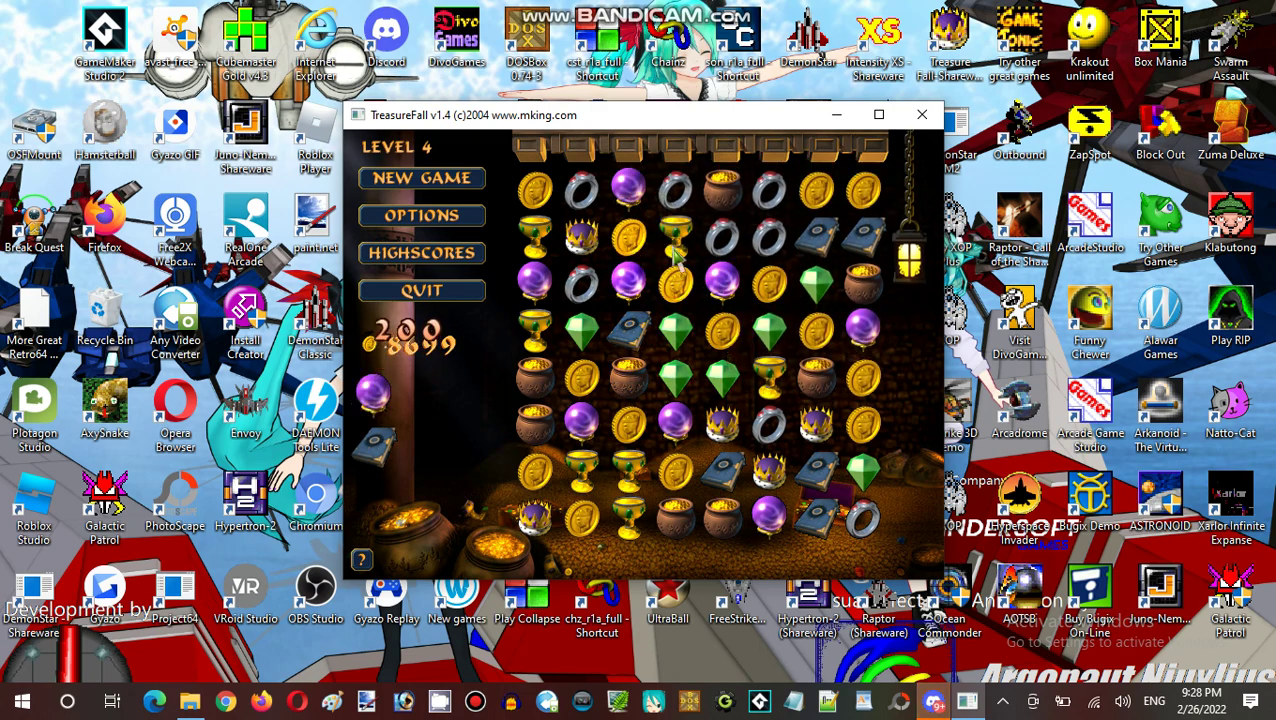
pyautogui.moveTo(675, 210); pyautogui.dragTo(675, 250)
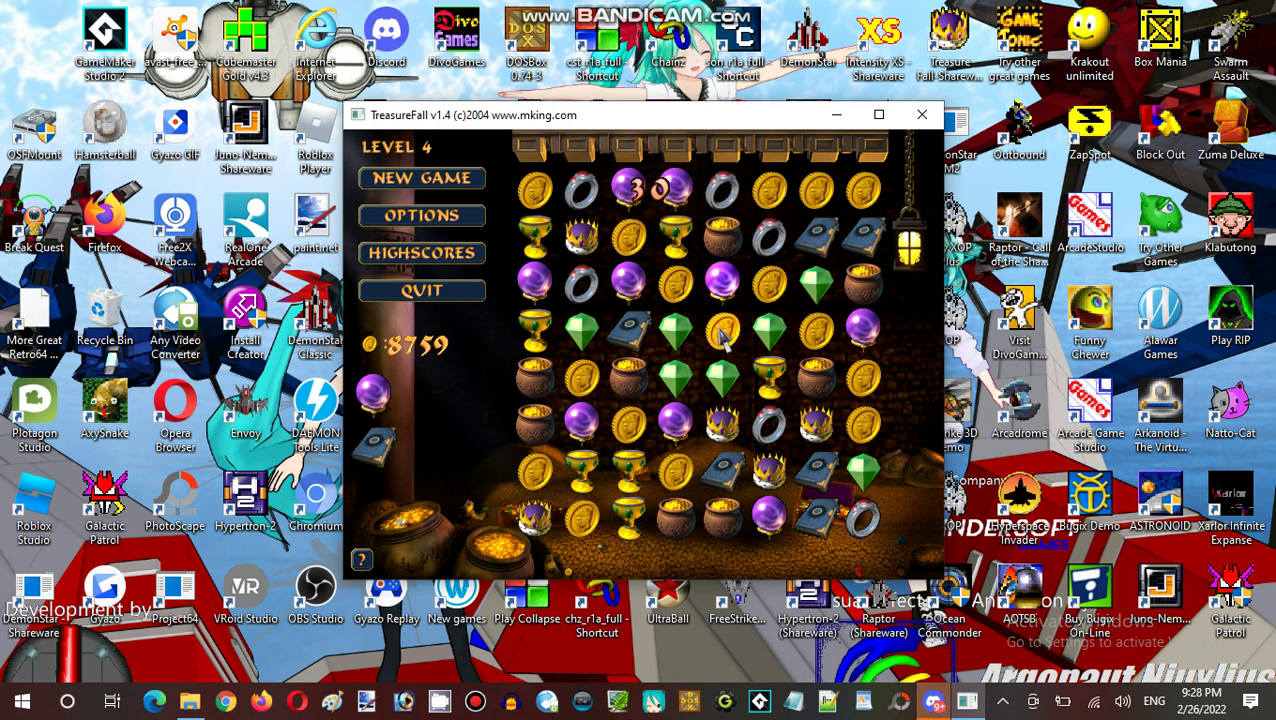
pyautogui.click(721, 335)
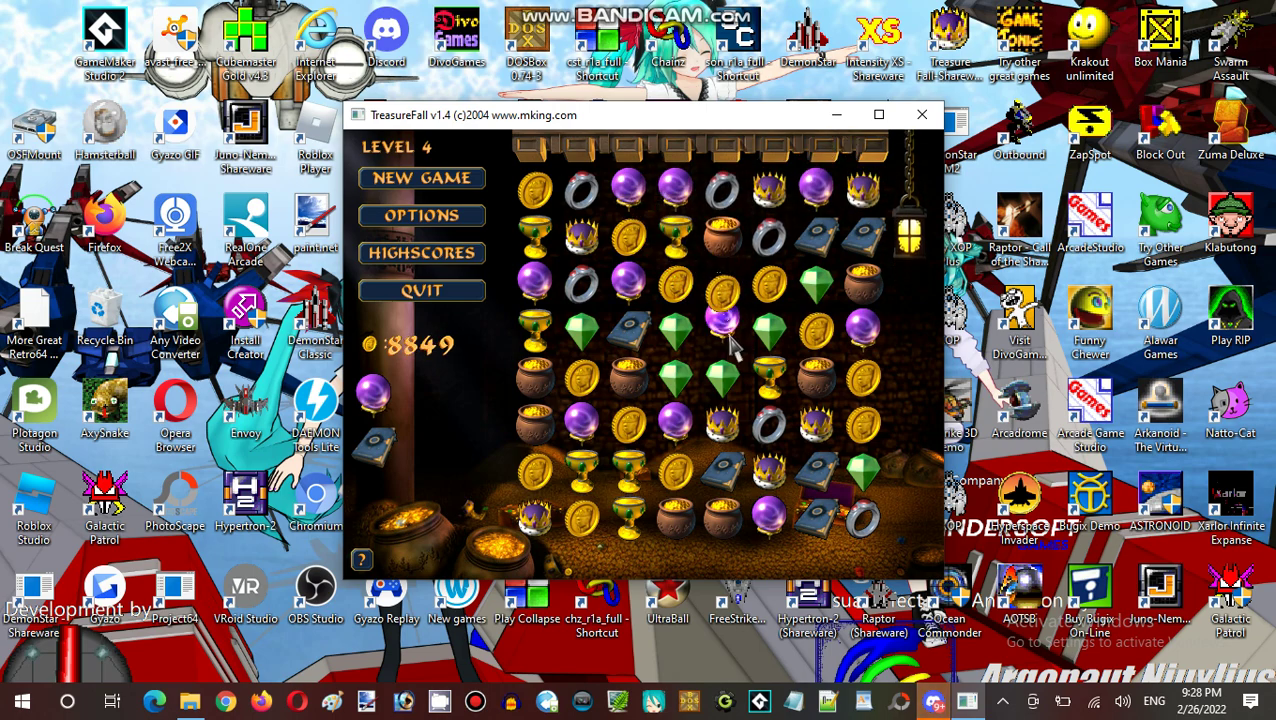
pyautogui.click(728, 340)
pyautogui.click(680, 330)
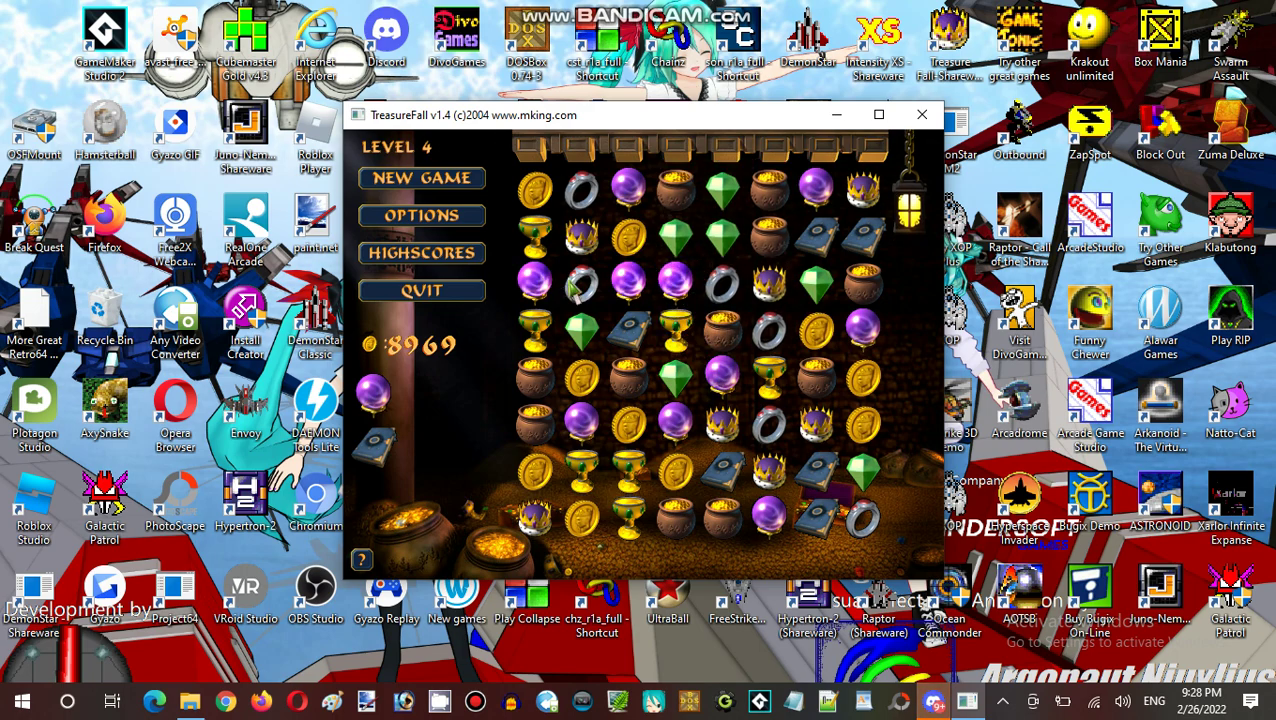
pyautogui.click(633, 289)
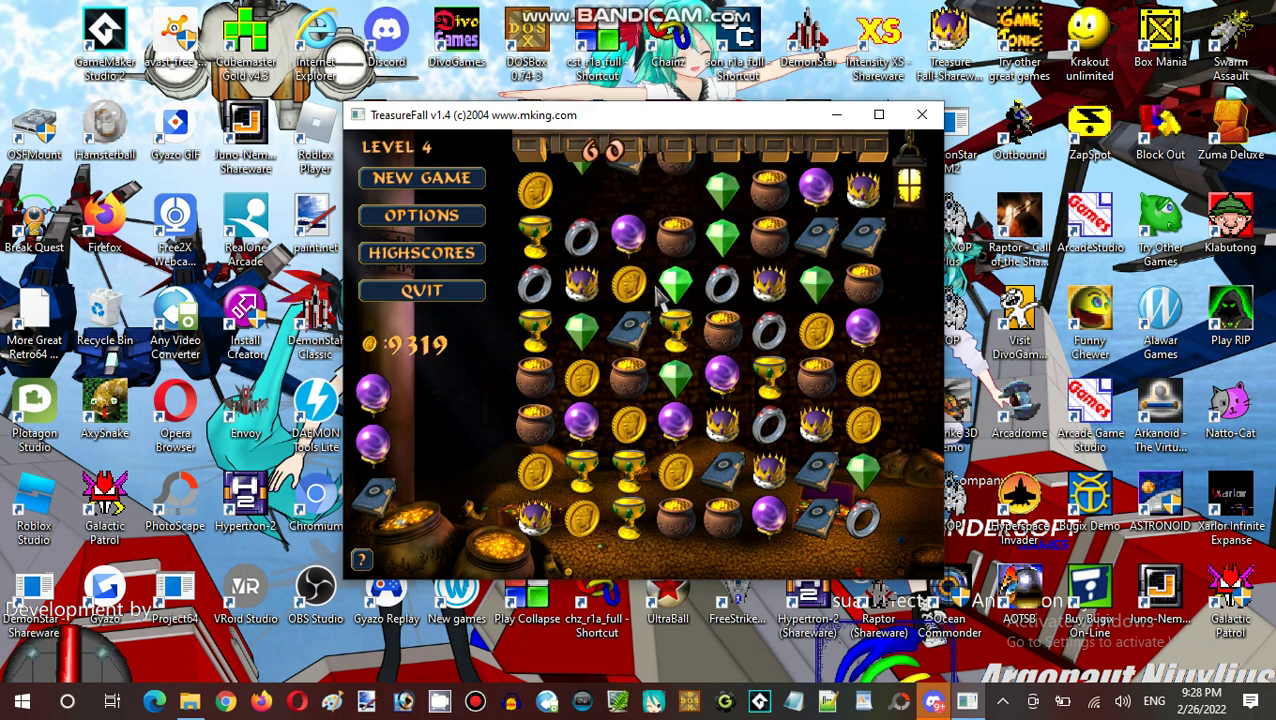
pyautogui.click(675, 288)
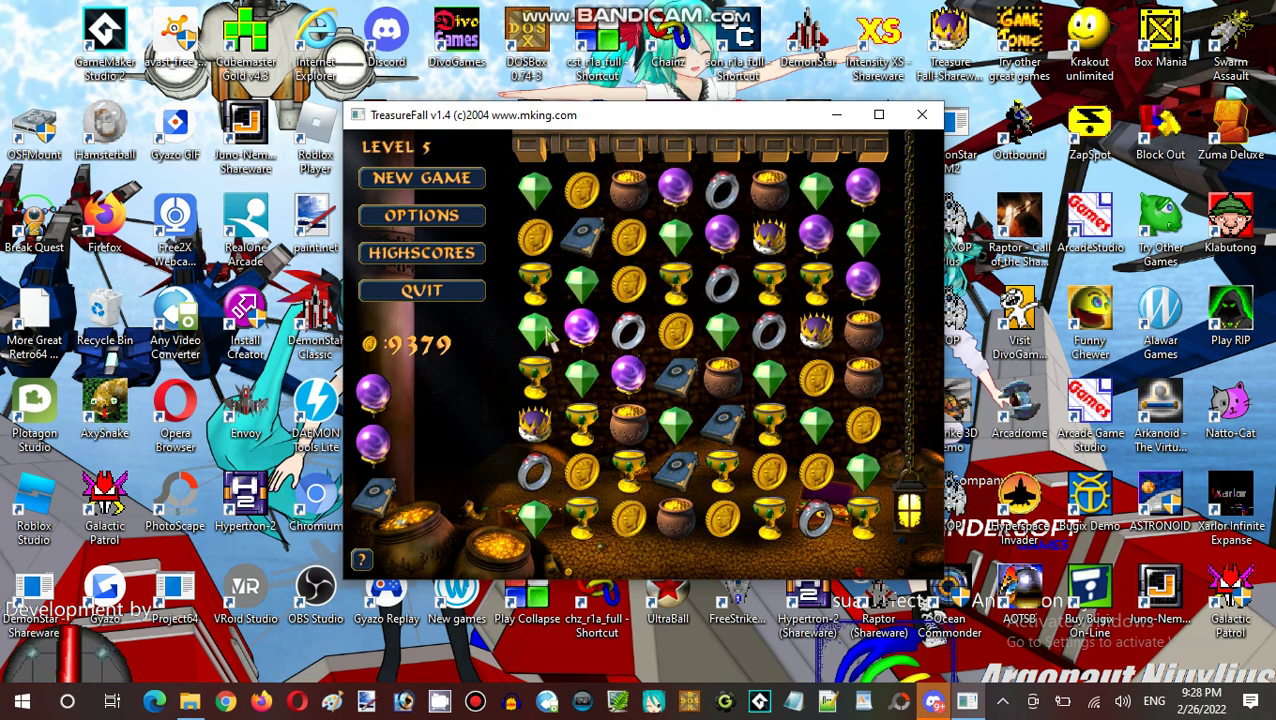
# - Clear the blue books and other matches on the right and middle of level 5
pyautogui.moveTo(583, 287)
pyautogui.mouseDown()
pyautogui.moveTo(583, 330)
pyautogui.moveTo(626, 285)
pyautogui.mouseUp()
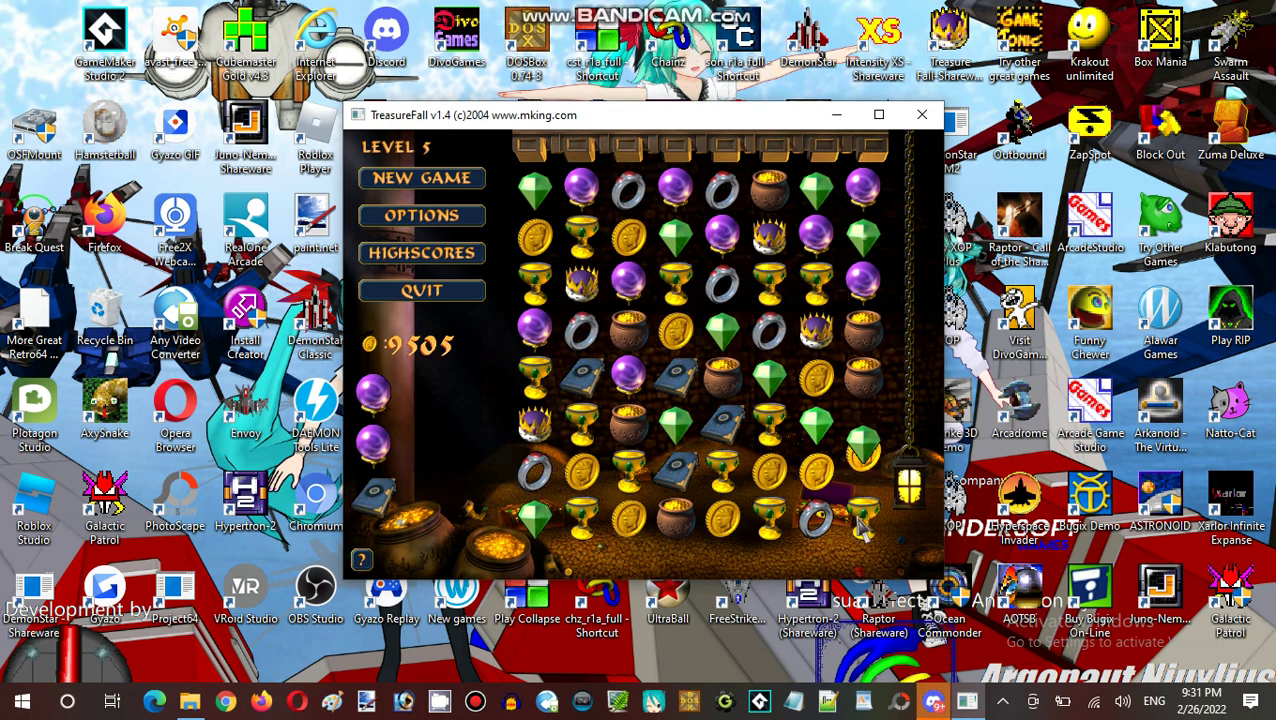
pyautogui.click(862, 470)
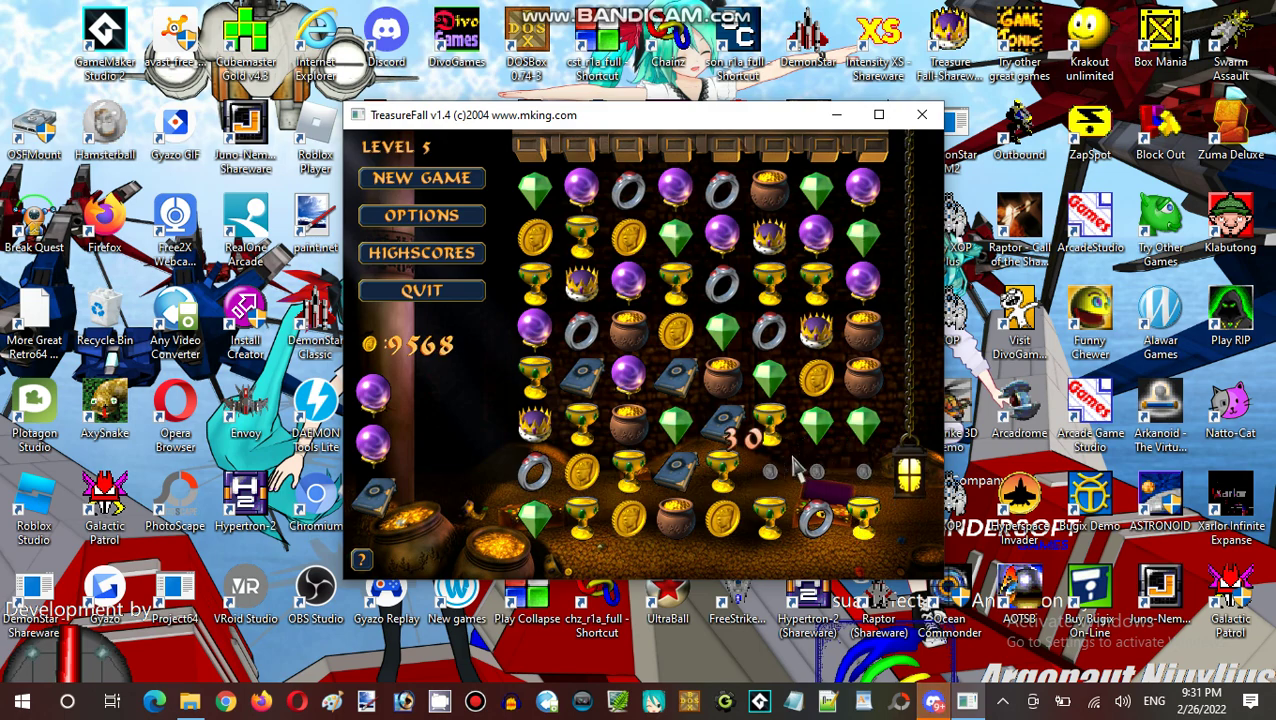
pyautogui.click(730, 428)
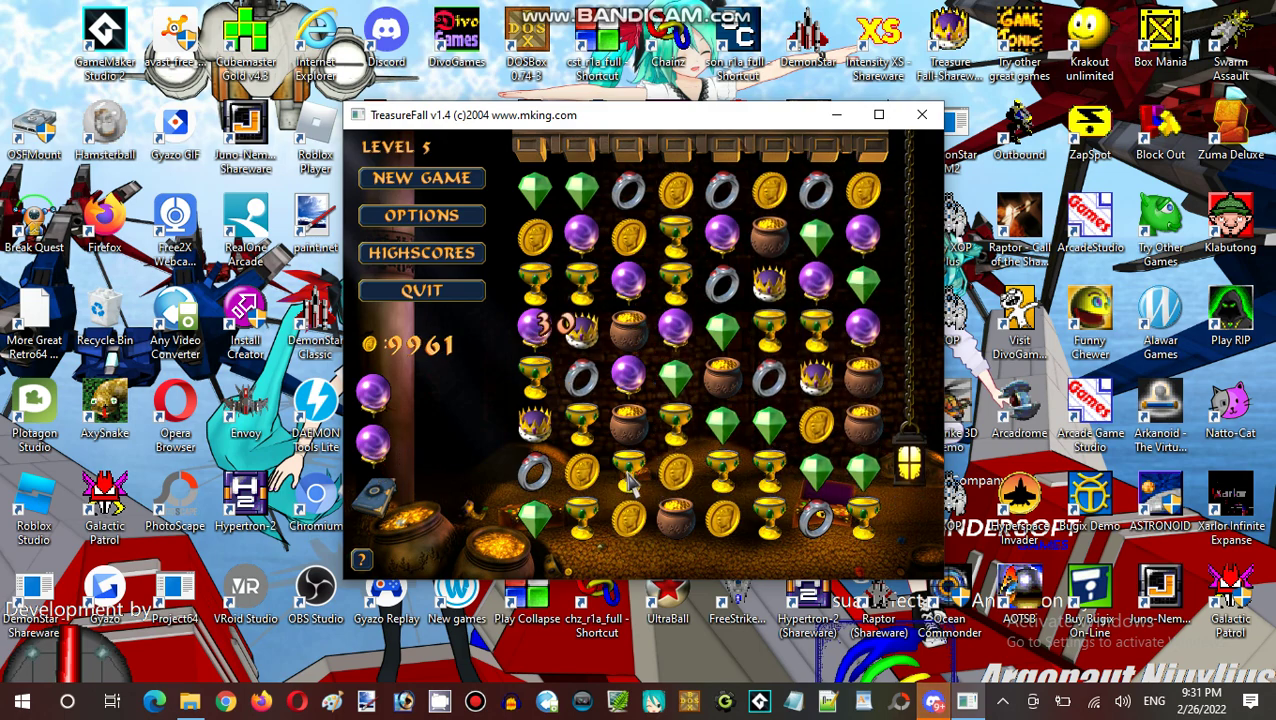
pyautogui.click(672, 470)
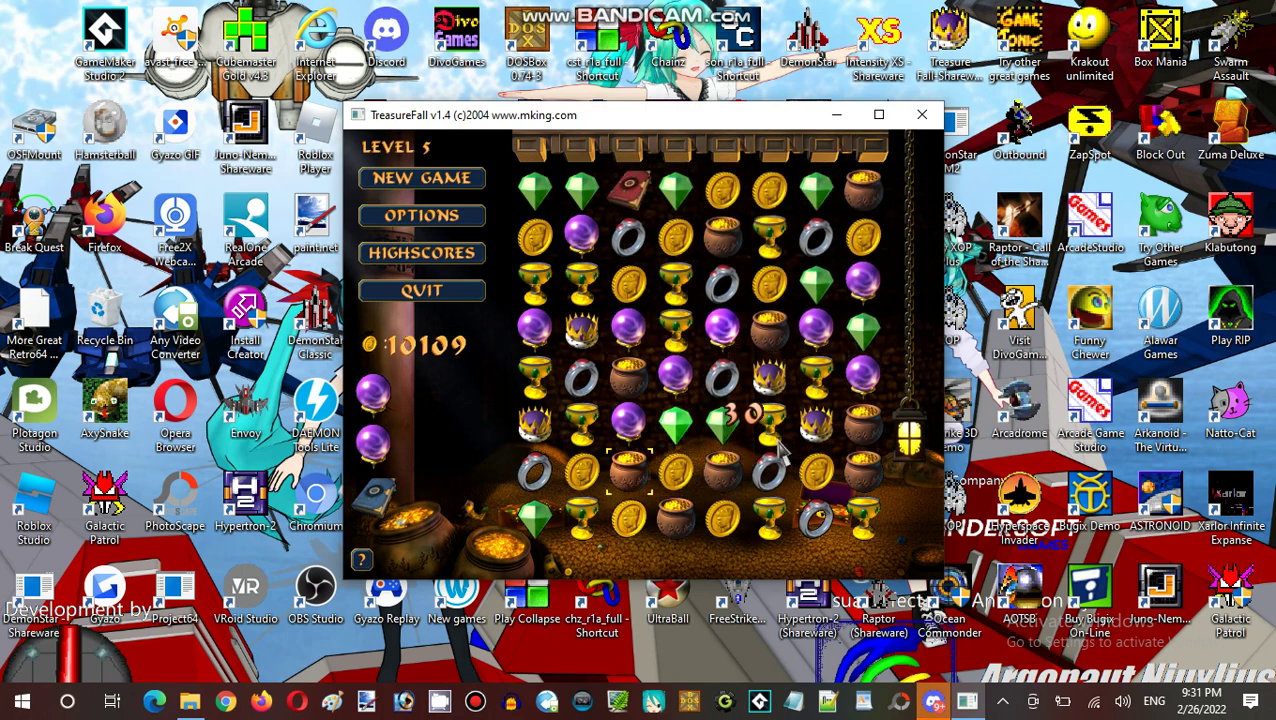
pyautogui.click(676, 468)
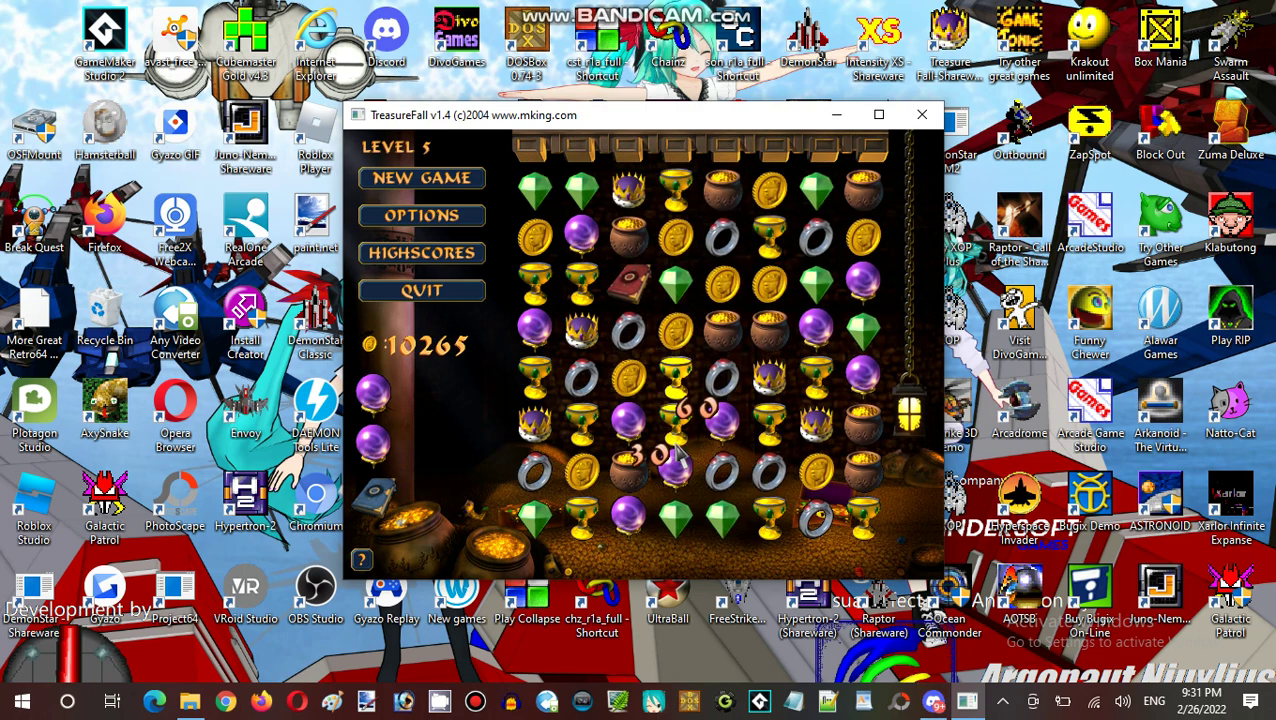
pyautogui.click(678, 455)
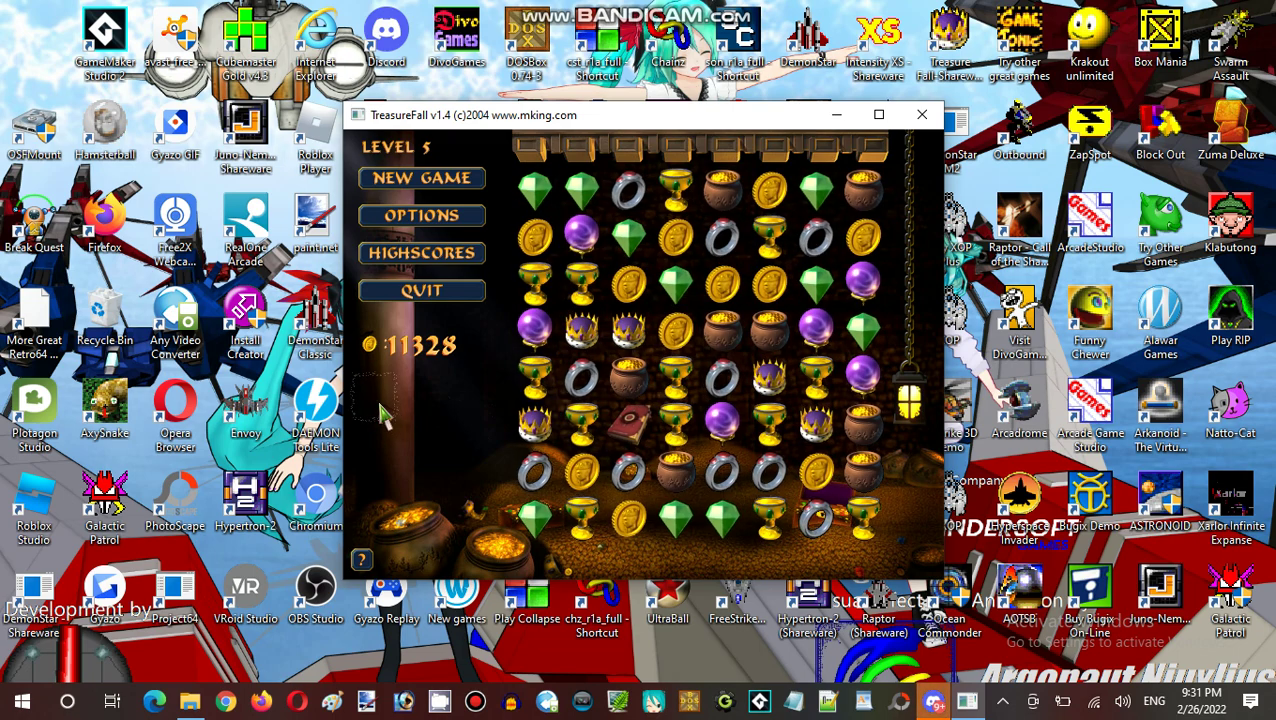
# - Set off a cascade, match goblets, pots and coins, and clear the top rows
pyautogui.click(583, 425)
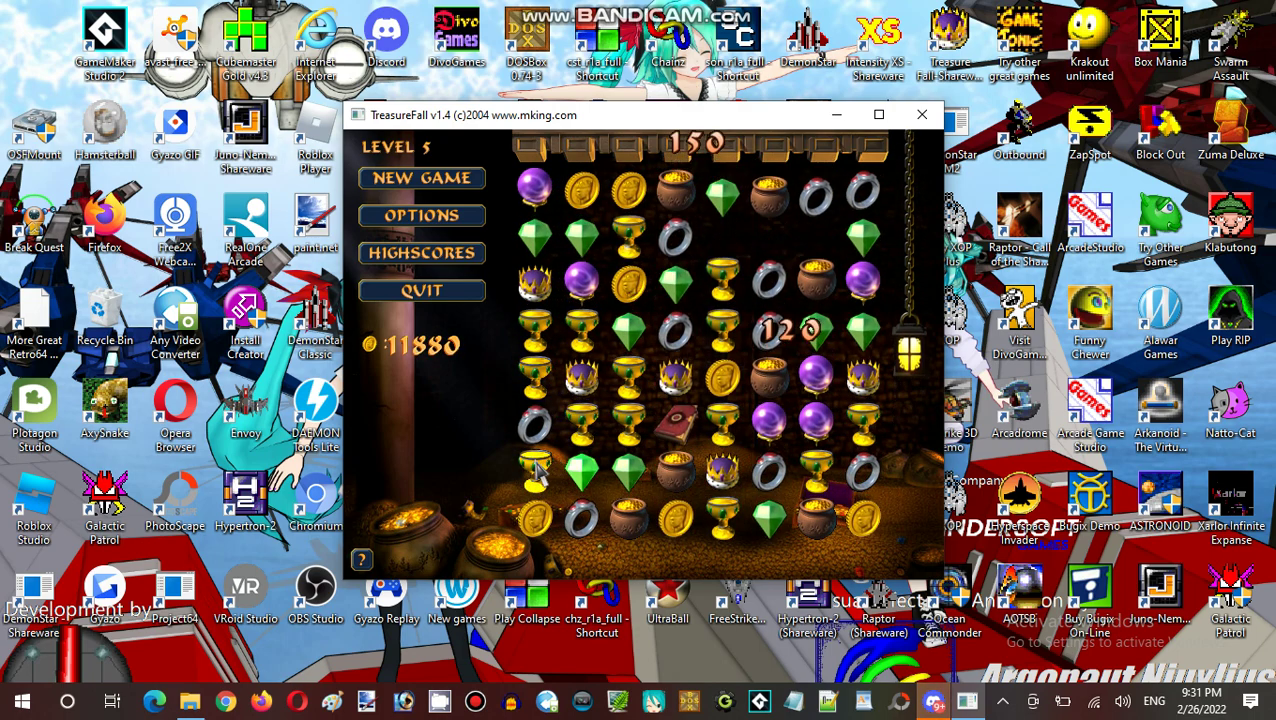
pyautogui.click(606, 420)
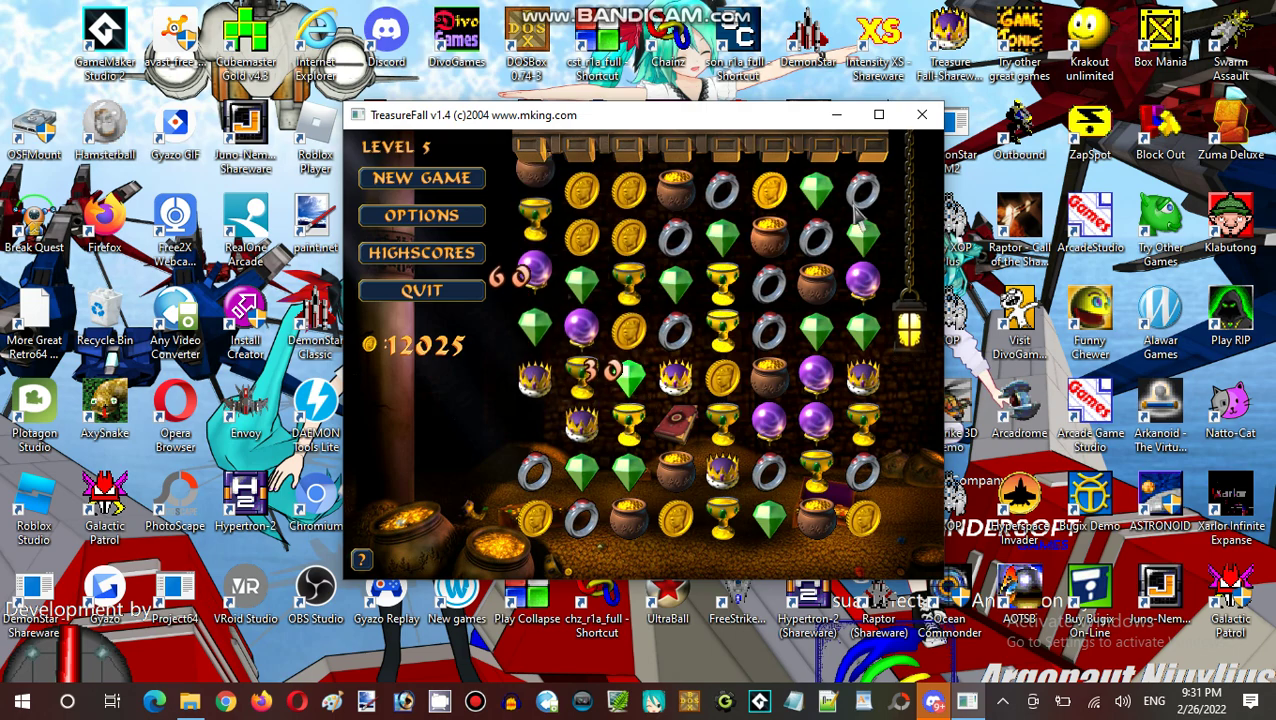
pyautogui.click(770, 238)
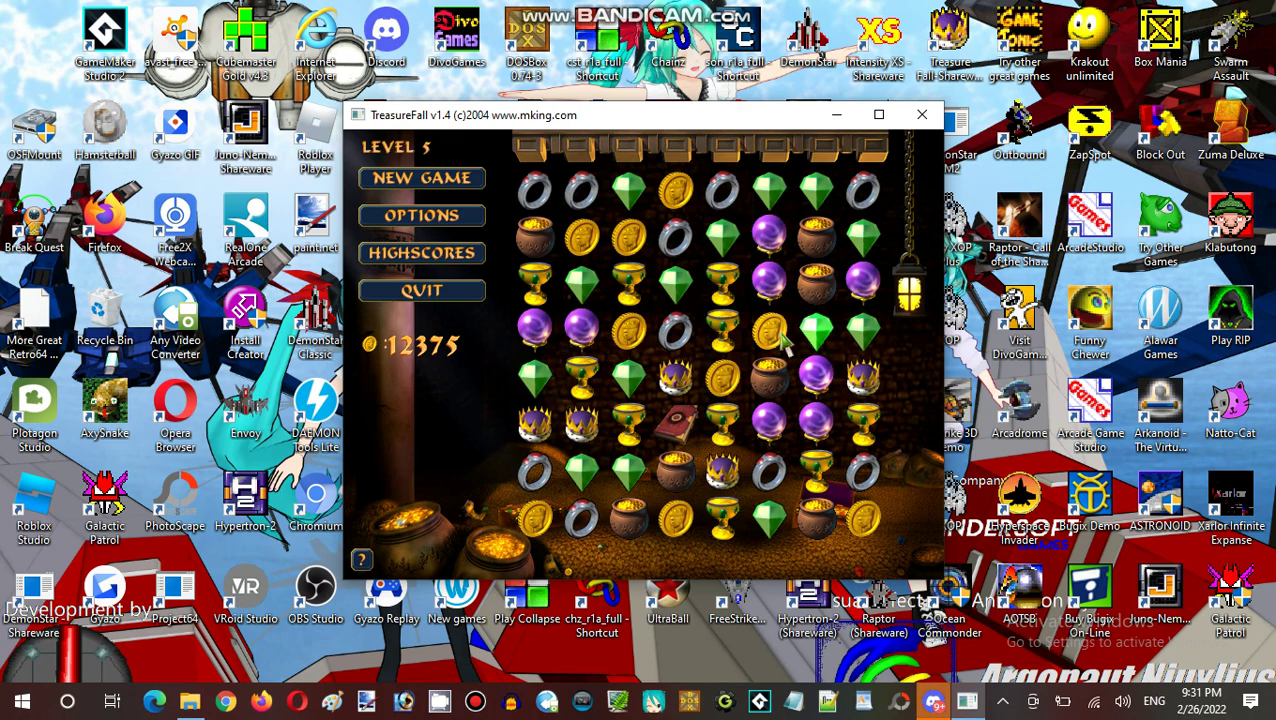
pyautogui.click(725, 385)
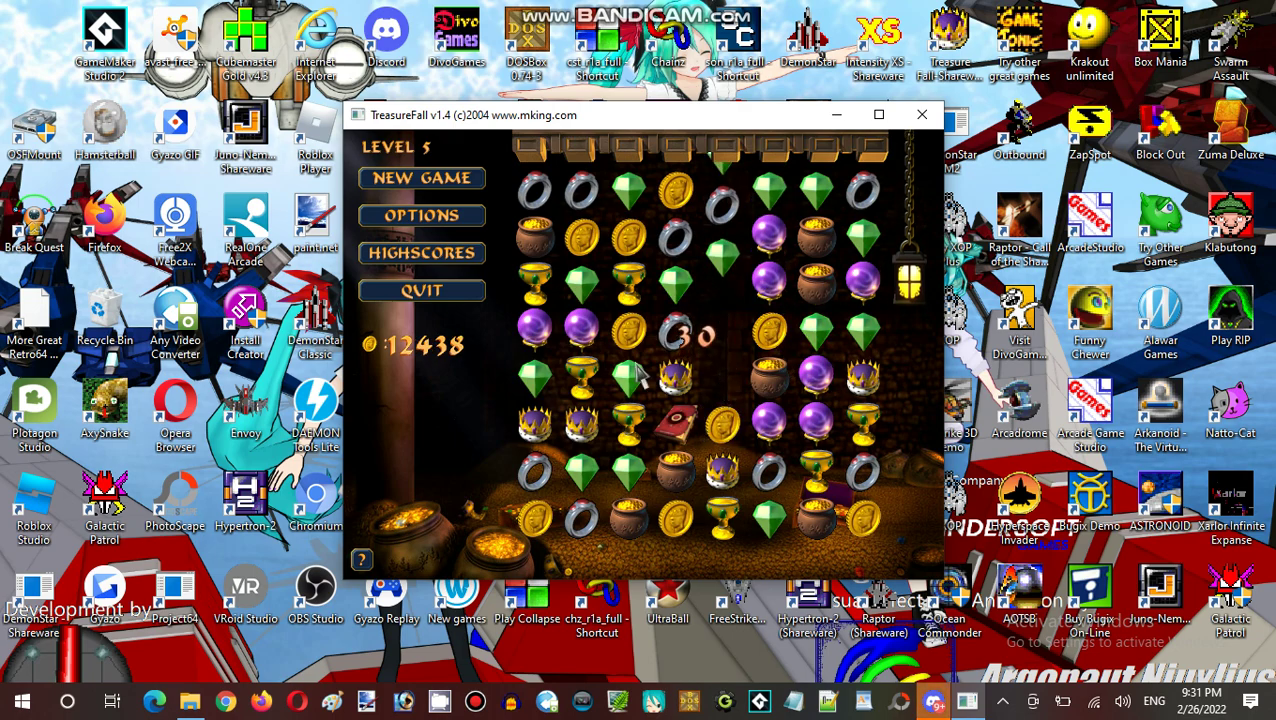
pyautogui.click(630, 275)
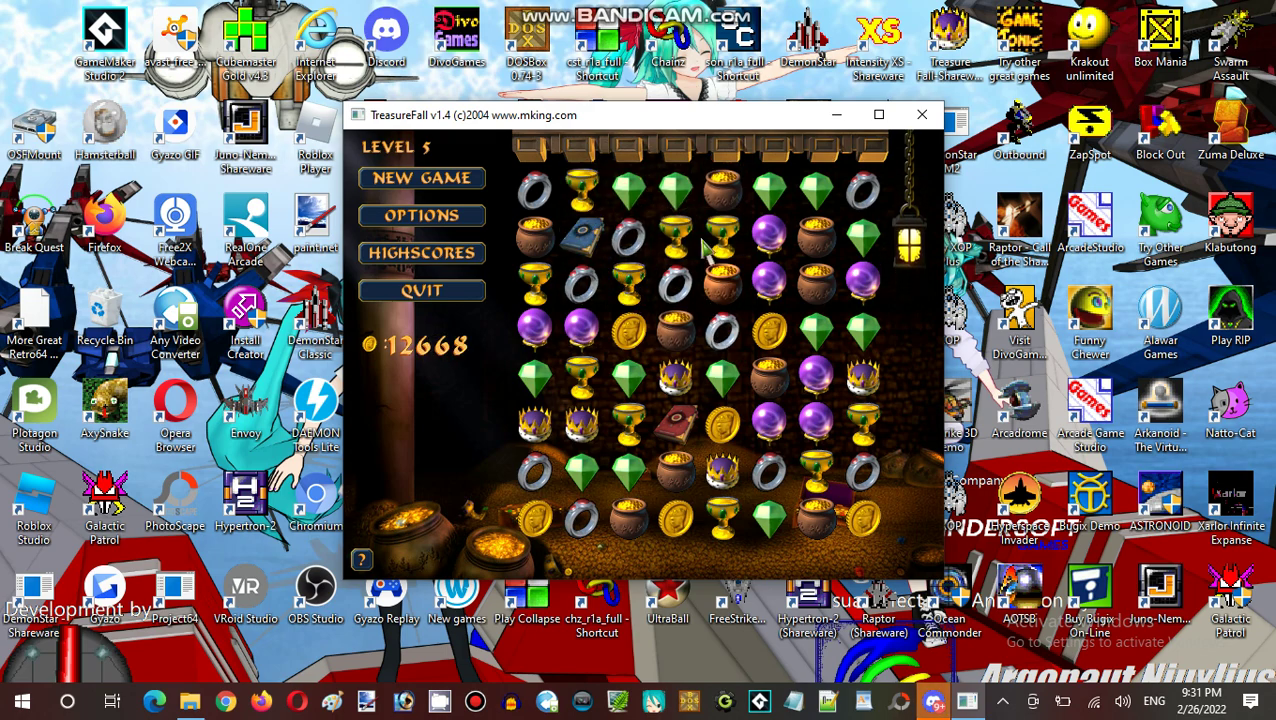
pyautogui.click(630, 240)
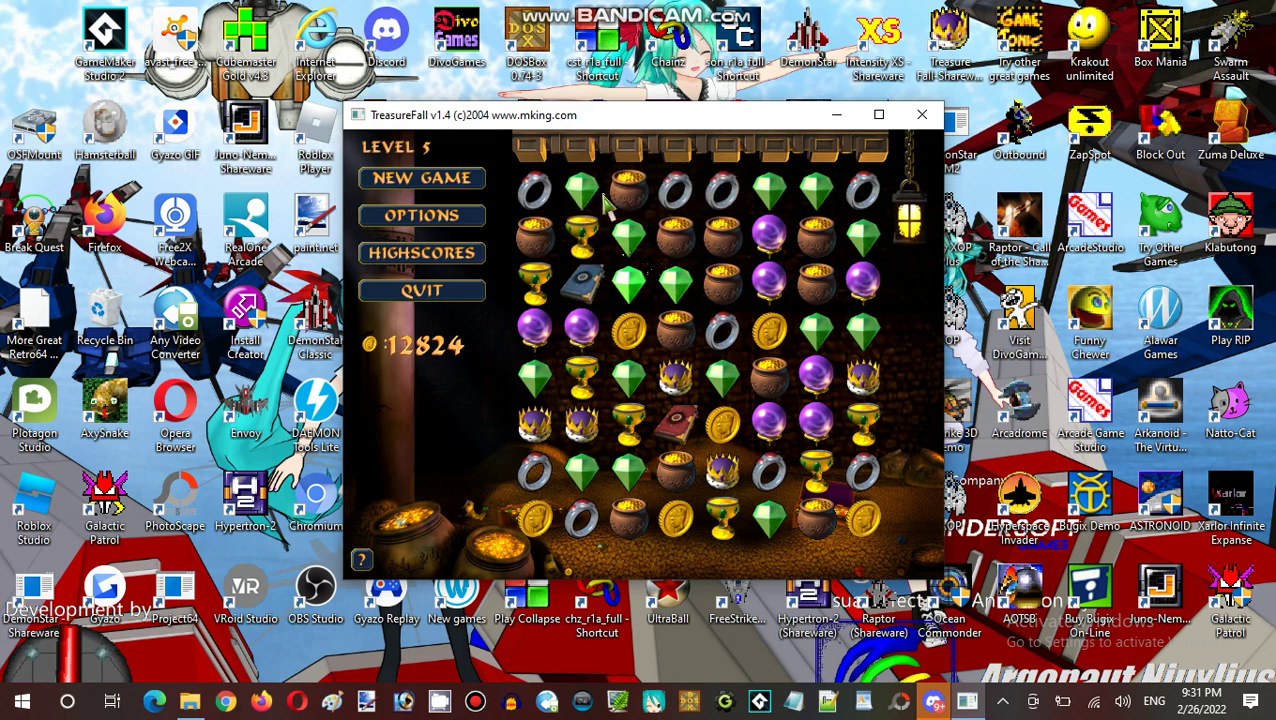
pyautogui.click(583, 190)
pyautogui.click(700, 285)
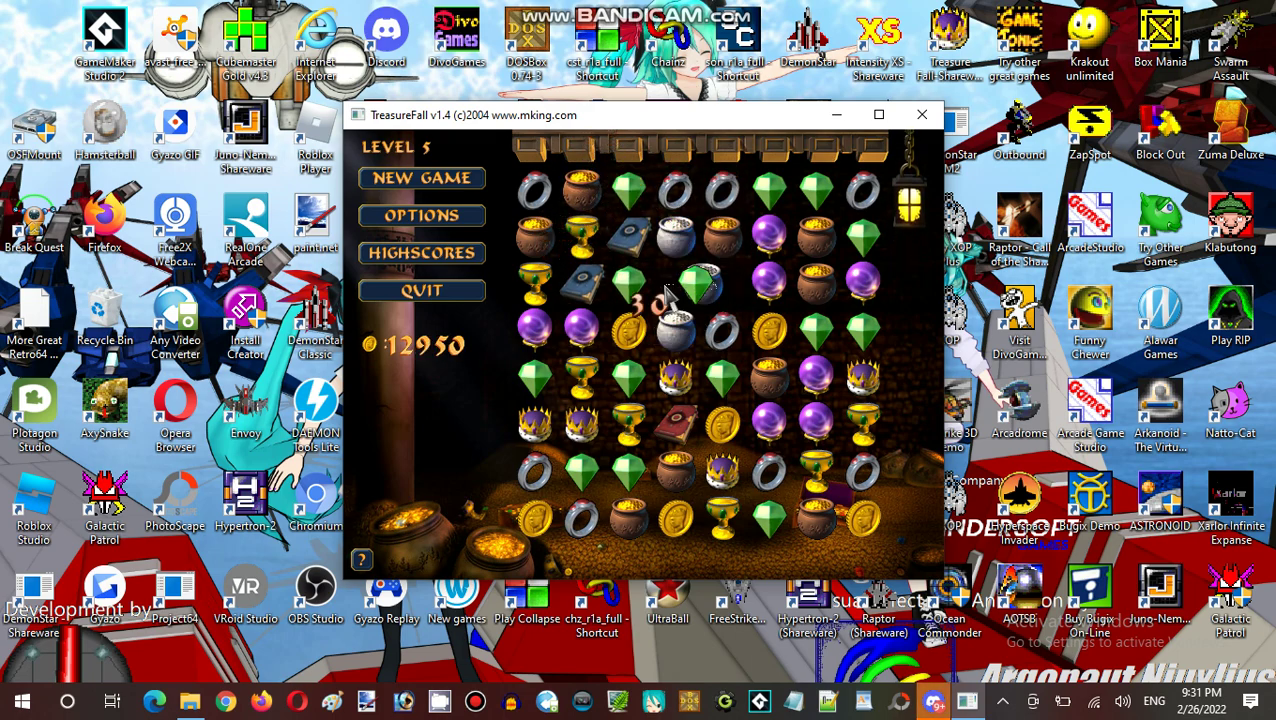
pyautogui.click(855, 210)
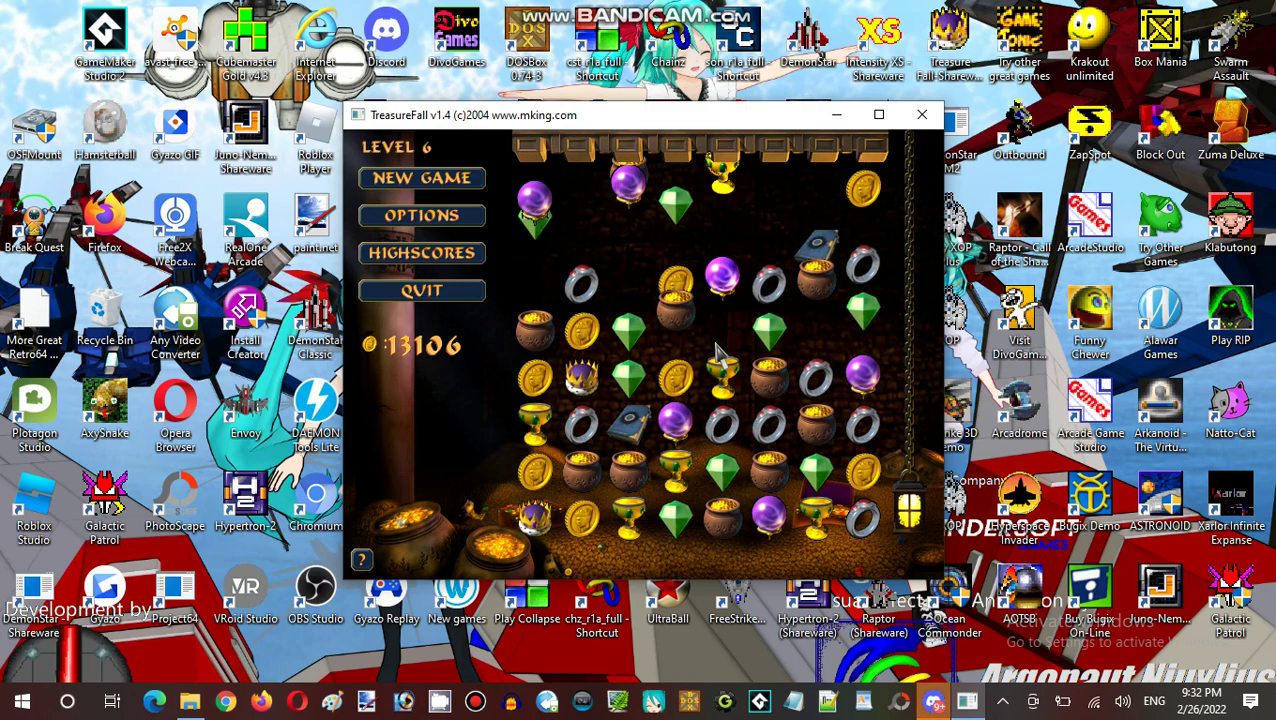
# - Clear rows and columns using coins, green gems and purple orbs on the level 6 board
pyautogui.moveTo(688, 402); pyautogui.dragTo(675, 330)
pyautogui.moveTo(815, 425); pyautogui.dragTo(815, 465)
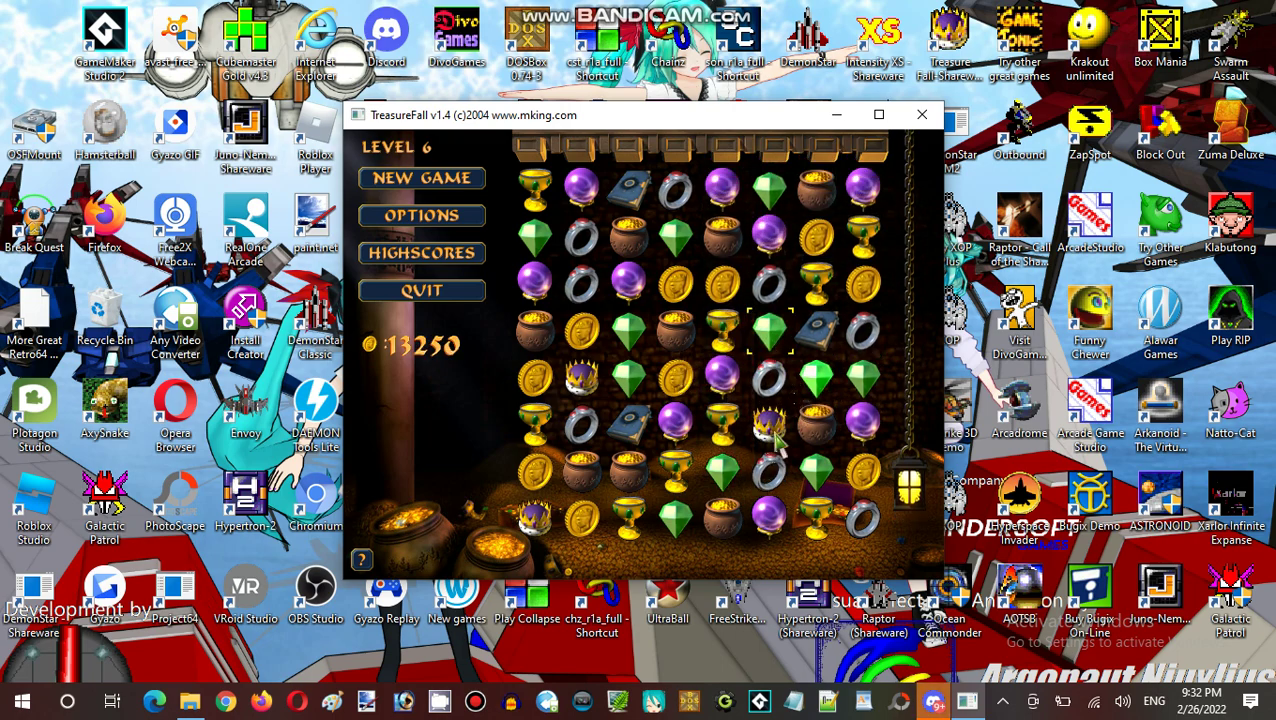
pyautogui.moveTo(768, 332); pyautogui.dragTo(768, 380)
pyautogui.moveTo(722, 288); pyautogui.dragTo(770, 288)
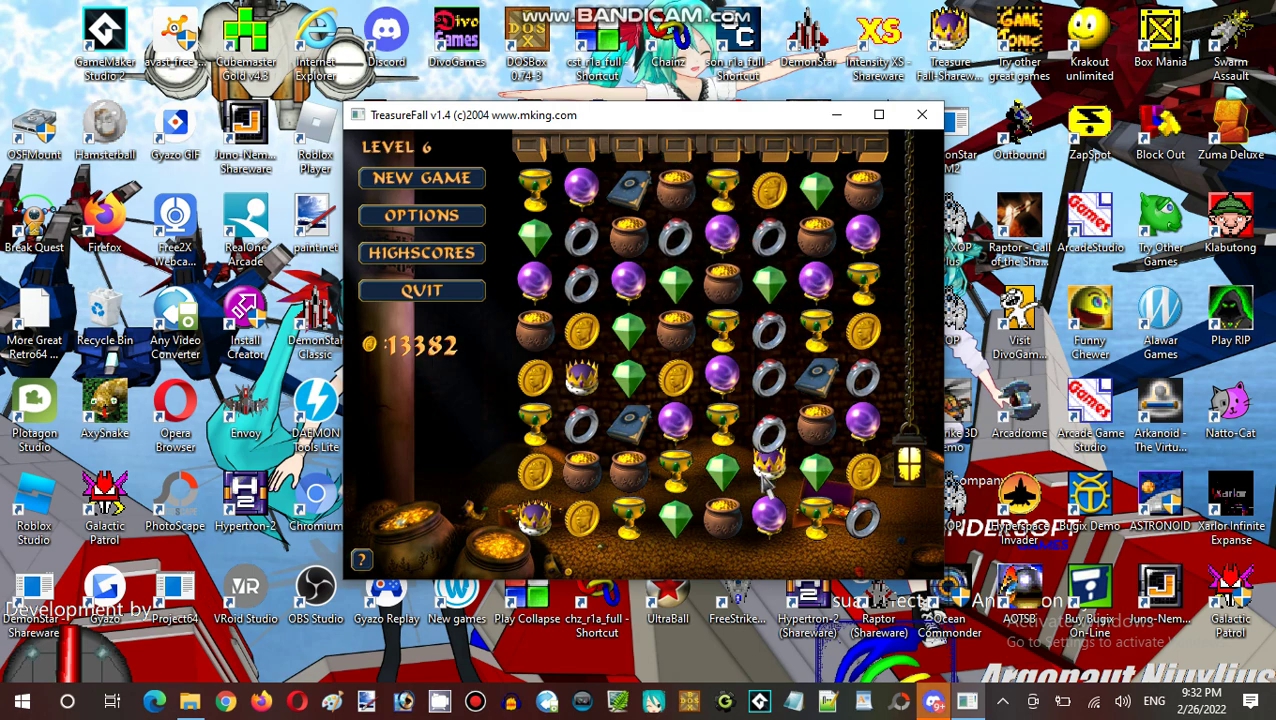
pyautogui.moveTo(762, 470); pyautogui.dragTo(768, 430)
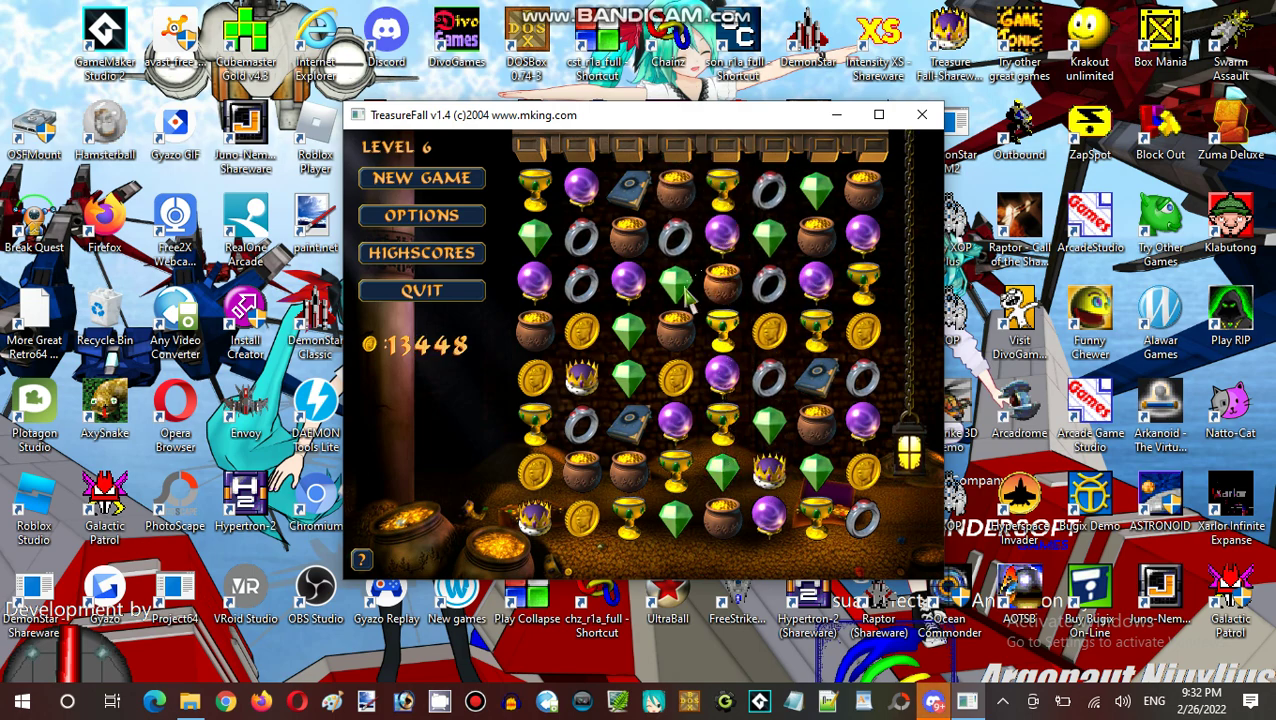
pyautogui.moveTo(678, 286); pyautogui.dragTo(630, 286)
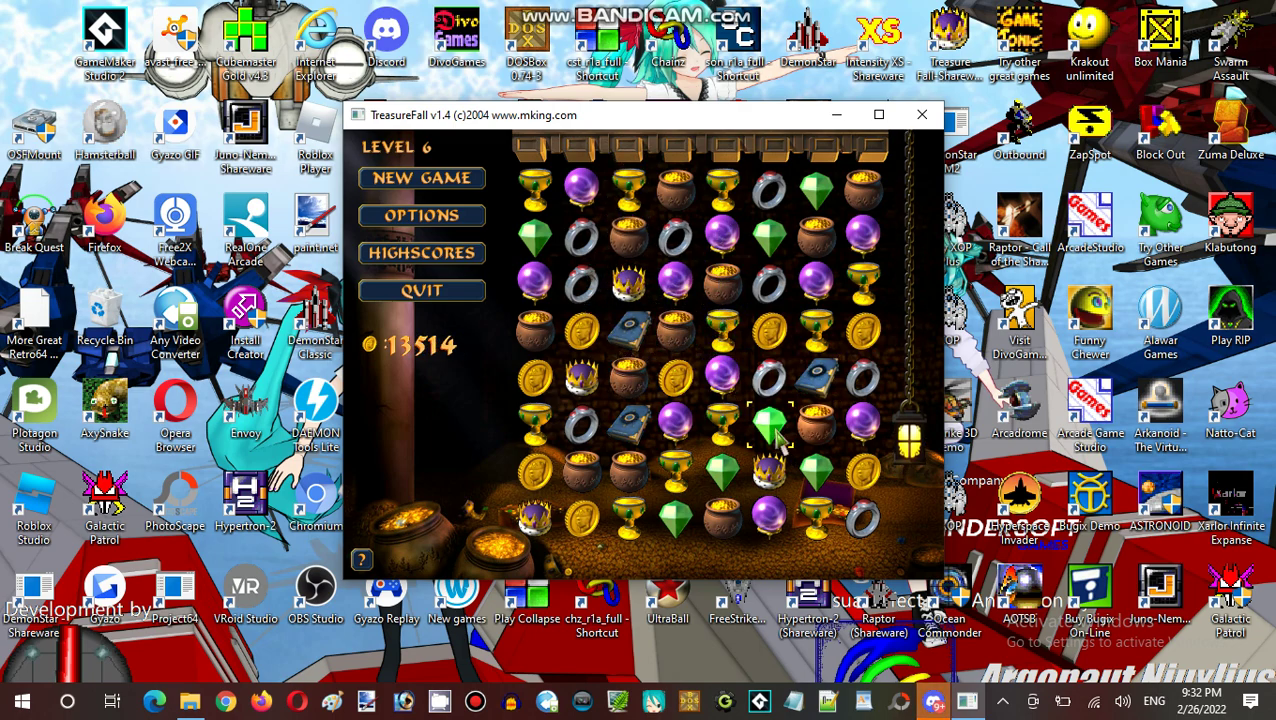
pyautogui.moveTo(768, 425); pyautogui.dragTo(768, 470)
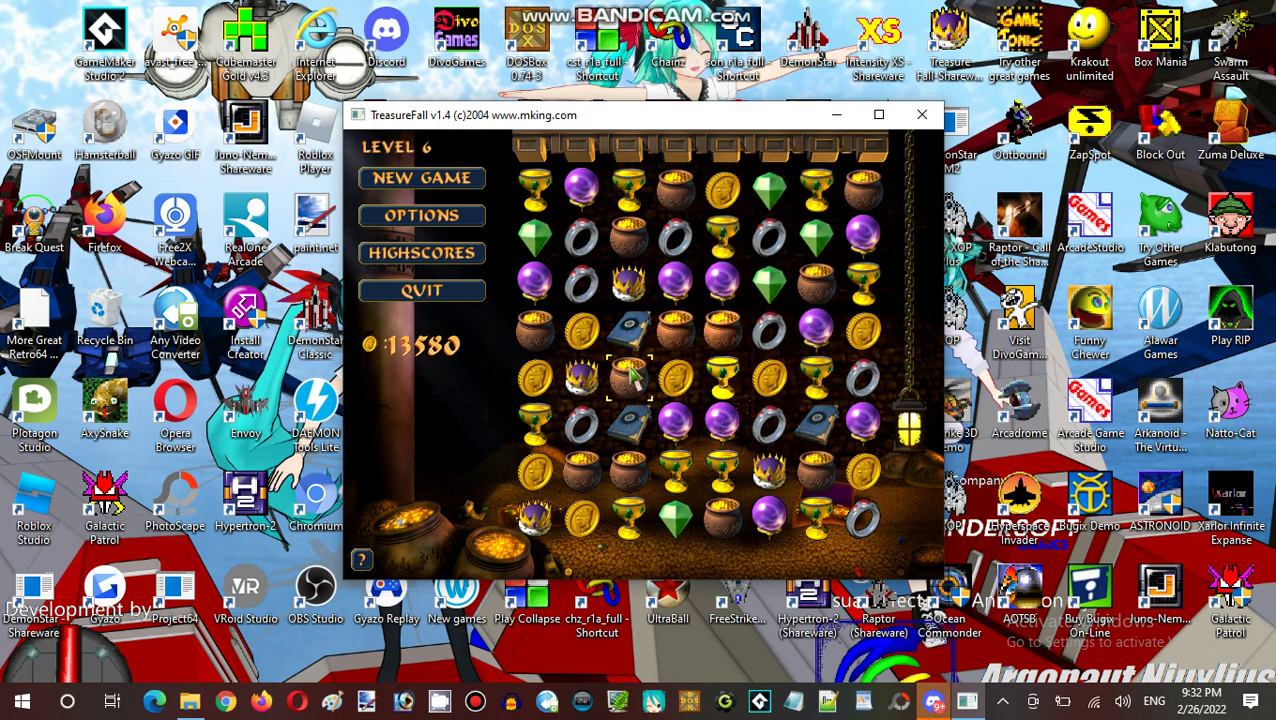
pyautogui.moveTo(630, 378); pyautogui.dragTo(630, 330)
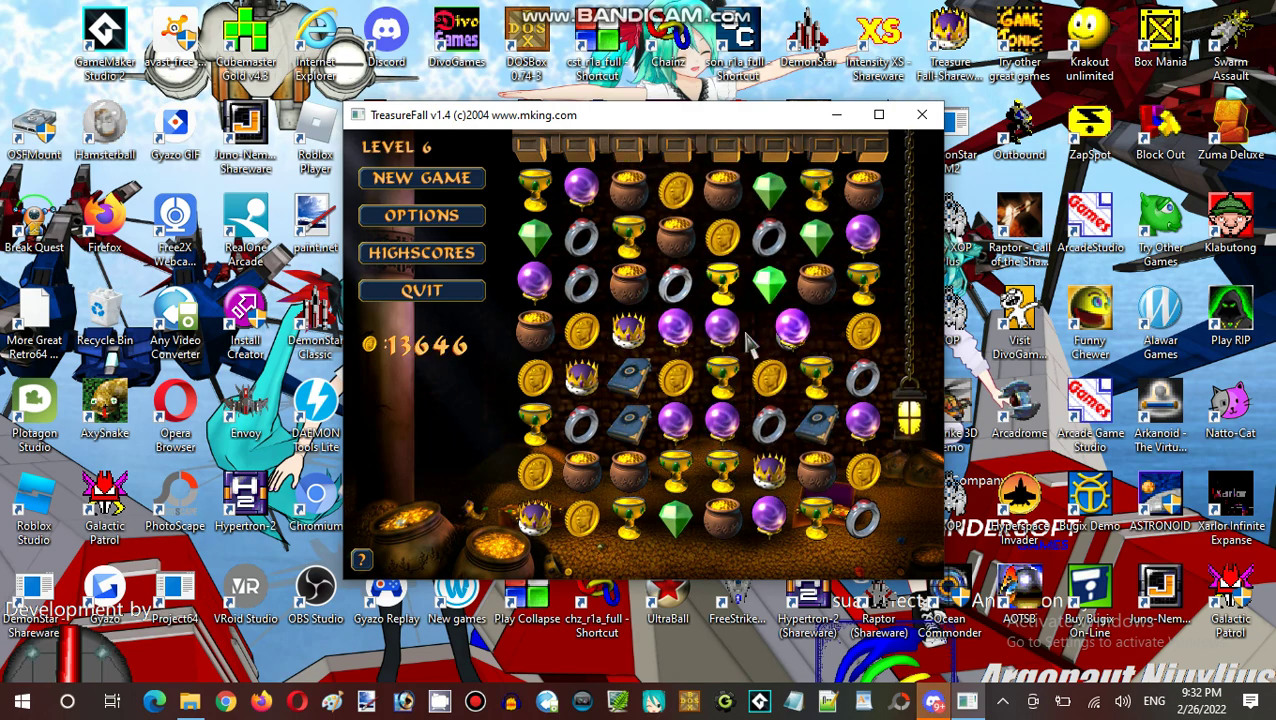
pyautogui.moveTo(768, 287); pyautogui.dragTo(768, 330)
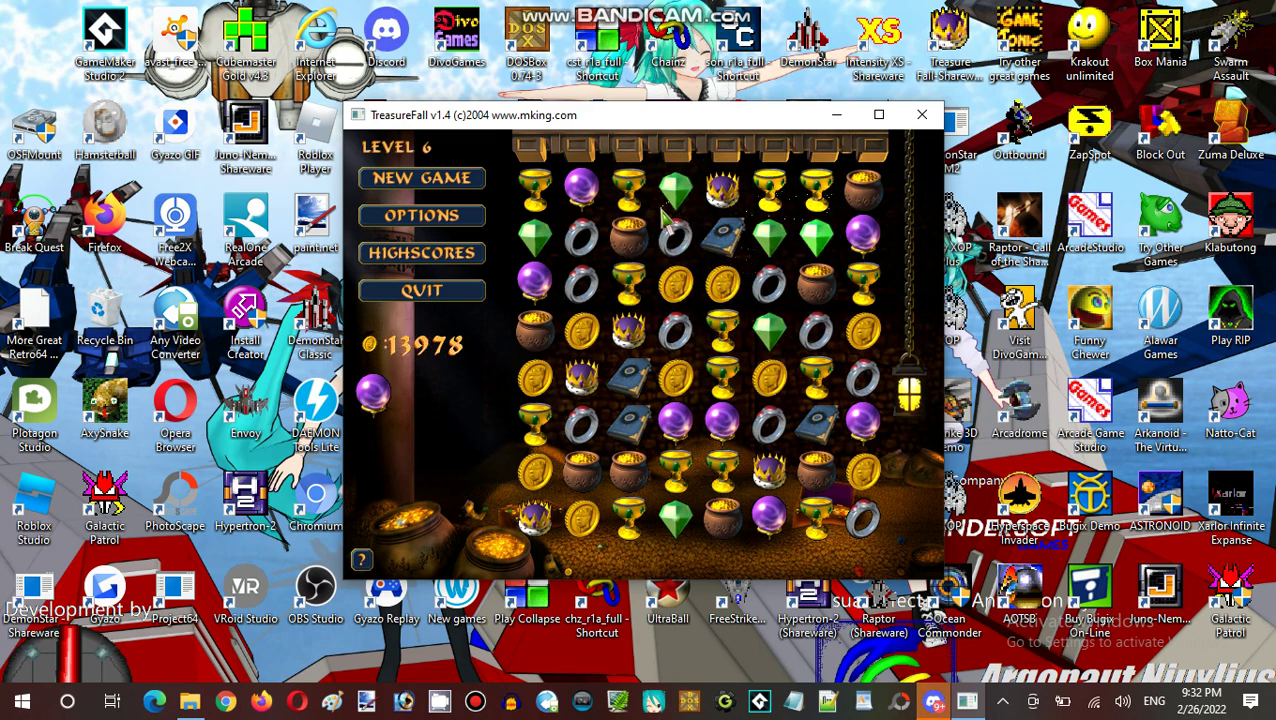
pyautogui.click(675, 378)
pyautogui.click(721, 451)
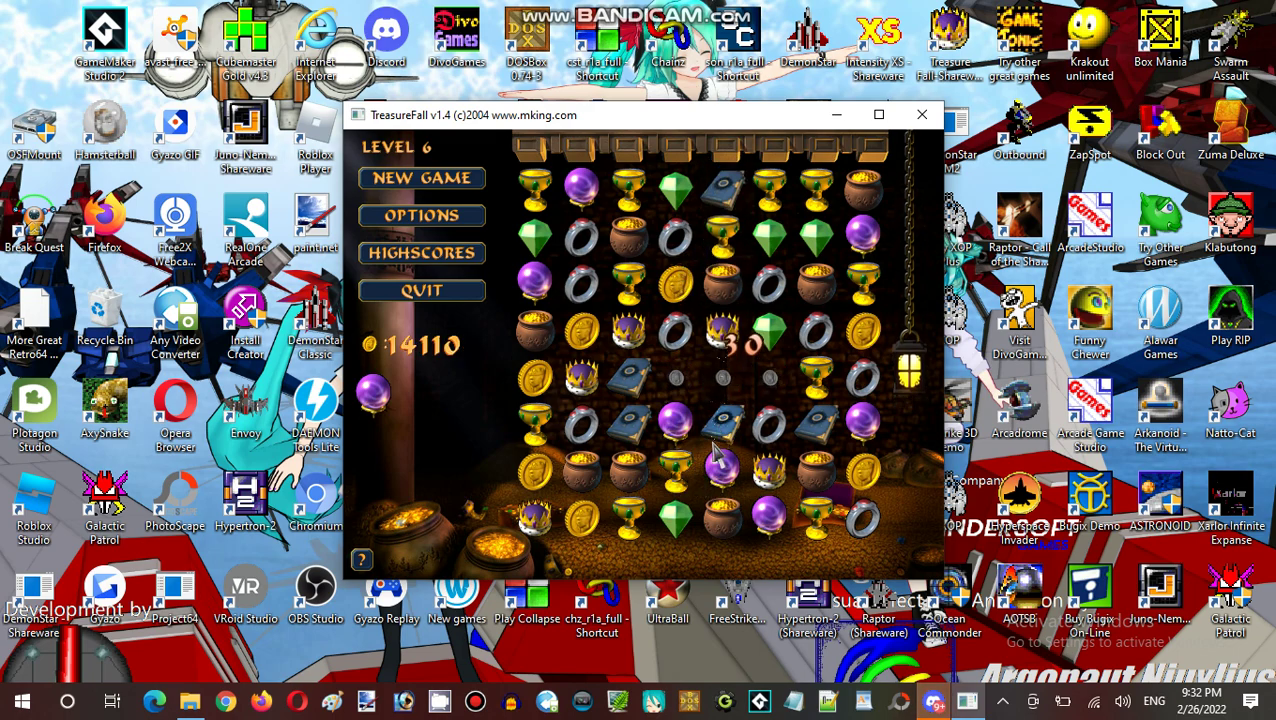
# - Match three rings and clear matches in the top rows and right columns
pyautogui.click(680, 425)
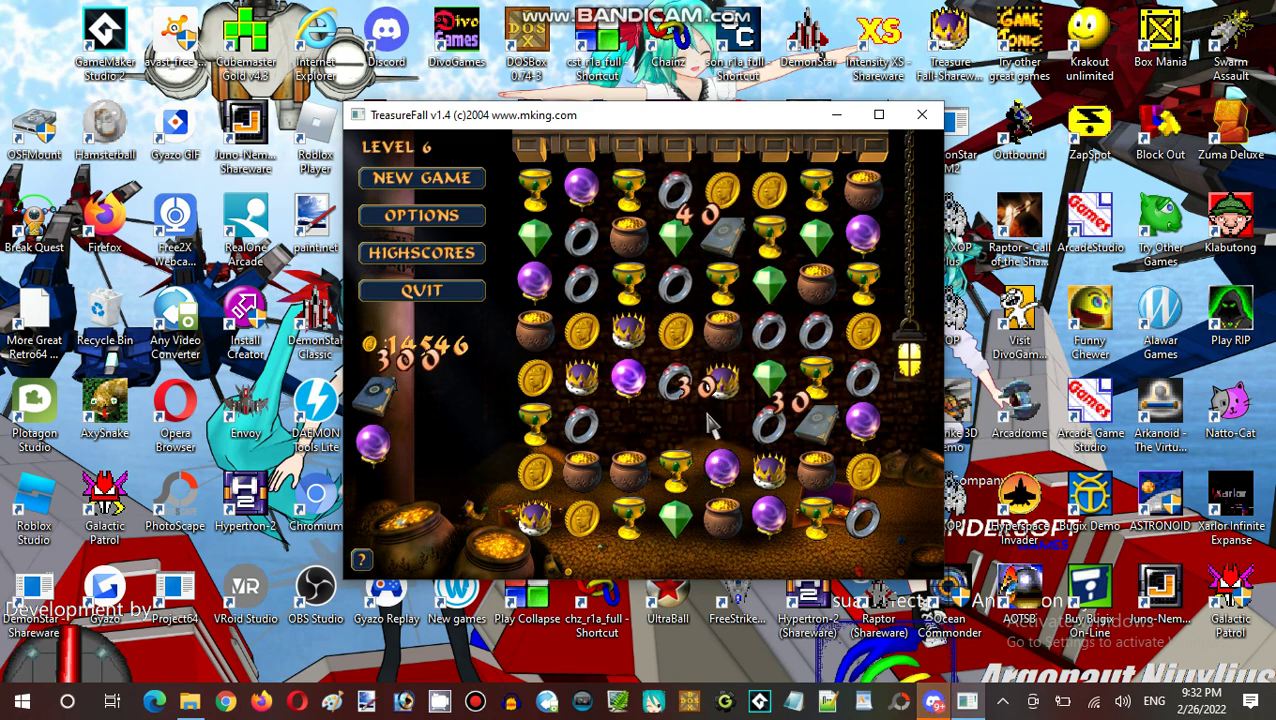
pyautogui.click(790, 378)
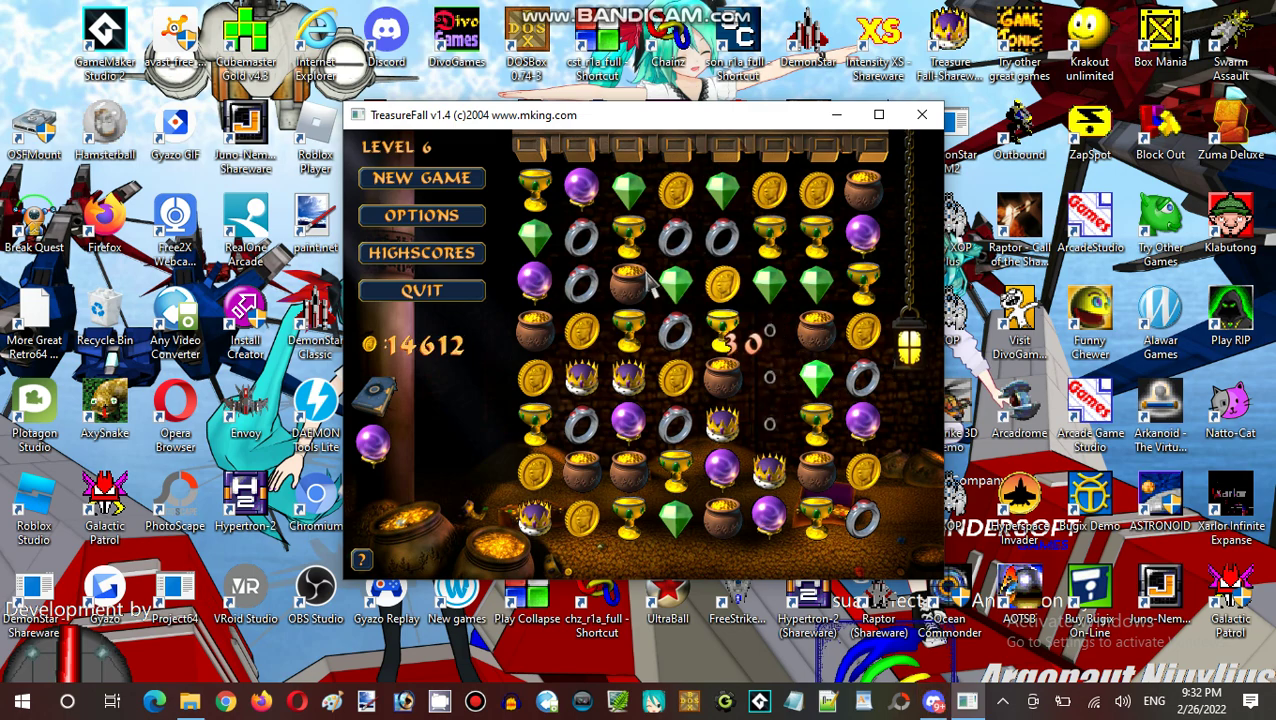
pyautogui.click(645, 247)
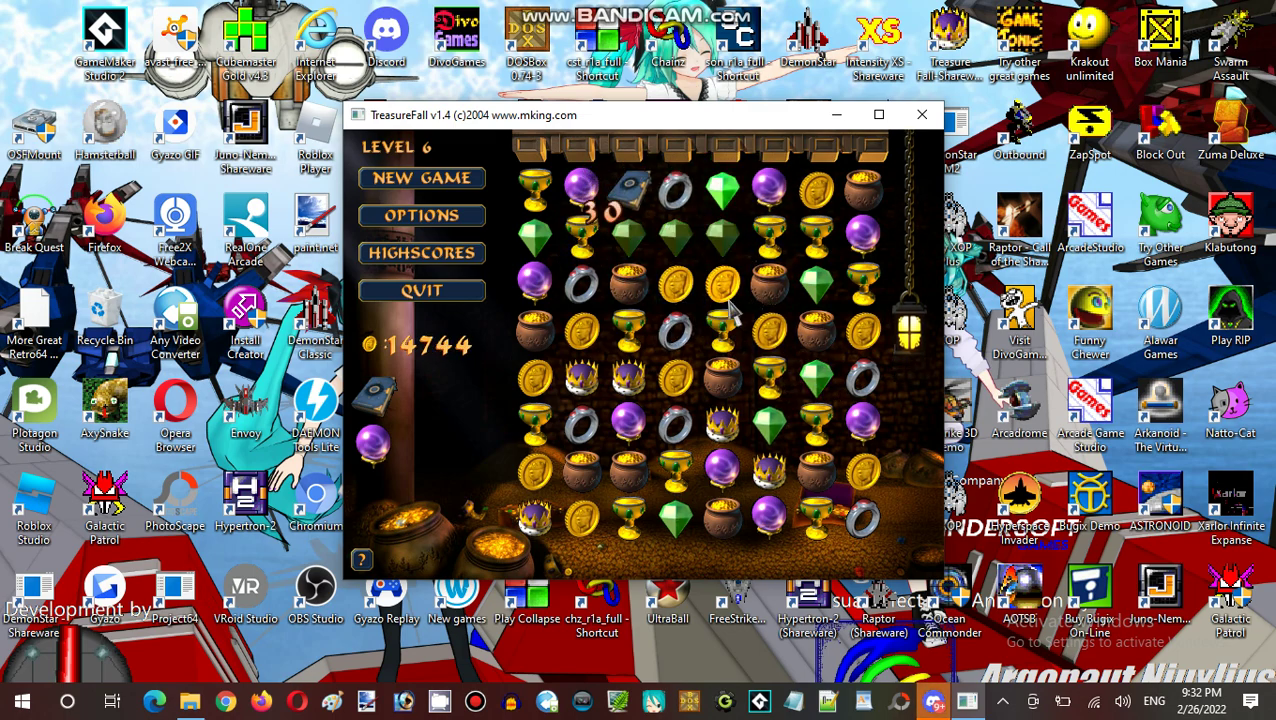
pyautogui.click(733, 313)
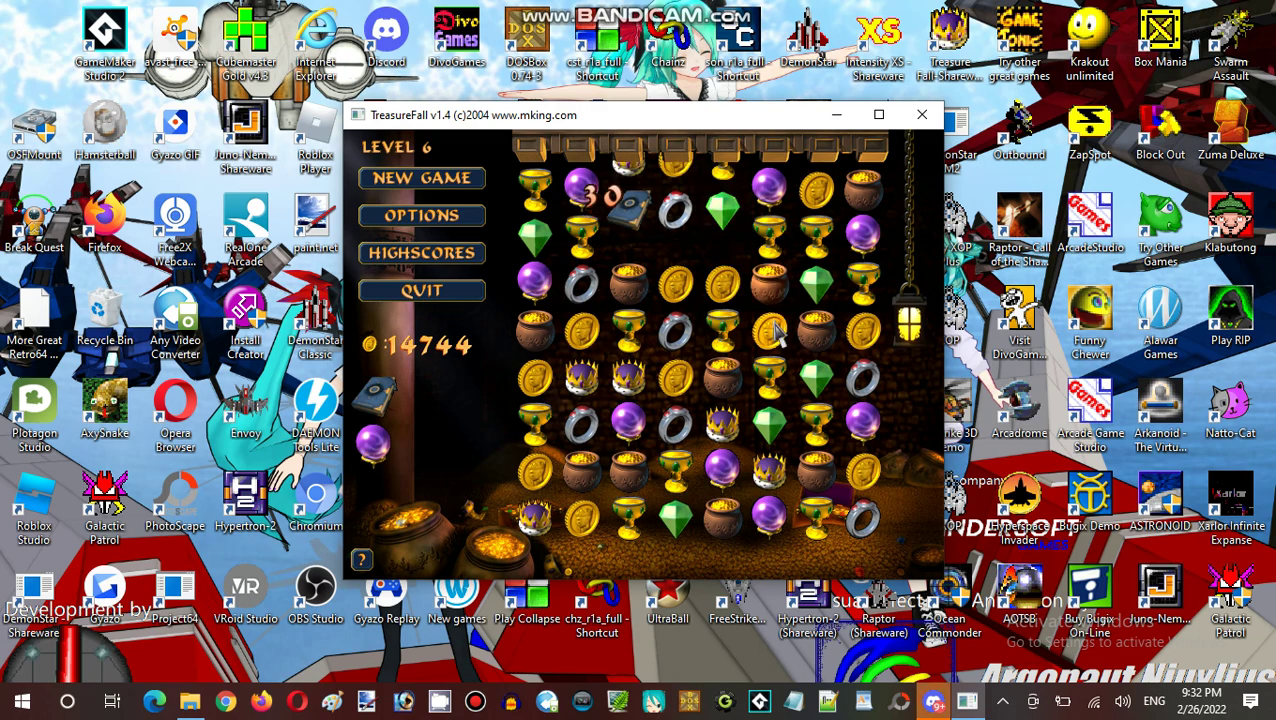
pyautogui.click(818, 236)
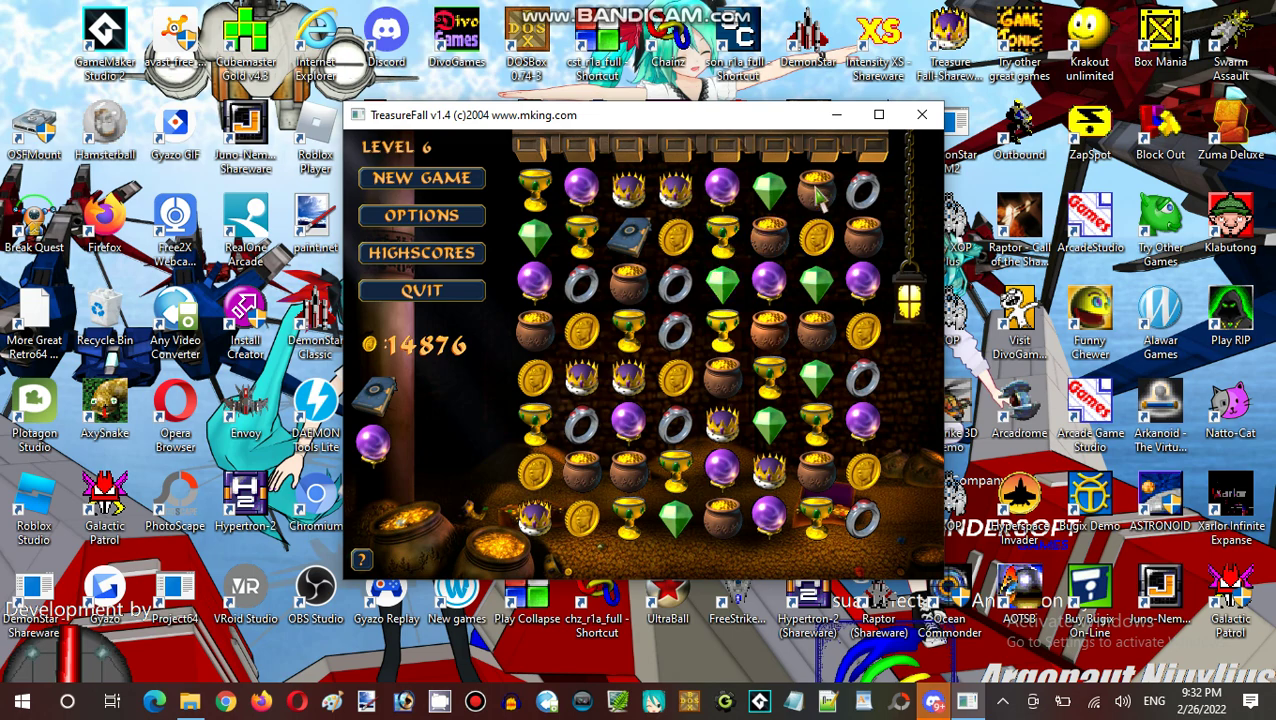
pyautogui.click(820, 195)
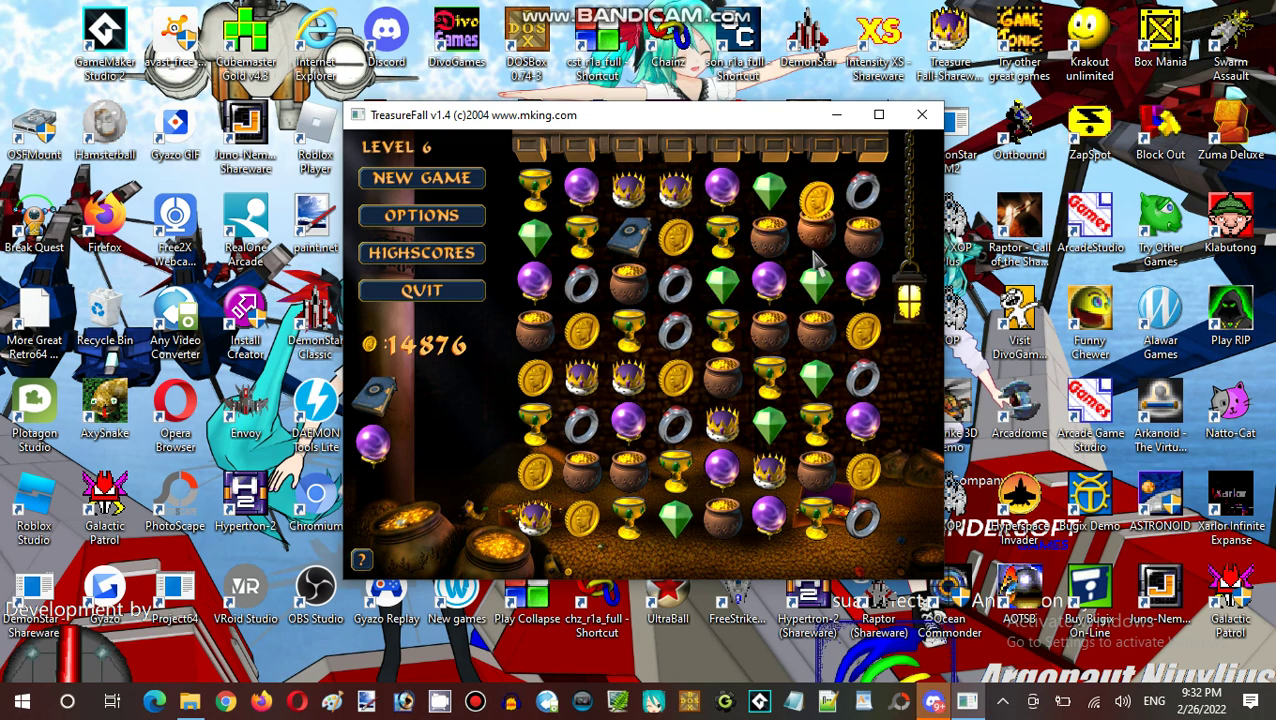
pyautogui.click(676, 385)
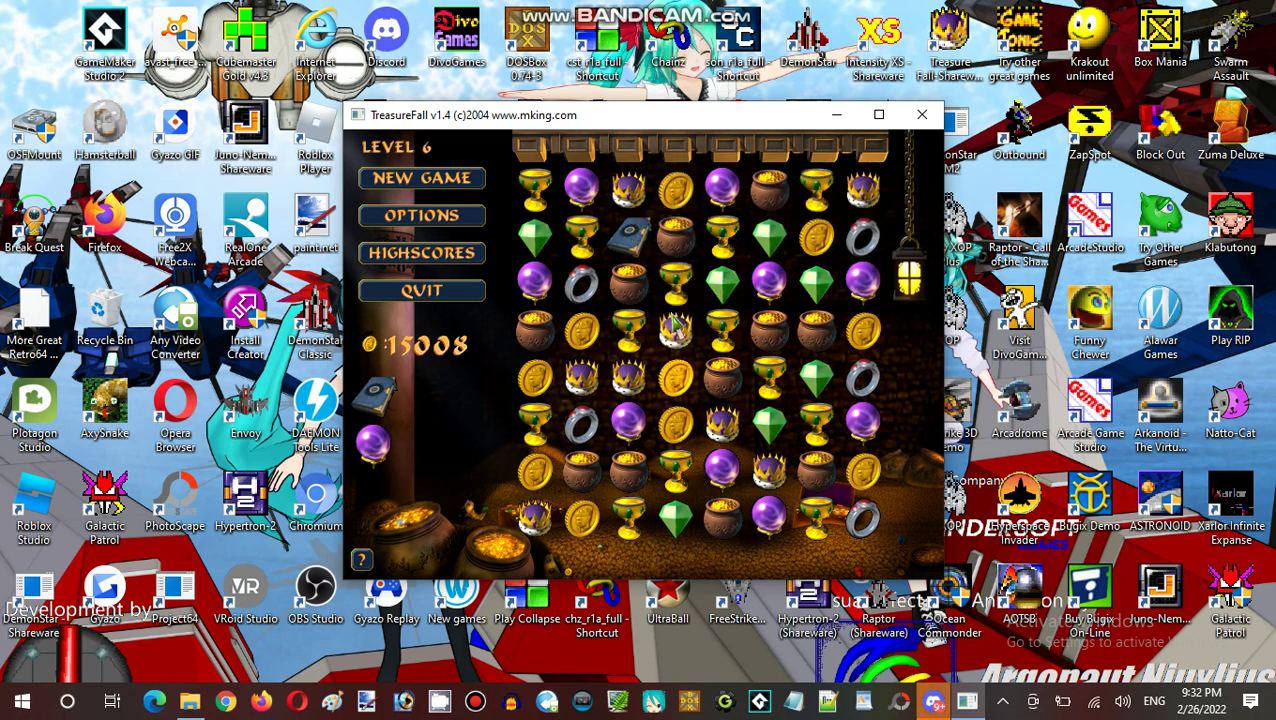
# - Clear crowns, books, rings and goblets, place the held book, and make the final gem match
pyautogui.click(676, 382)
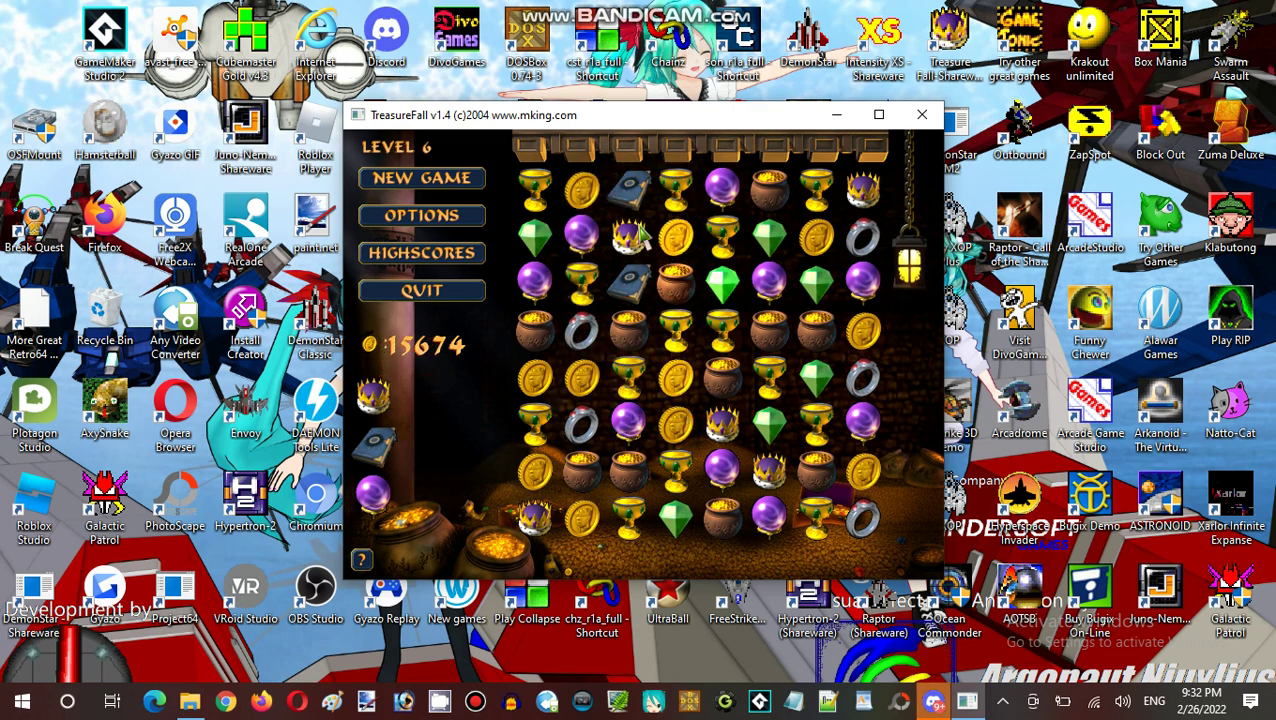
pyautogui.click(628, 240)
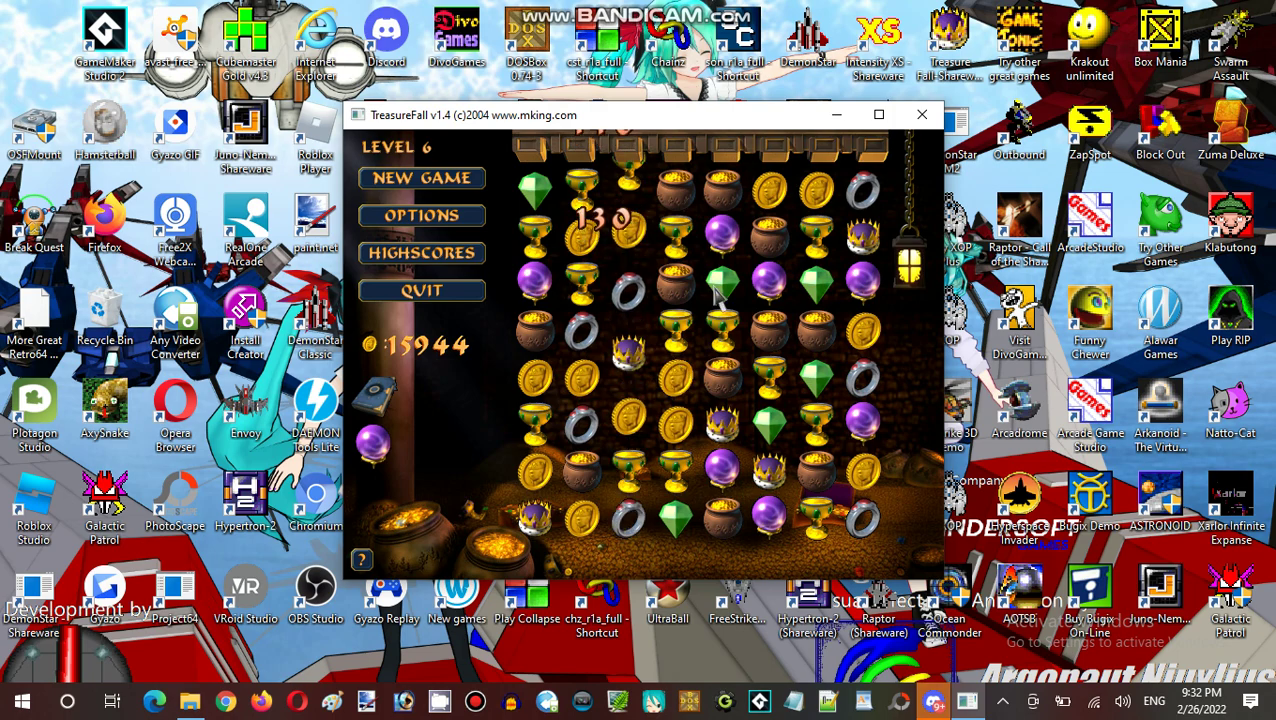
pyautogui.click(628, 380)
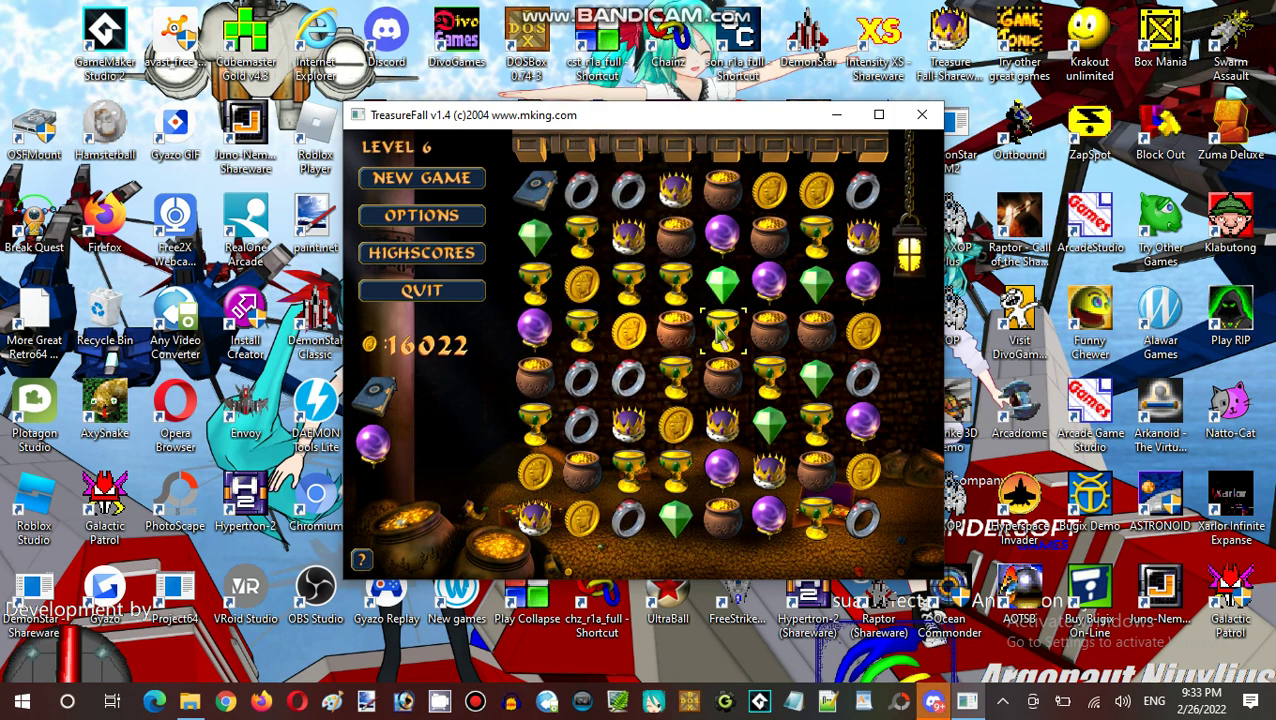
pyautogui.click(628, 330)
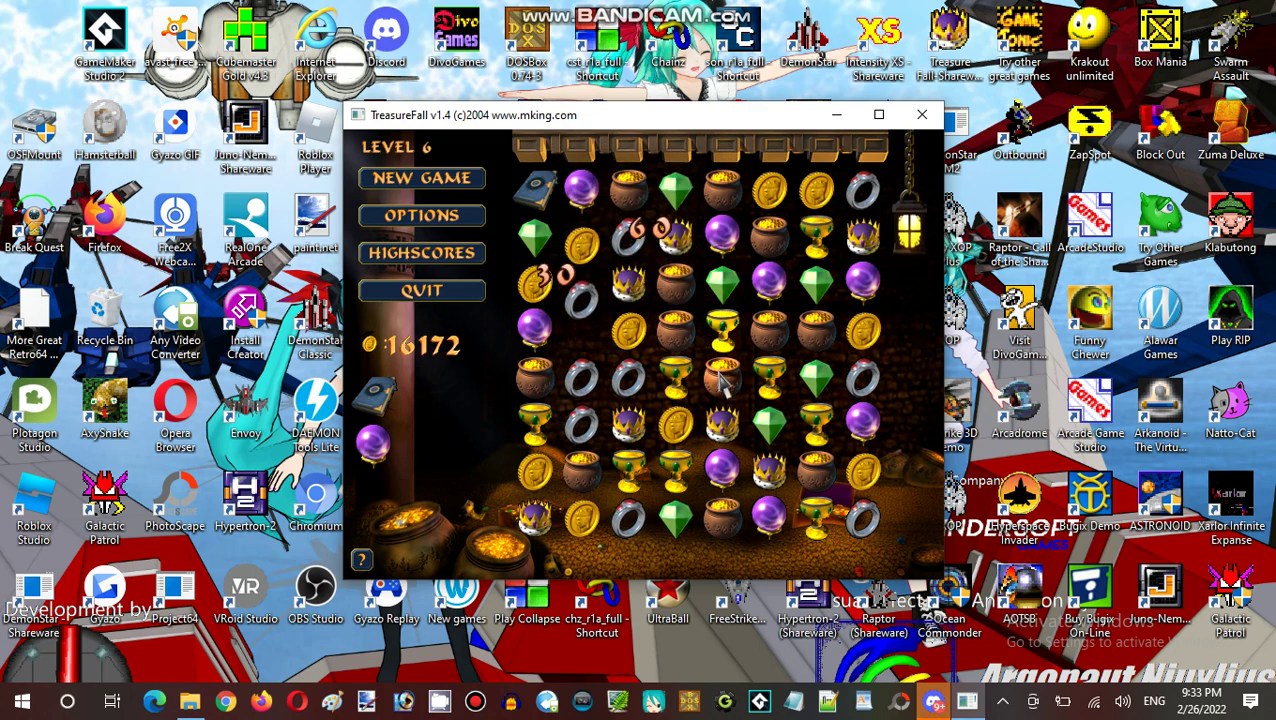
pyautogui.click(722, 335)
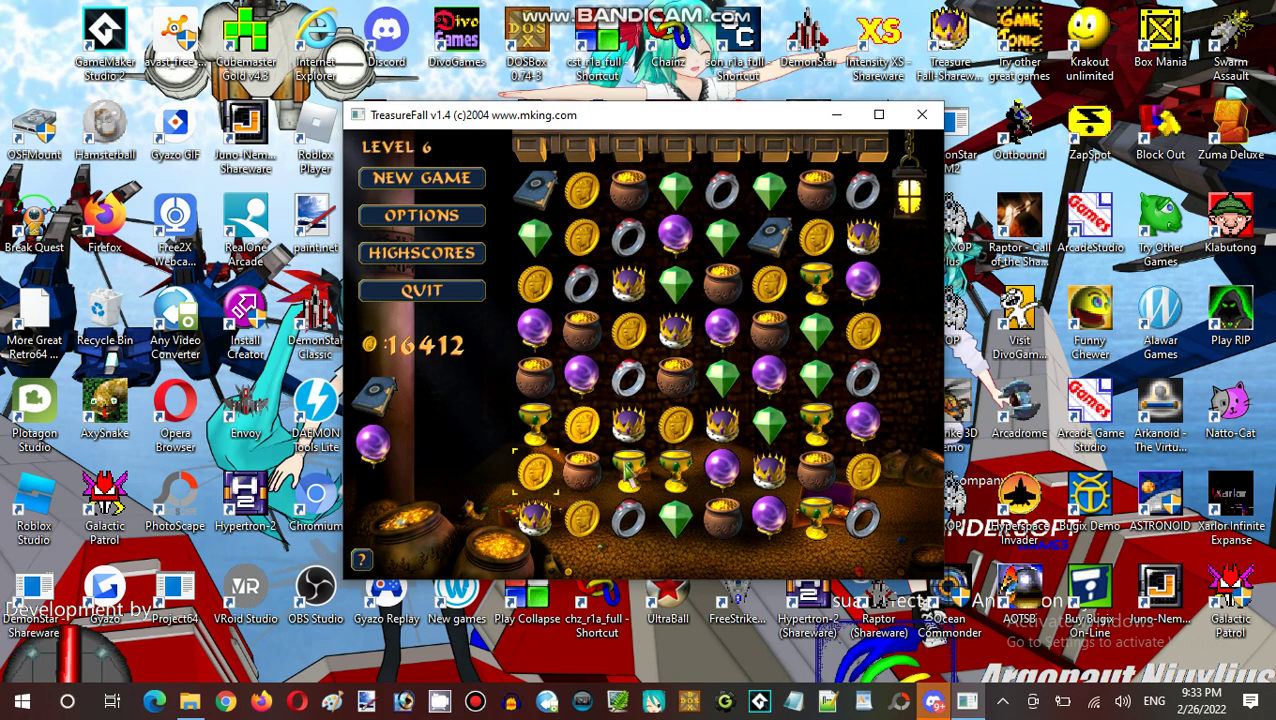
pyautogui.click(536, 470)
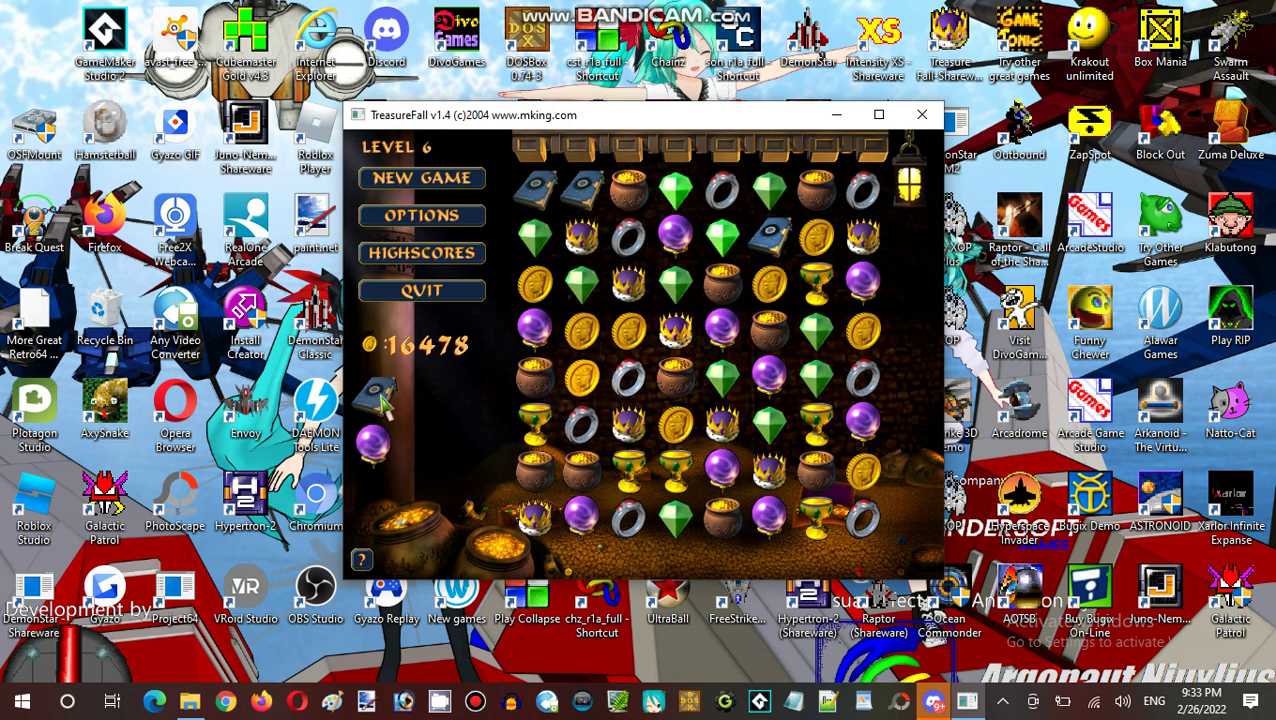
pyautogui.click(768, 238)
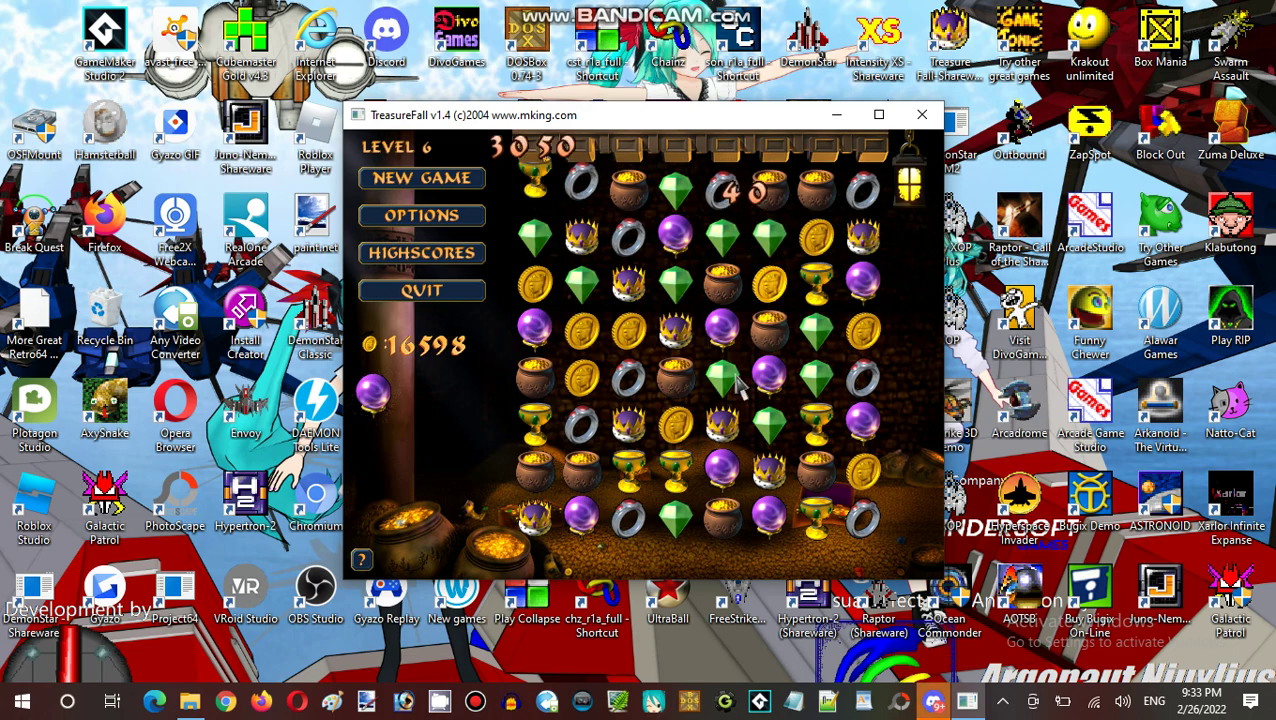
pyautogui.click(703, 247)
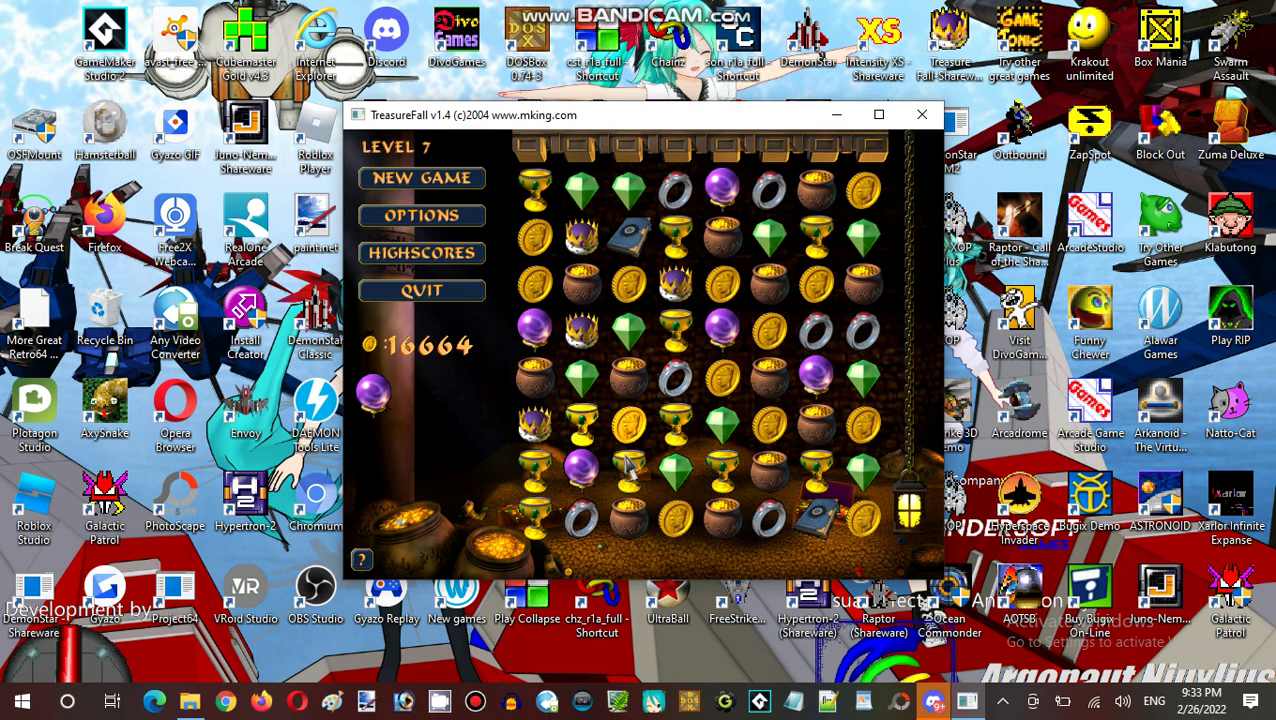
# - Clear several matches with swaps, then drop the spare purple orb into a match
pyautogui.moveTo(628, 425); pyautogui.dragTo(628, 470)
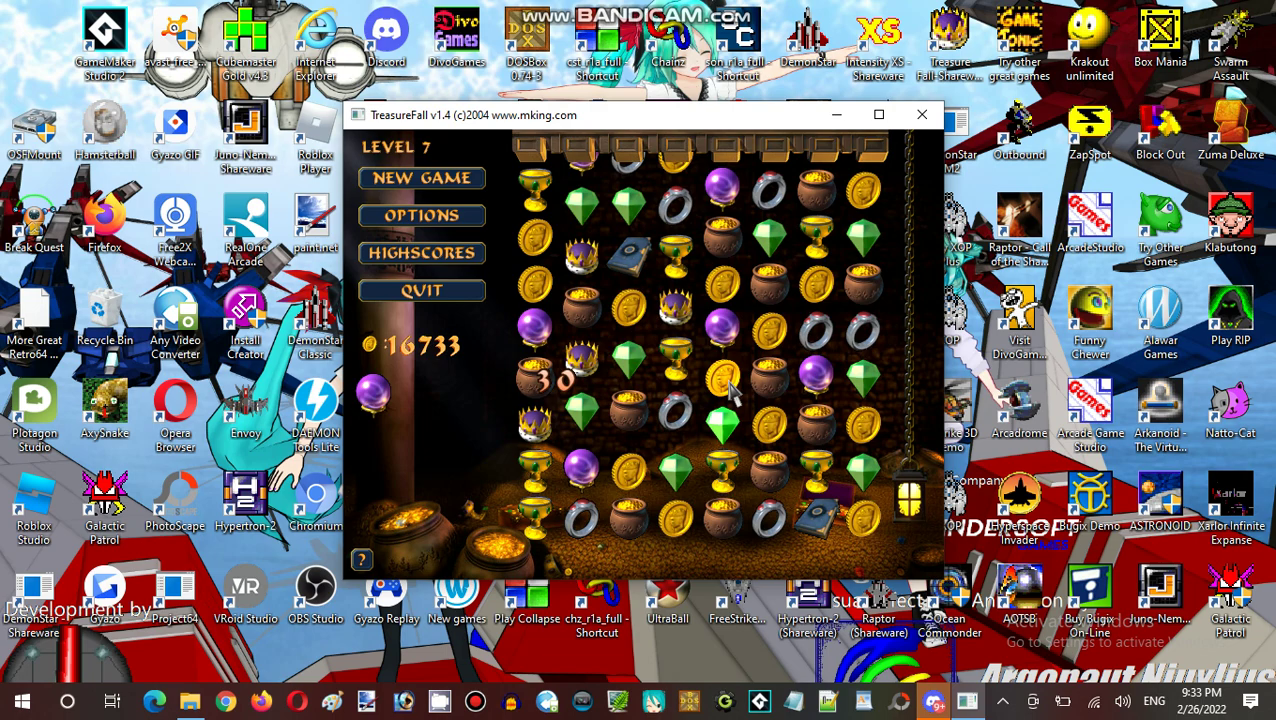
pyautogui.moveTo(722, 378); pyautogui.dragTo(768, 378)
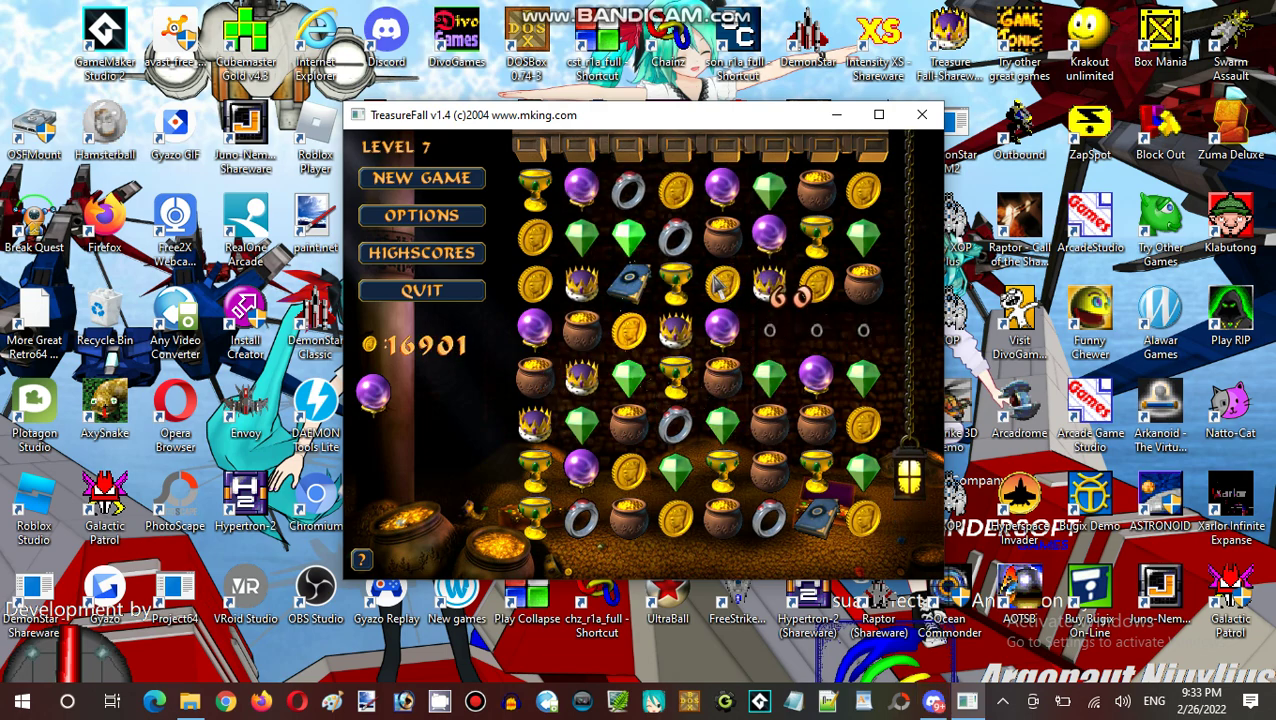
pyautogui.moveTo(722, 378); pyautogui.dragTo(722, 425)
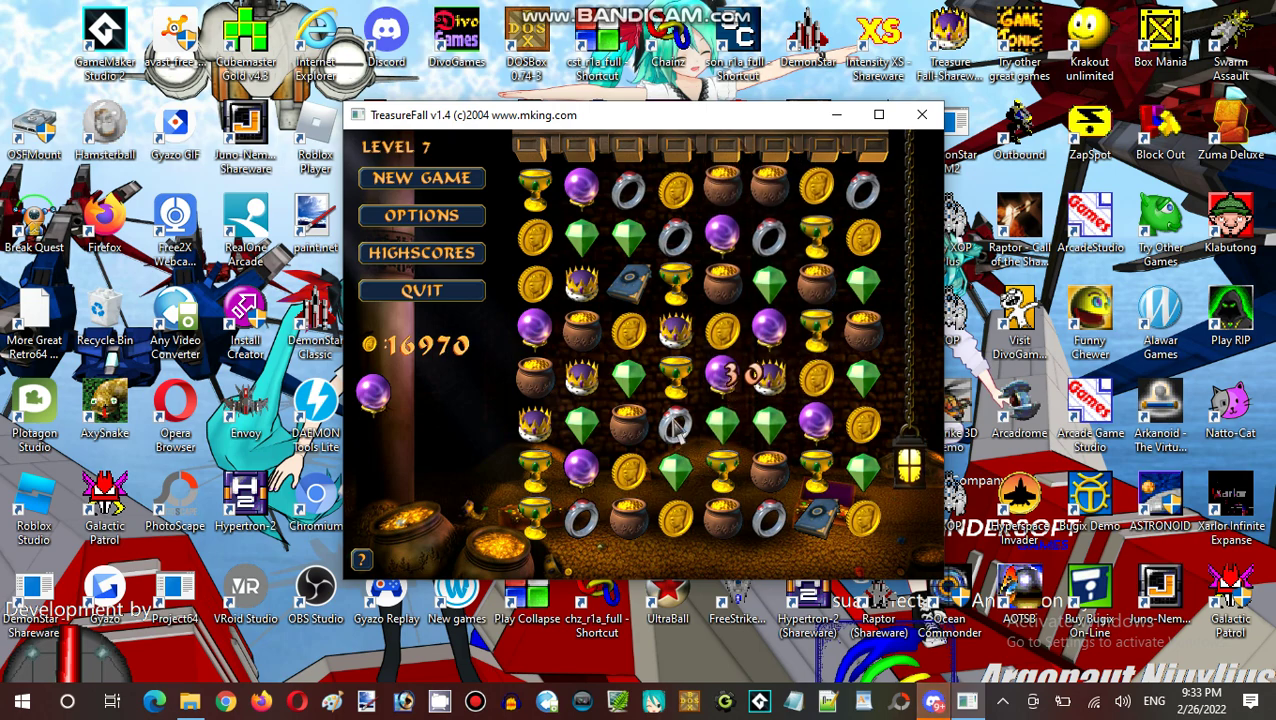
pyautogui.moveTo(675, 425); pyautogui.dragTo(675, 470)
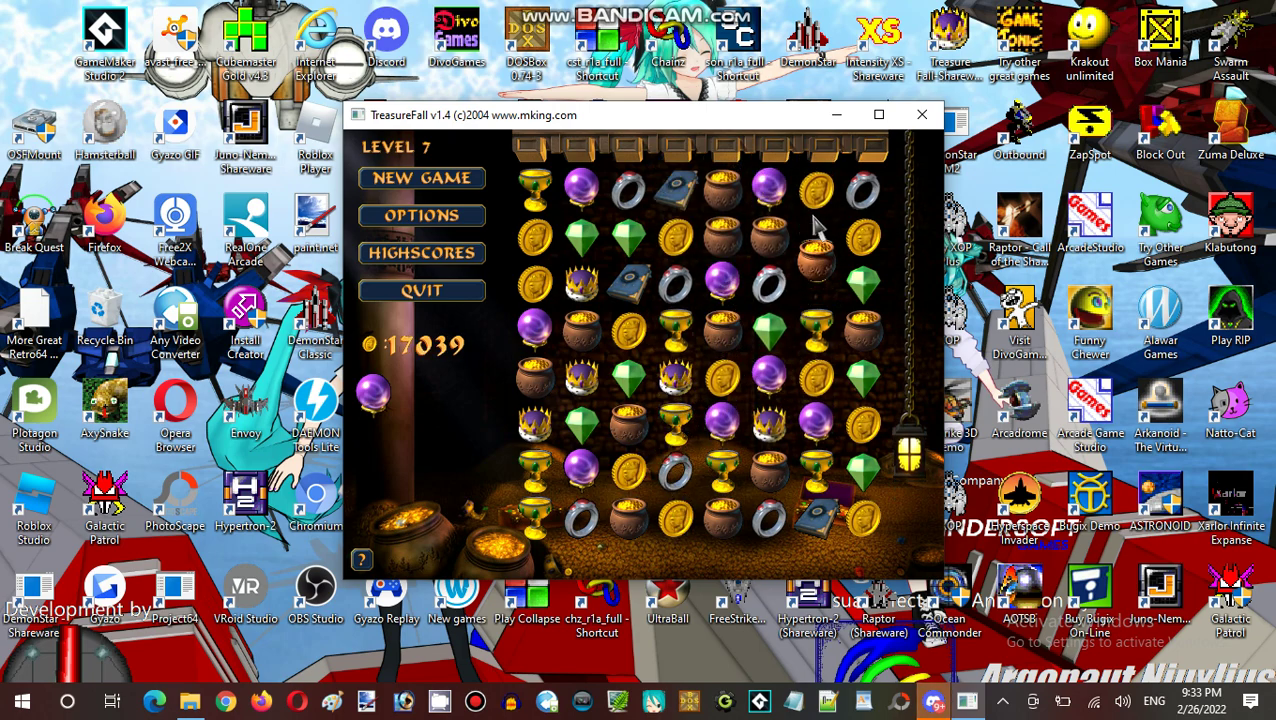
pyautogui.moveTo(815, 240); pyautogui.dragTo(815, 285)
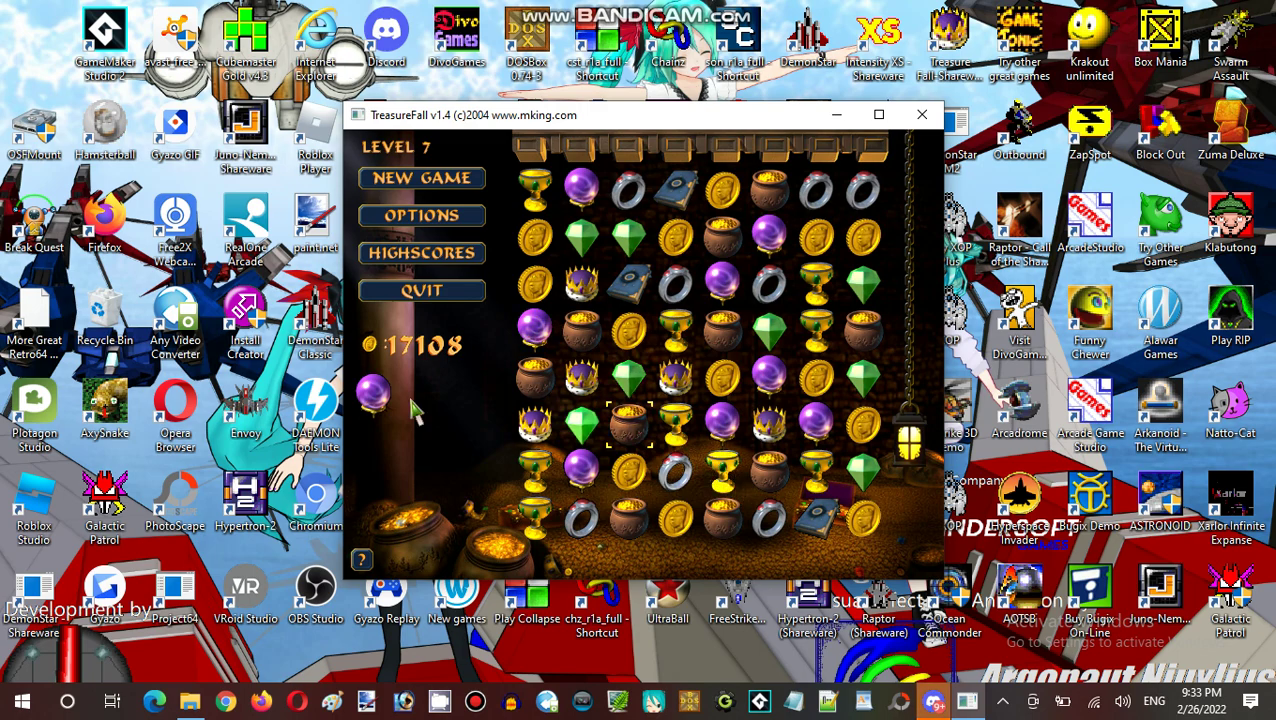
pyautogui.click(768, 378)
pyautogui.moveTo(768, 380); pyautogui.dragTo(768, 425)
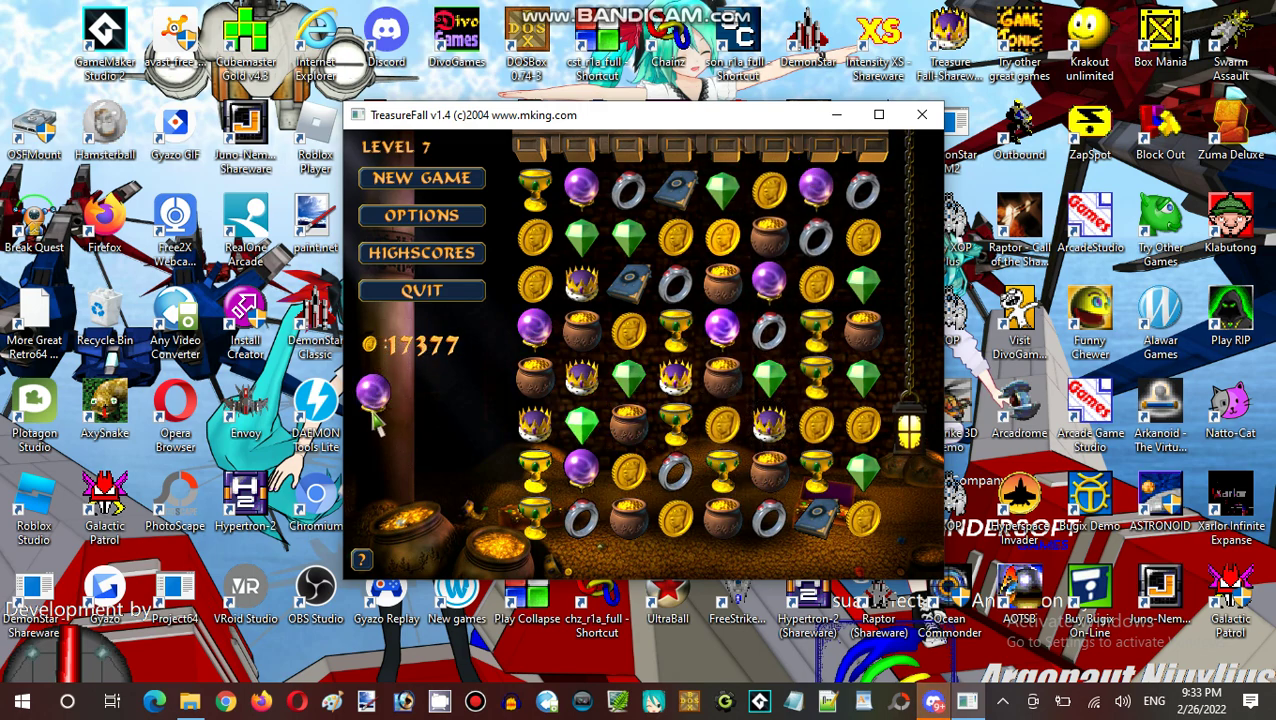
# - Swap the gold coin around the board to clear gems, rings and three chalices
pyautogui.click(770, 190)
pyautogui.click(770, 240)
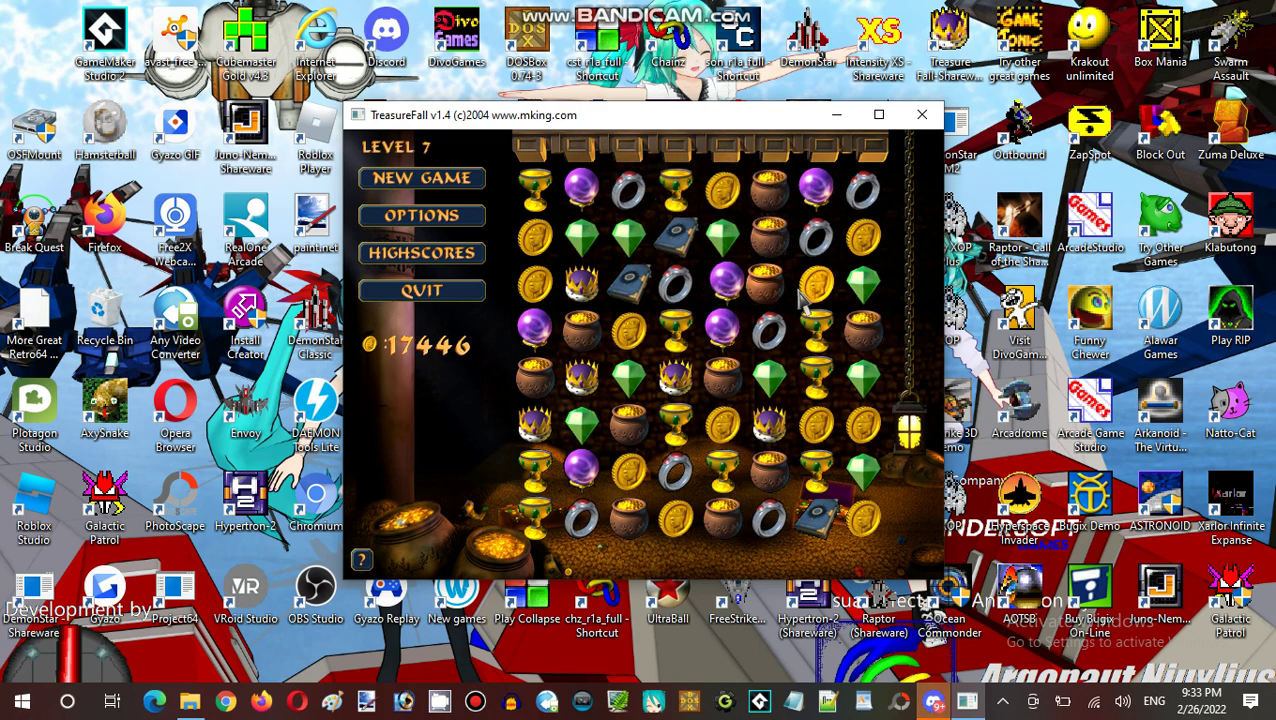
pyautogui.click(730, 240)
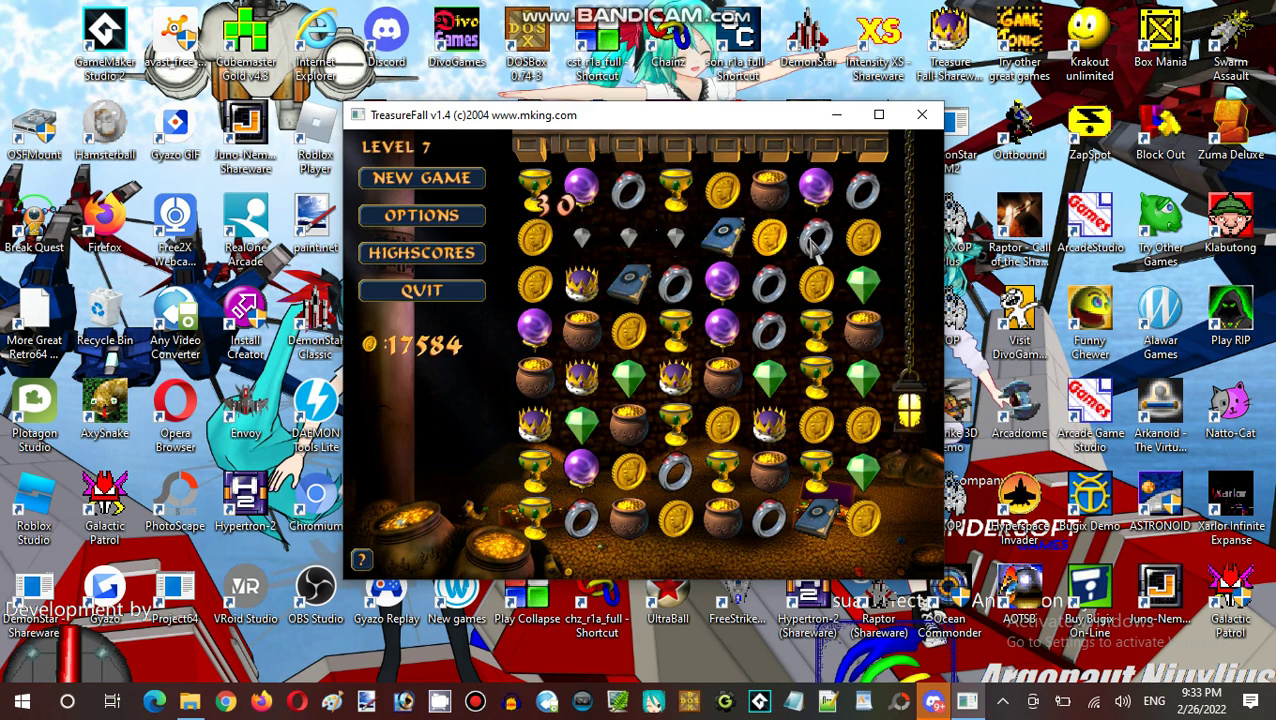
pyautogui.click(778, 252)
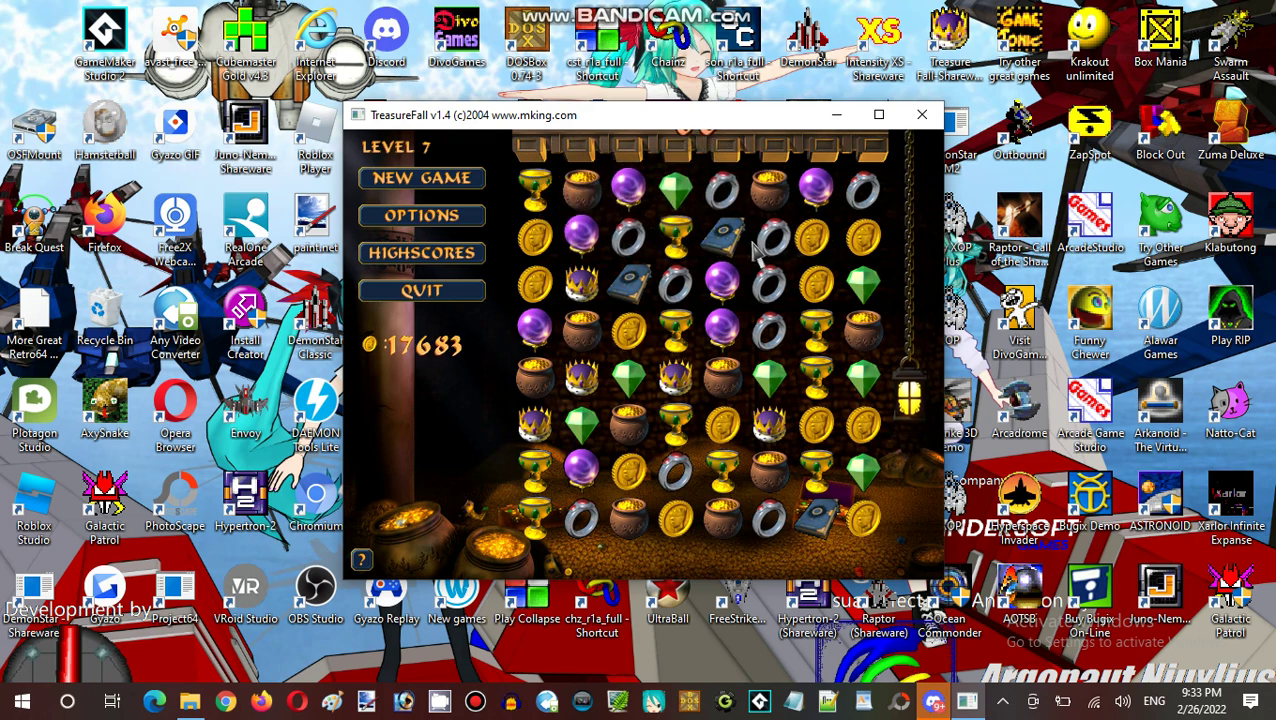
pyautogui.click(817, 470)
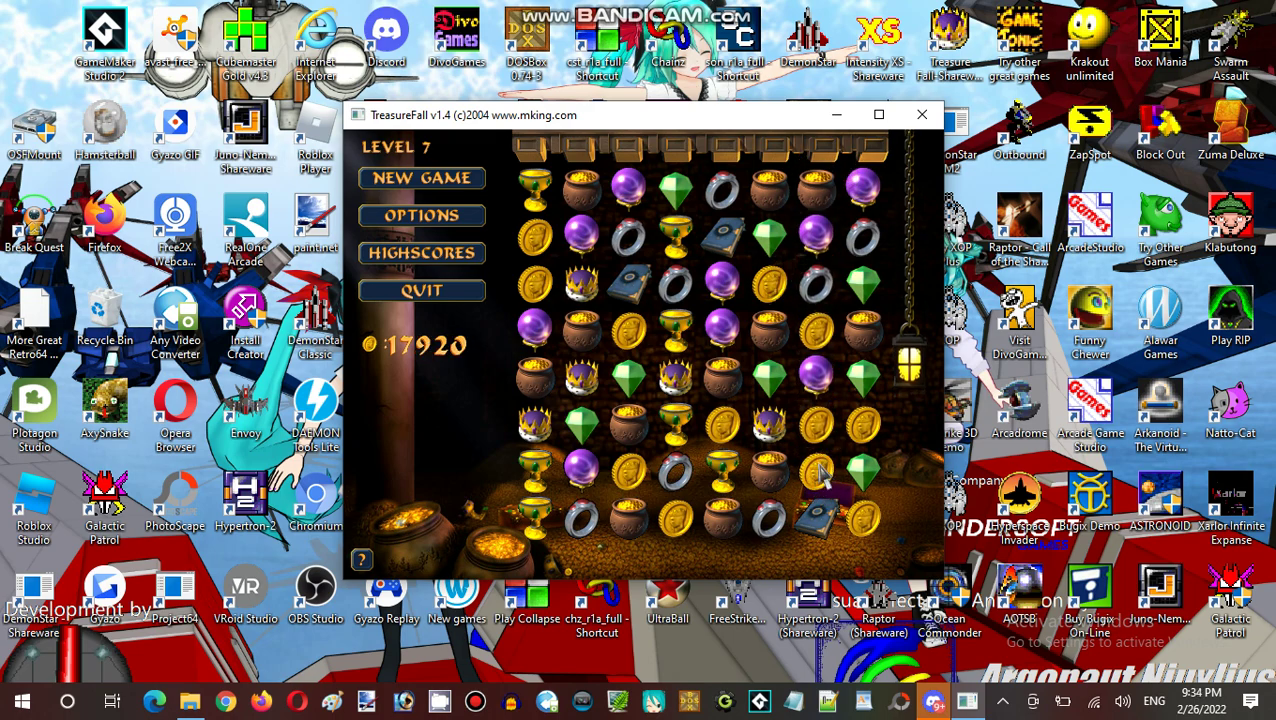
pyautogui.click(817, 378)
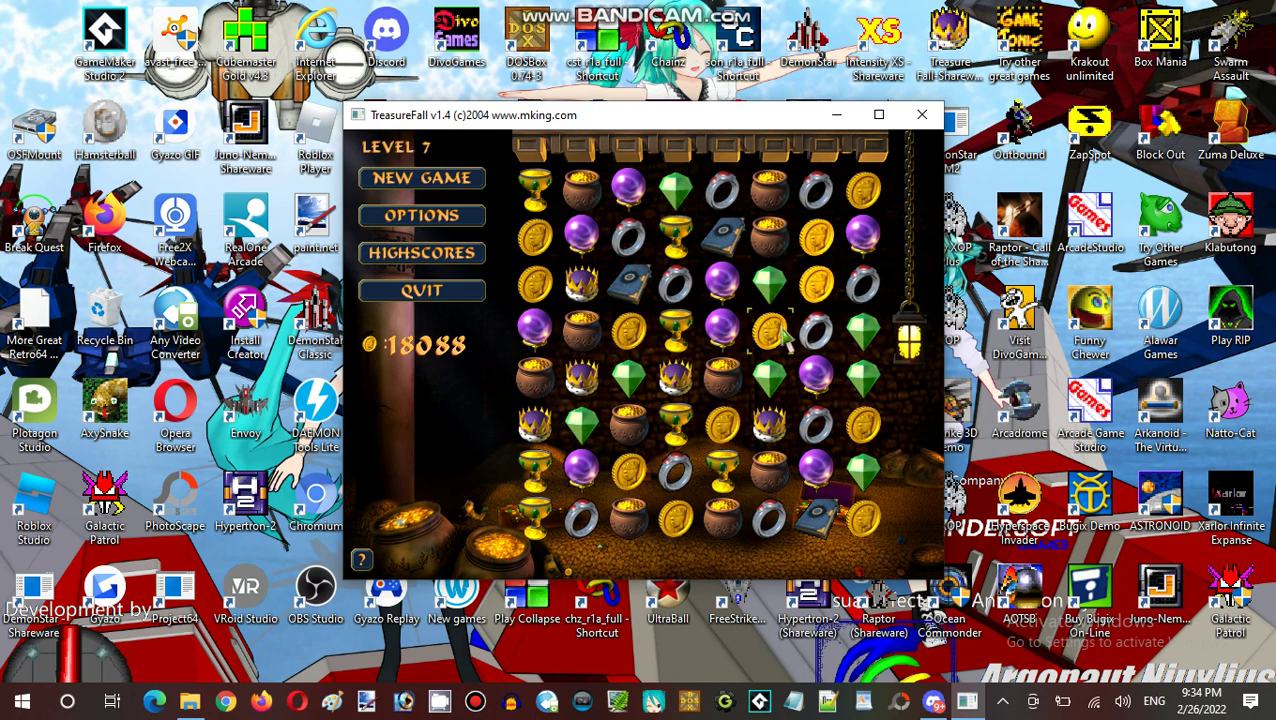
pyautogui.click(785, 336)
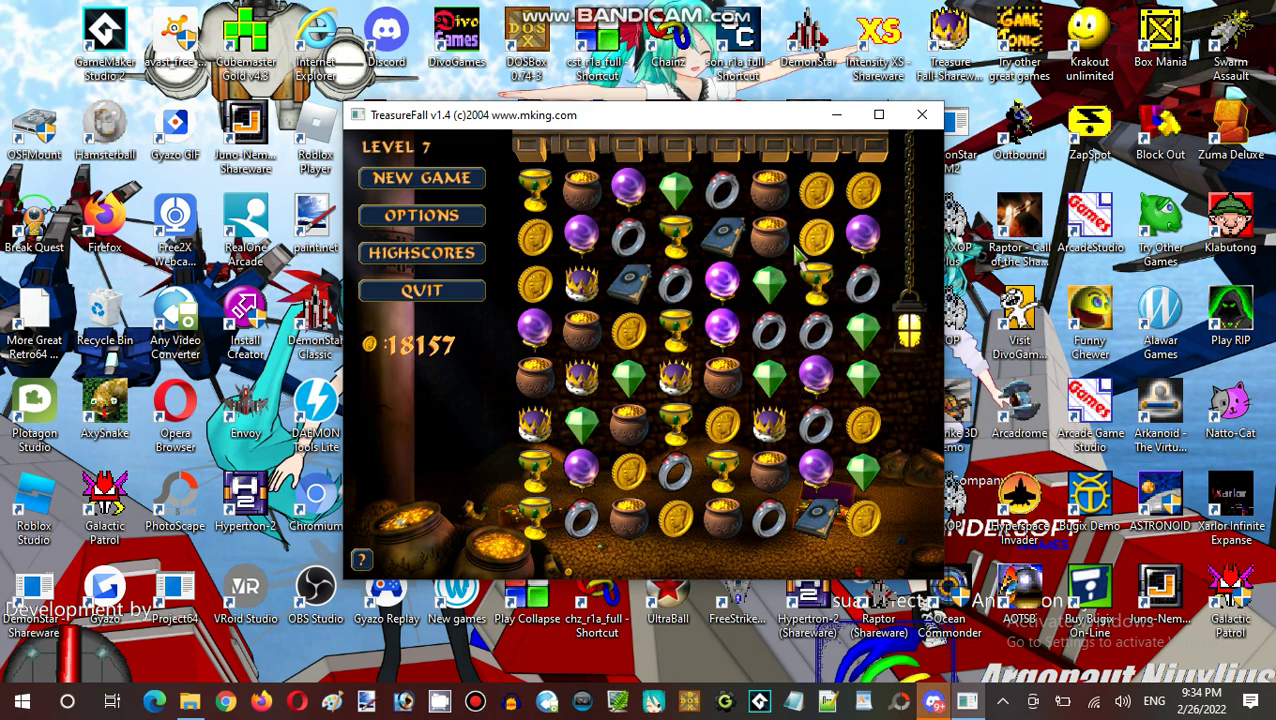
pyautogui.click(858, 297)
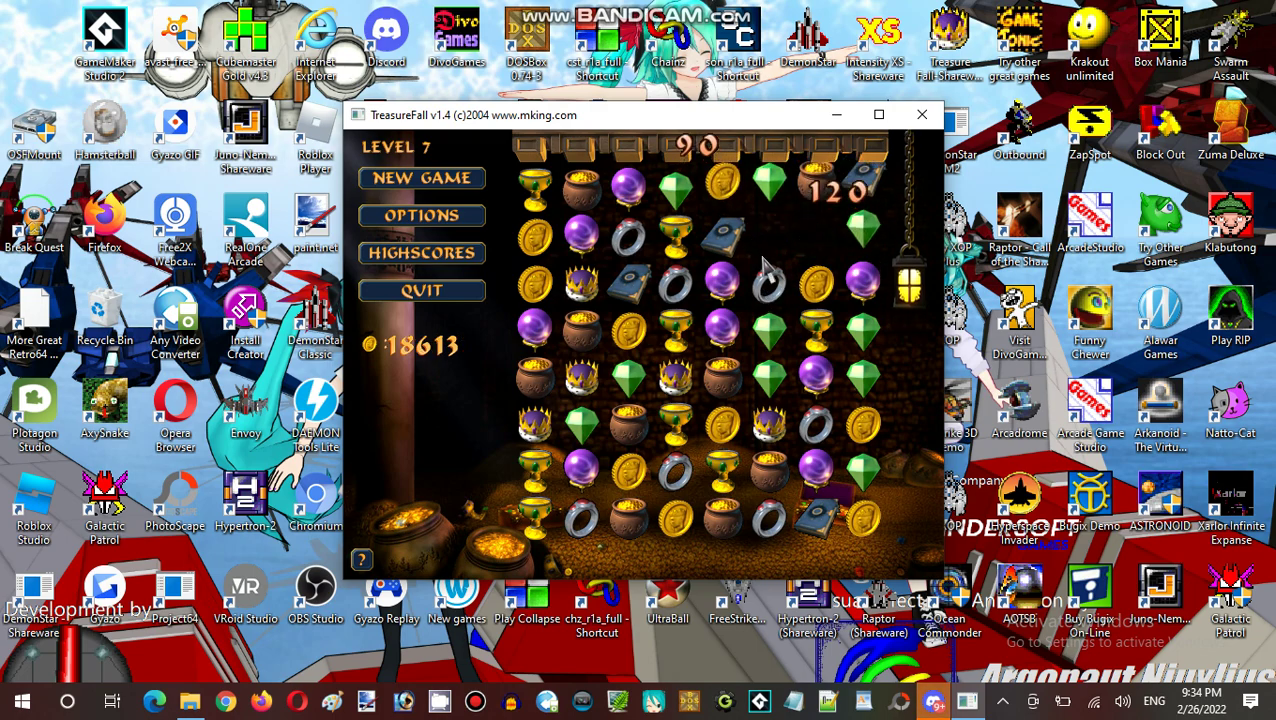
# - Clear right-column matches and line up three purple orbs to finish level 7
pyautogui.click(763, 243)
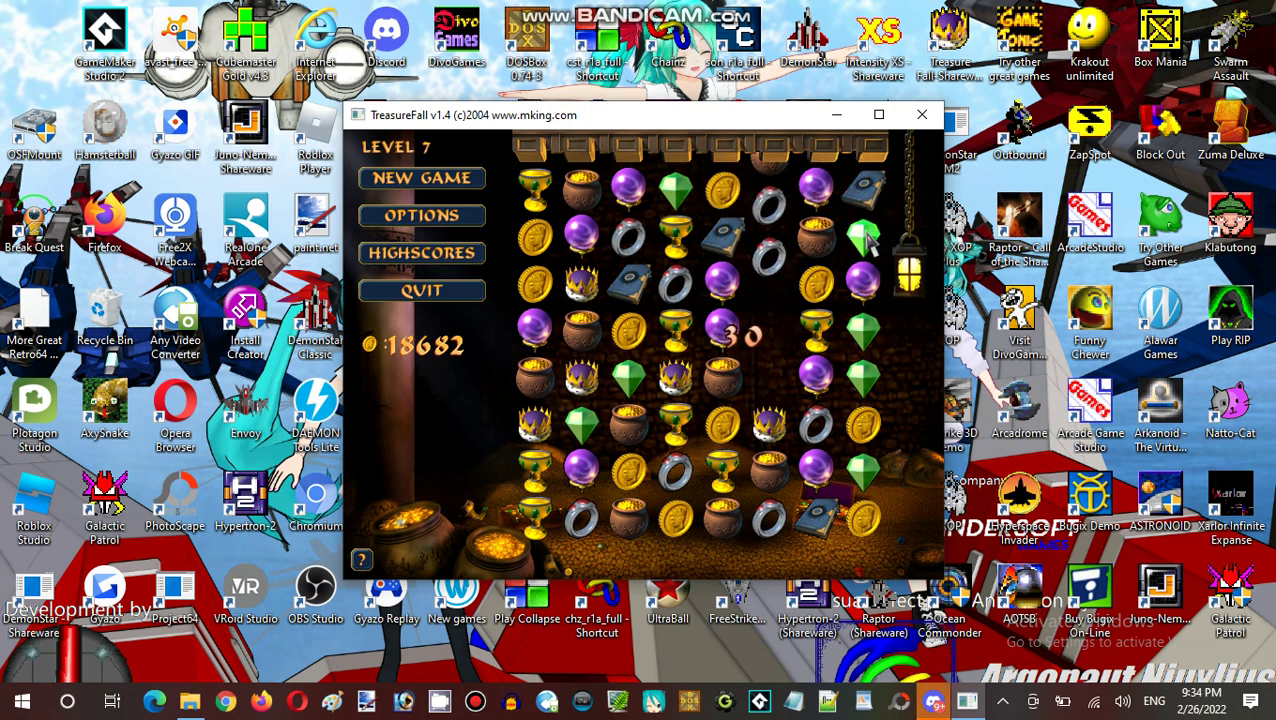
pyautogui.click(866, 237)
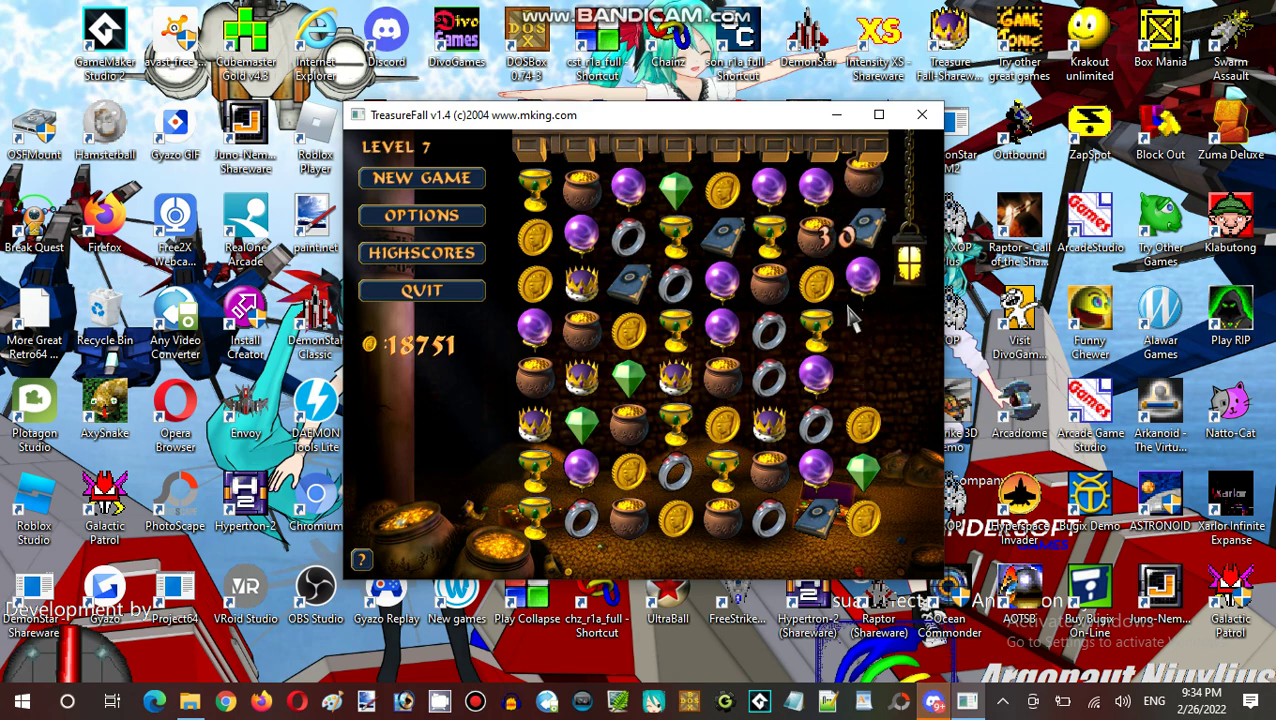
pyautogui.click(812, 300)
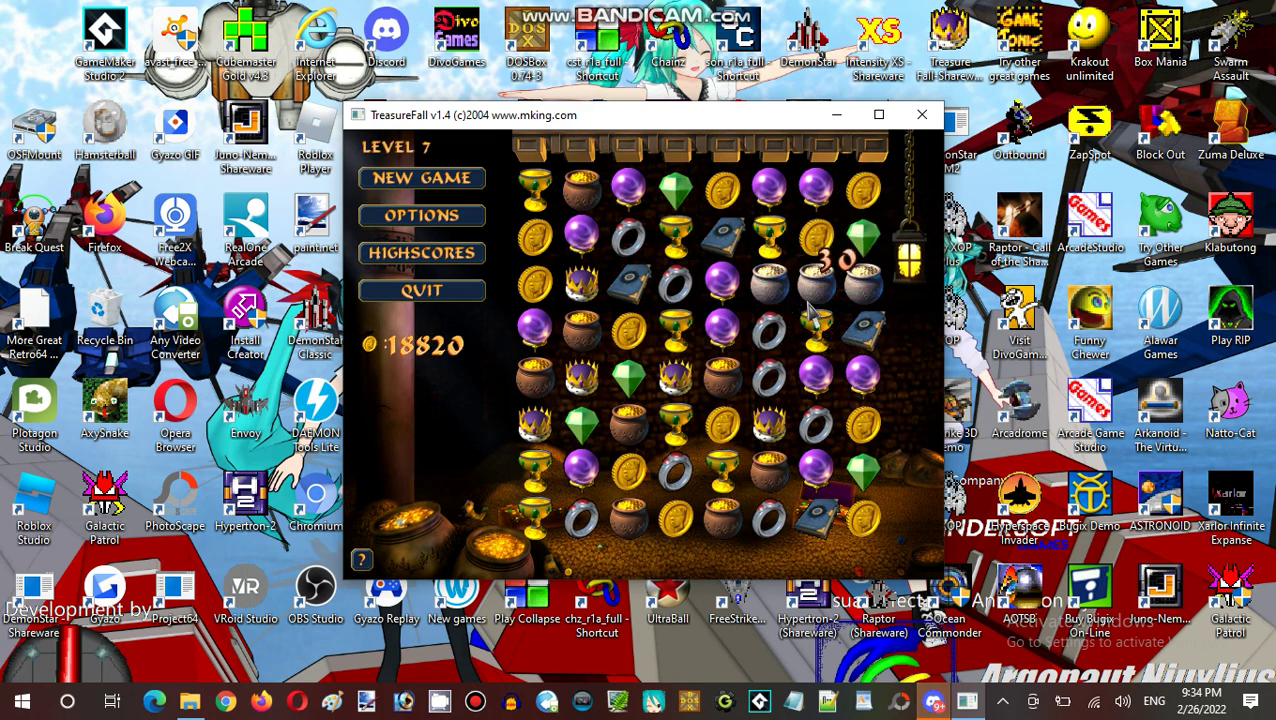
pyautogui.click(740, 230)
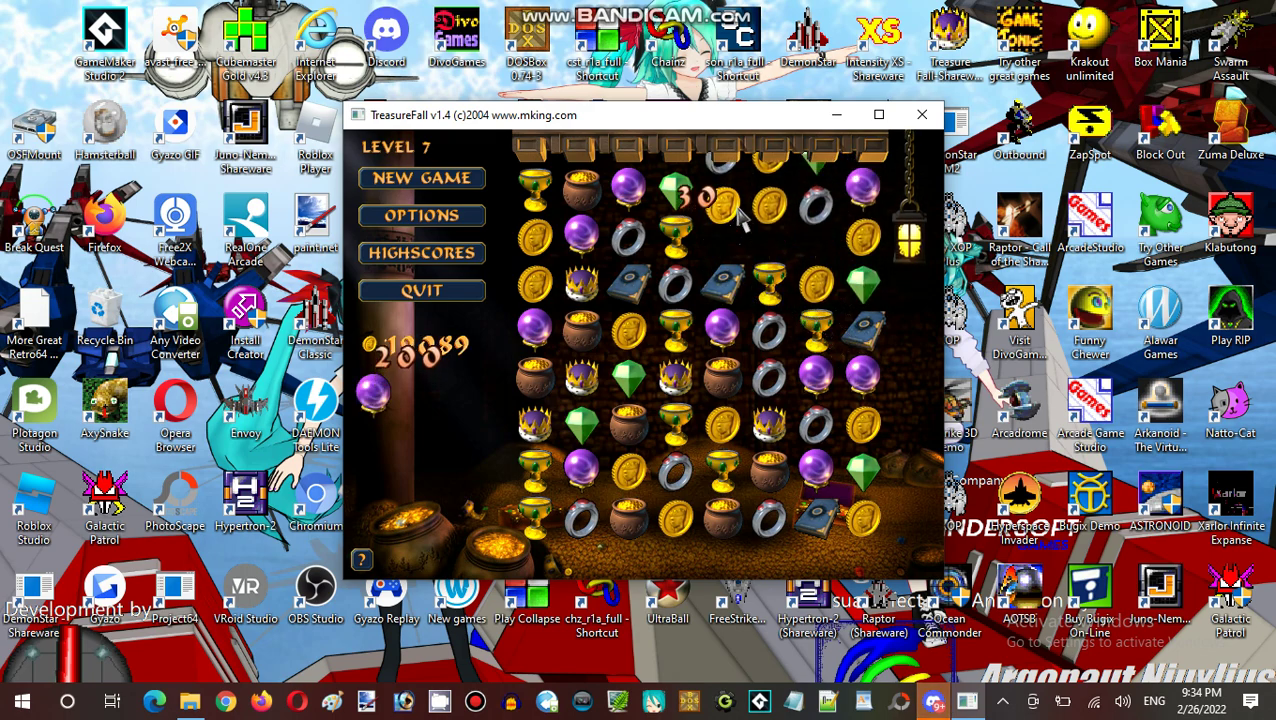
pyautogui.click(817, 291)
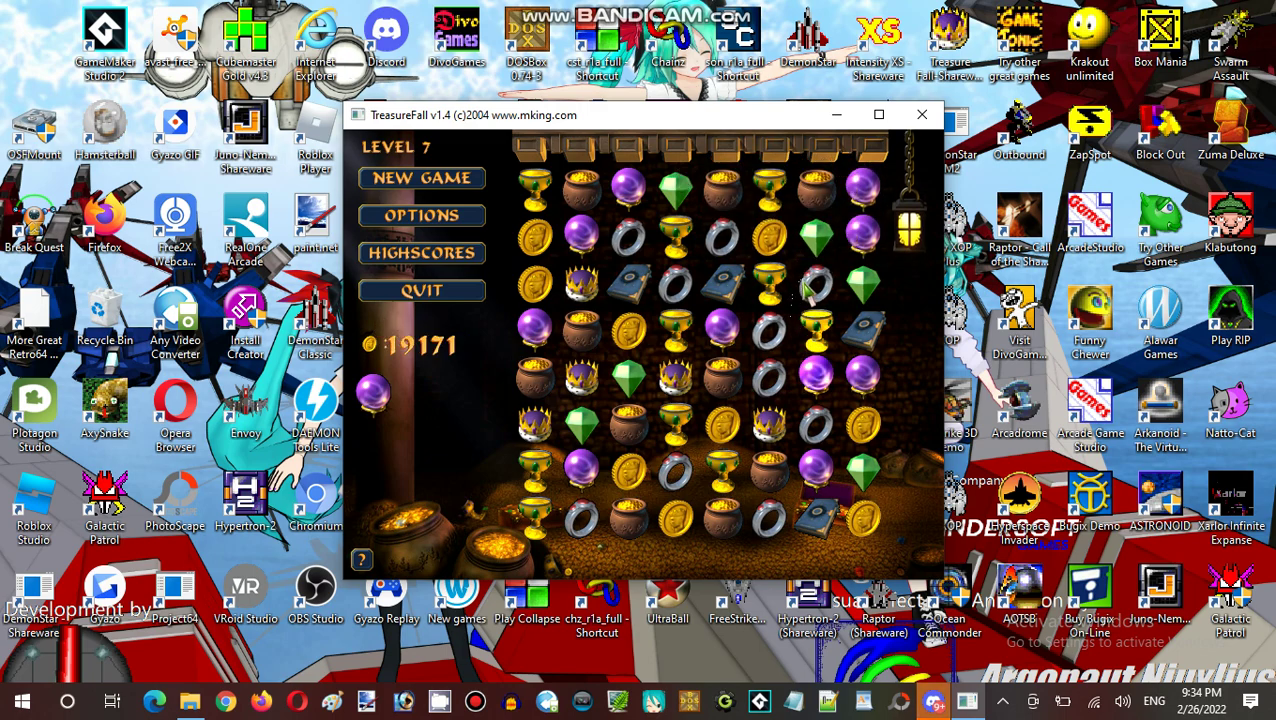
pyautogui.click(805, 290)
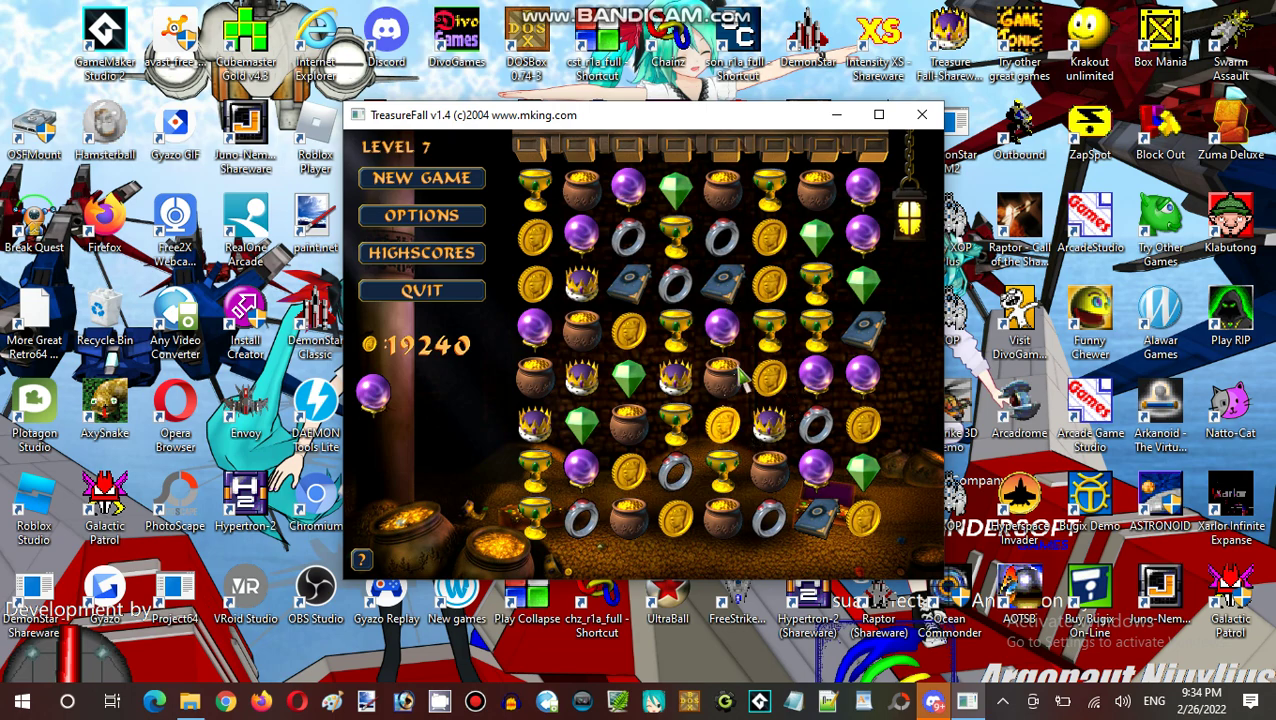
pyautogui.click(770, 300)
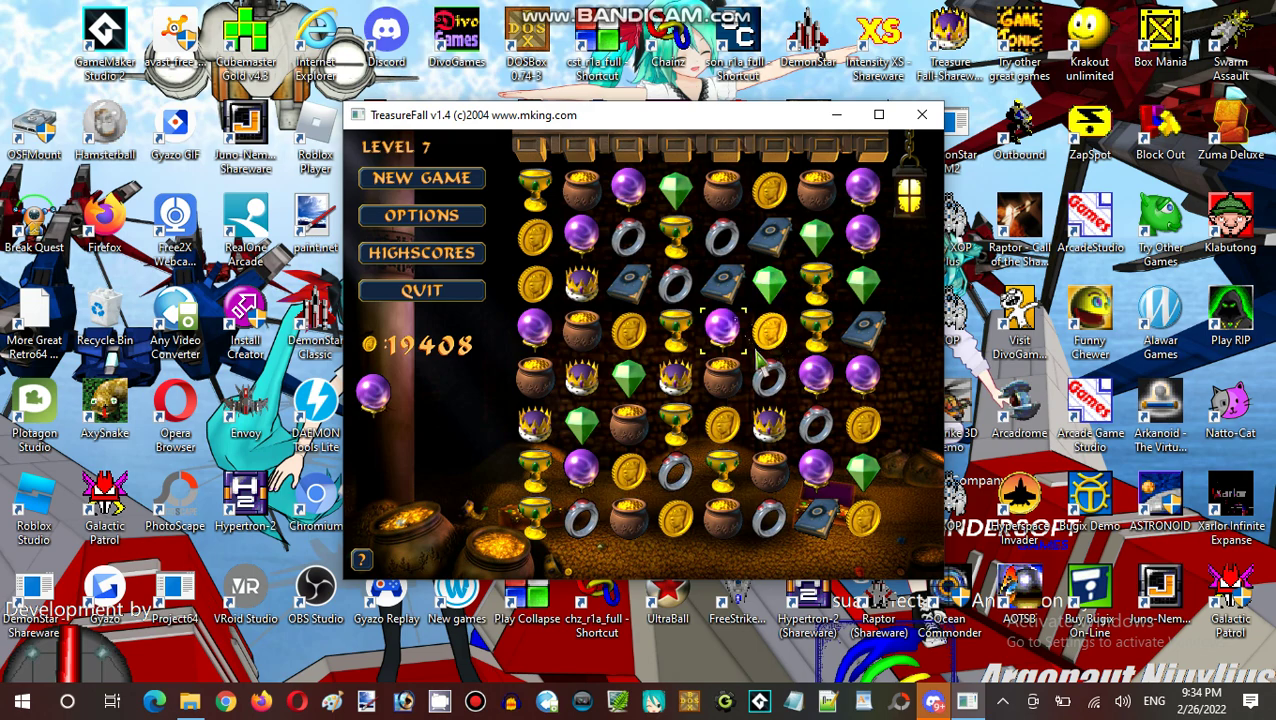
pyautogui.click(818, 237)
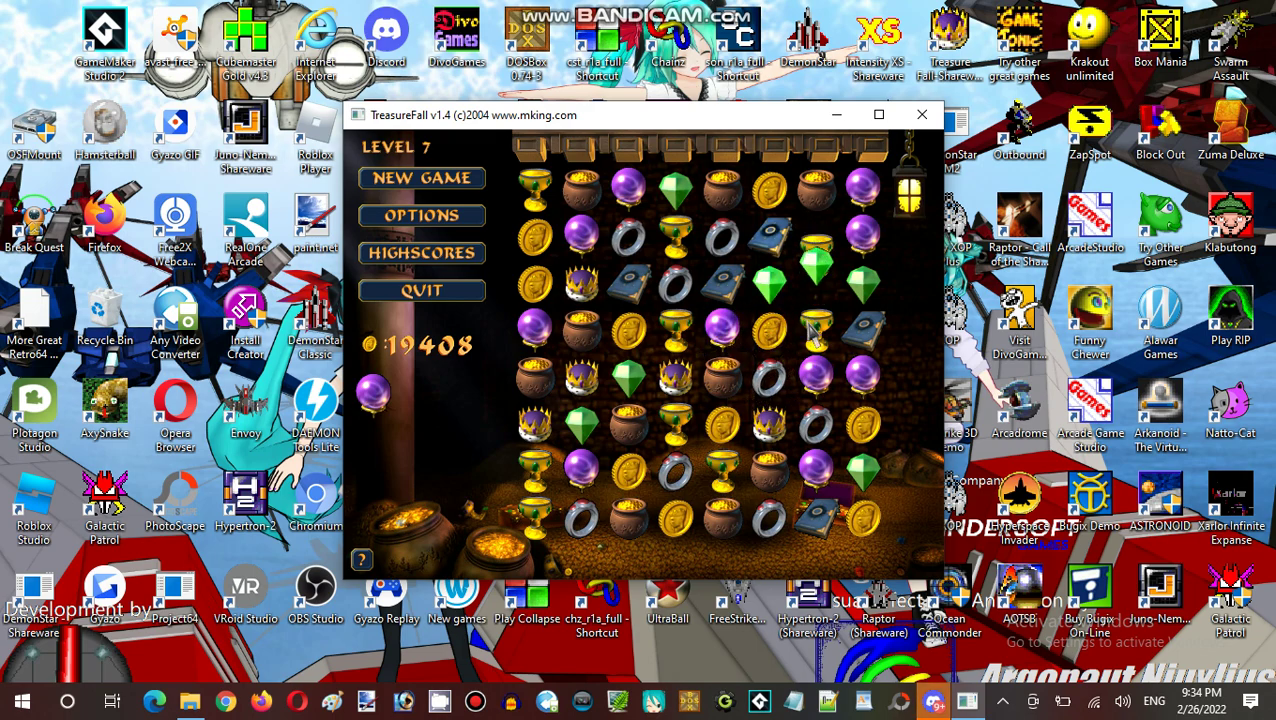
pyautogui.click(866, 380)
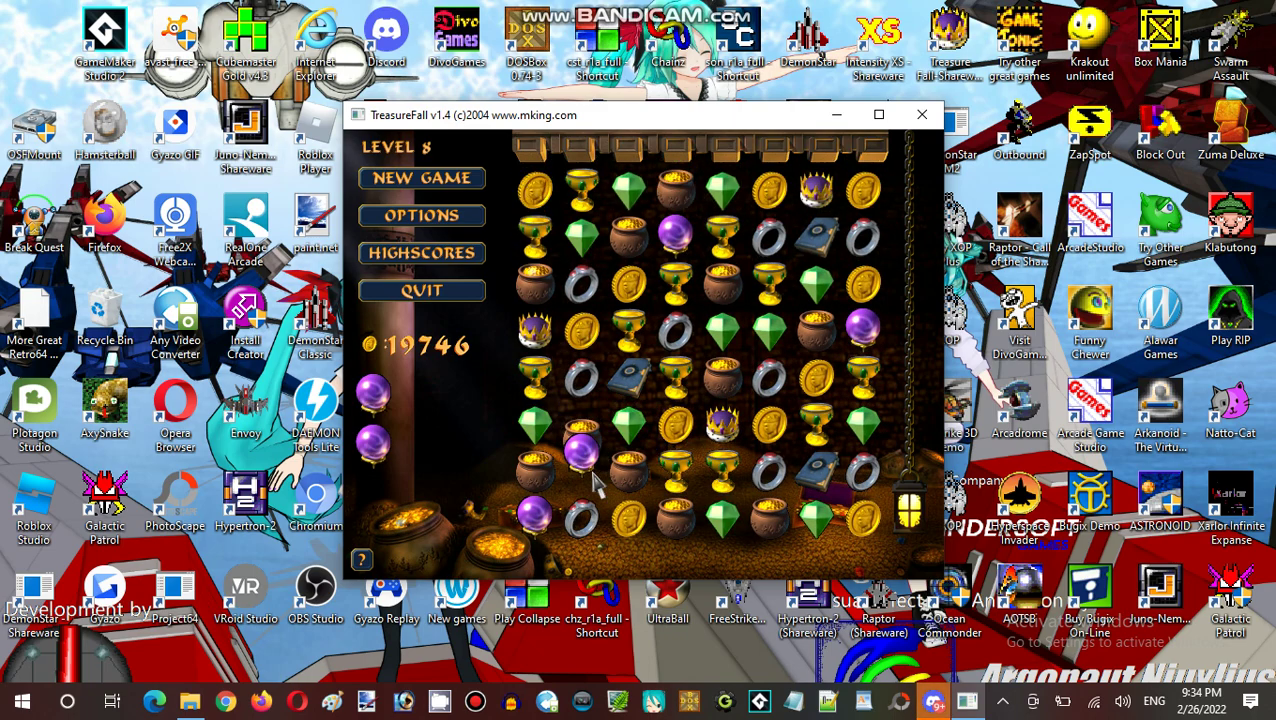
# - Match cups, orbs, pots and gem columns on level 8, ending with a big coin cascade
pyautogui.moveTo(580, 460); pyautogui.dragTo(580, 505)
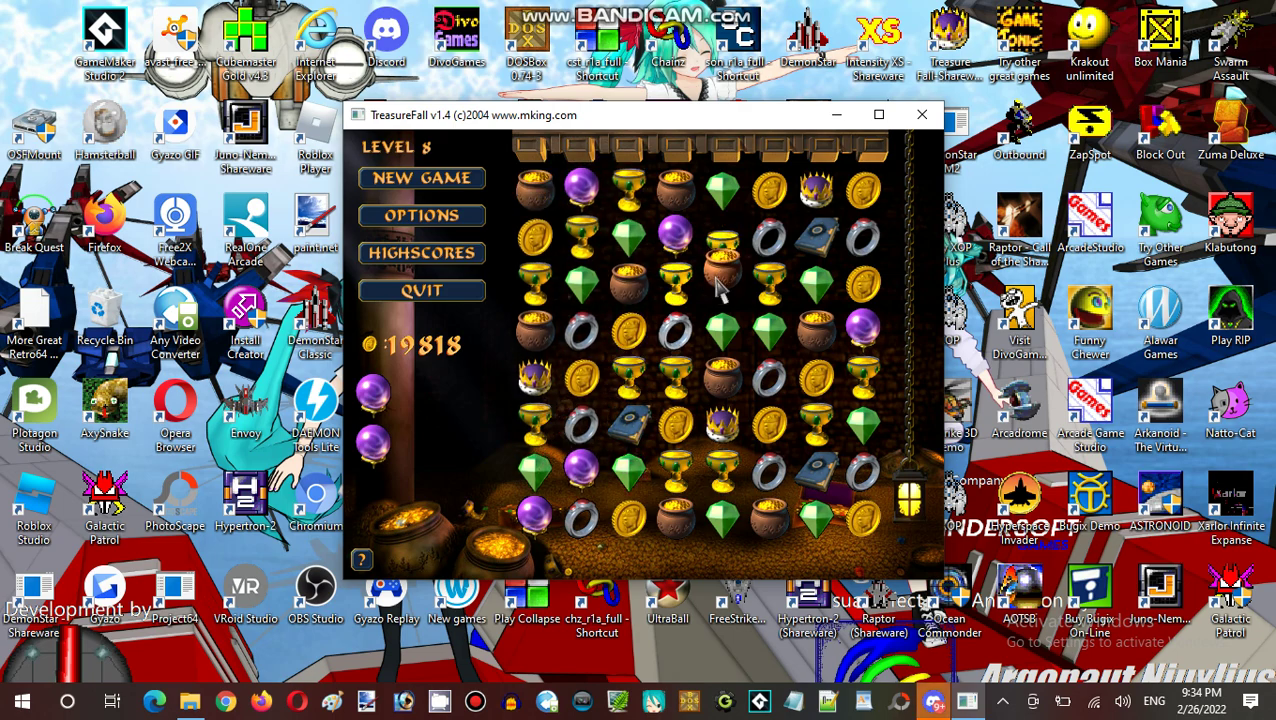
pyautogui.moveTo(720, 286)
pyautogui.mouseDown()
pyautogui.moveTo(720, 240)
pyautogui.moveTo(628, 240)
pyautogui.mouseUp()
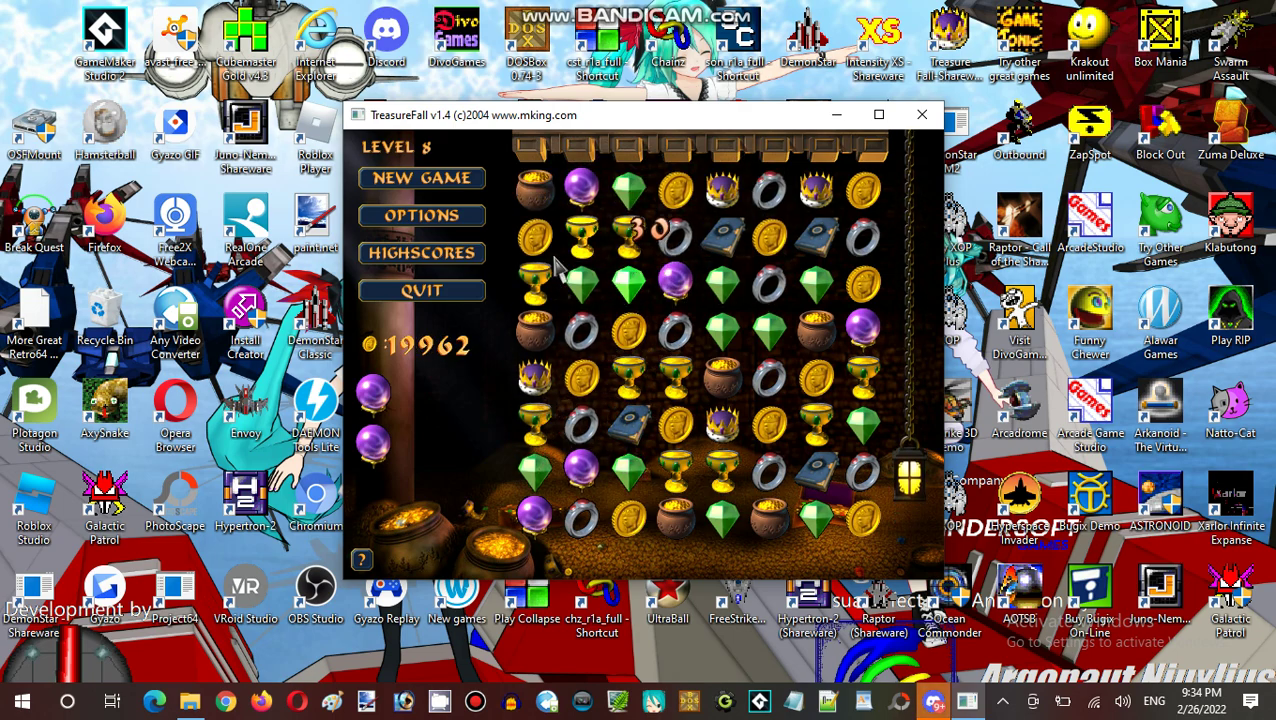
pyautogui.moveTo(535, 260); pyautogui.dragTo(535, 240)
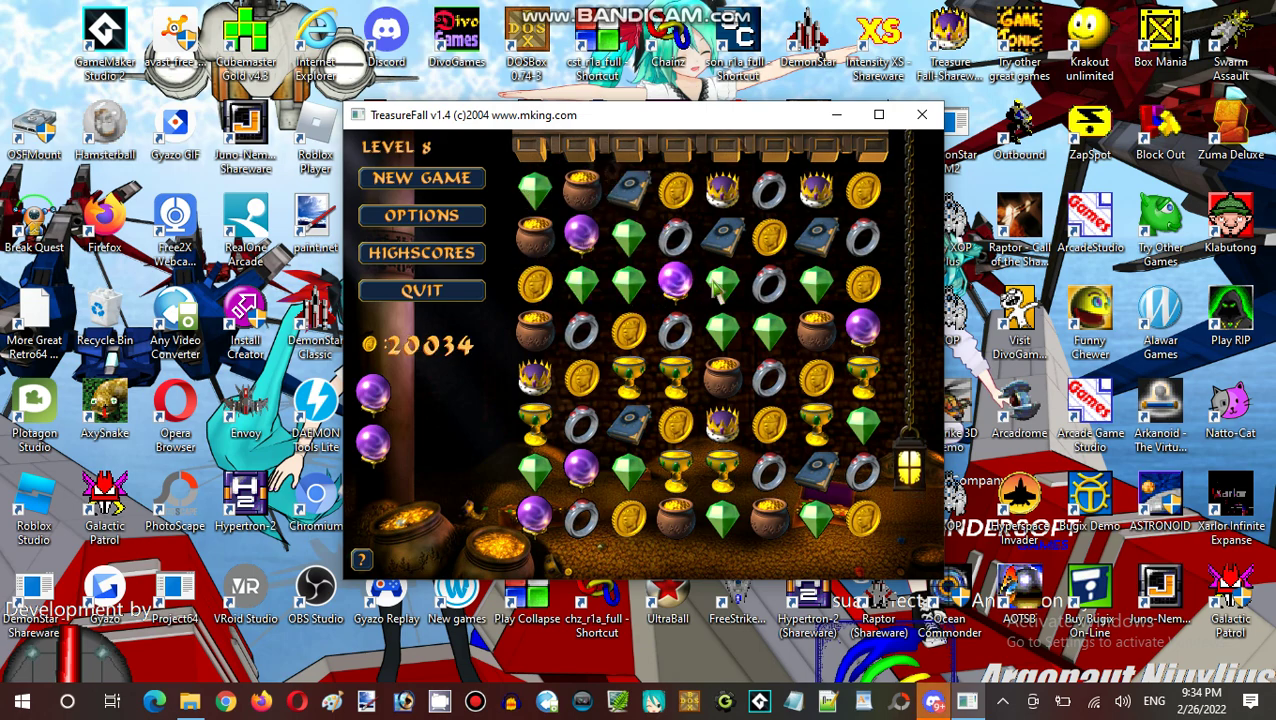
pyautogui.moveTo(720, 286); pyautogui.dragTo(675, 286)
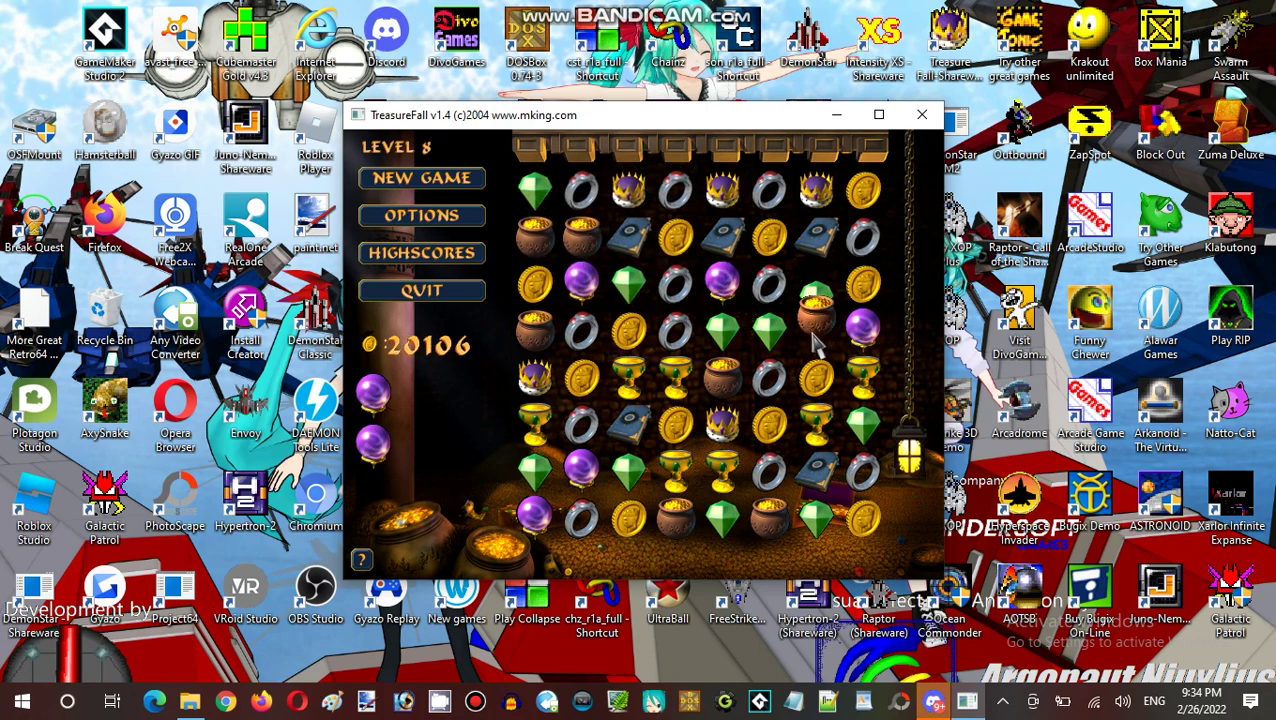
pyautogui.moveTo(815, 300); pyautogui.dragTo(815, 335)
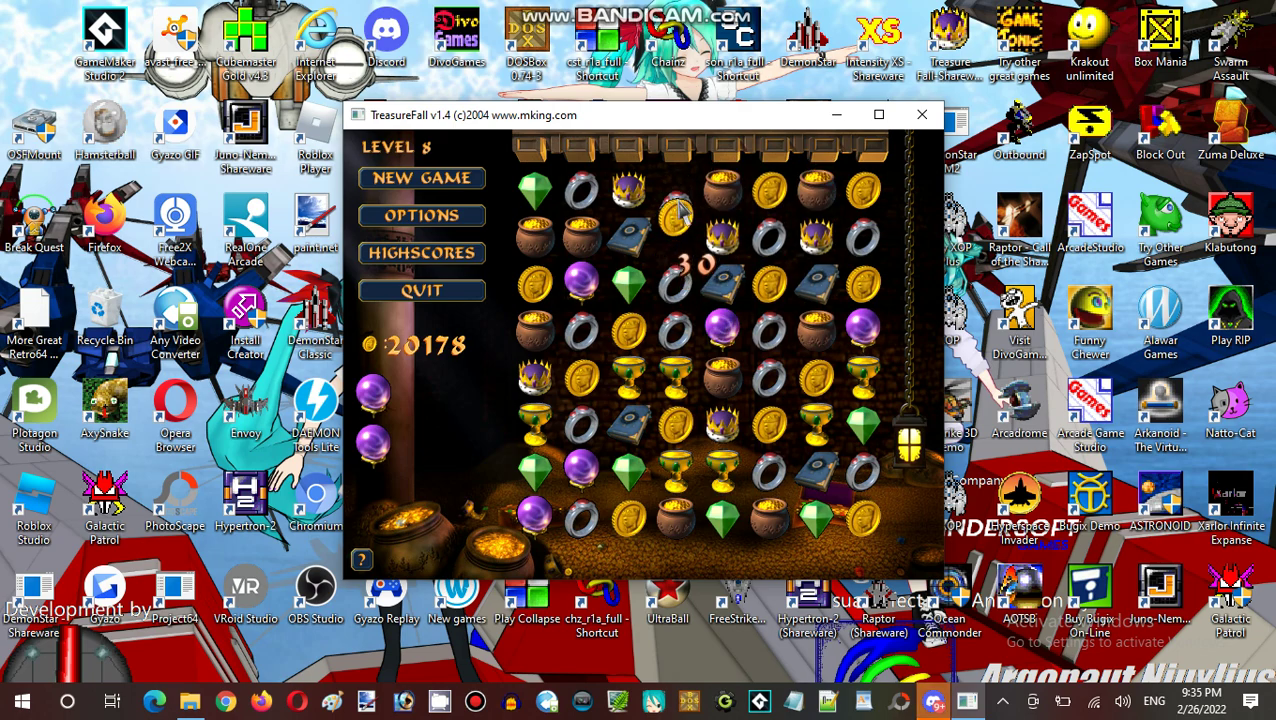
pyautogui.moveTo(677, 190); pyautogui.dragTo(677, 237)
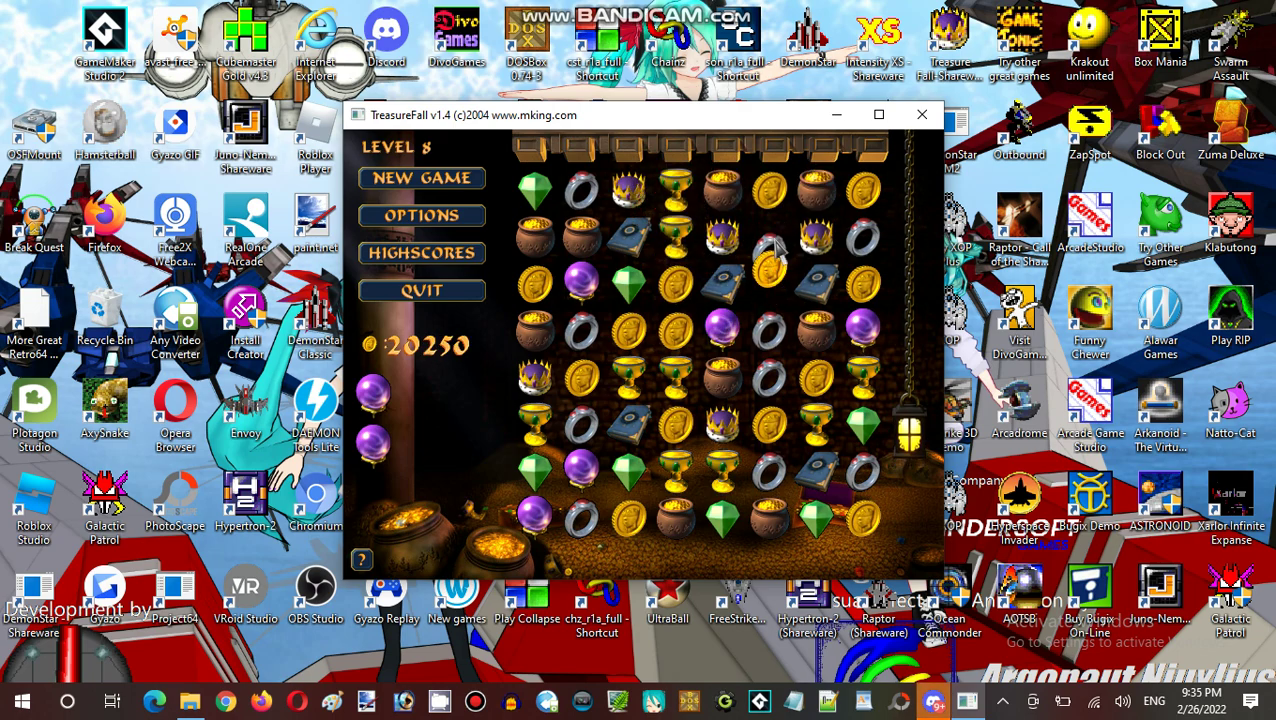
pyautogui.moveTo(770, 250); pyautogui.dragTo(770, 290)
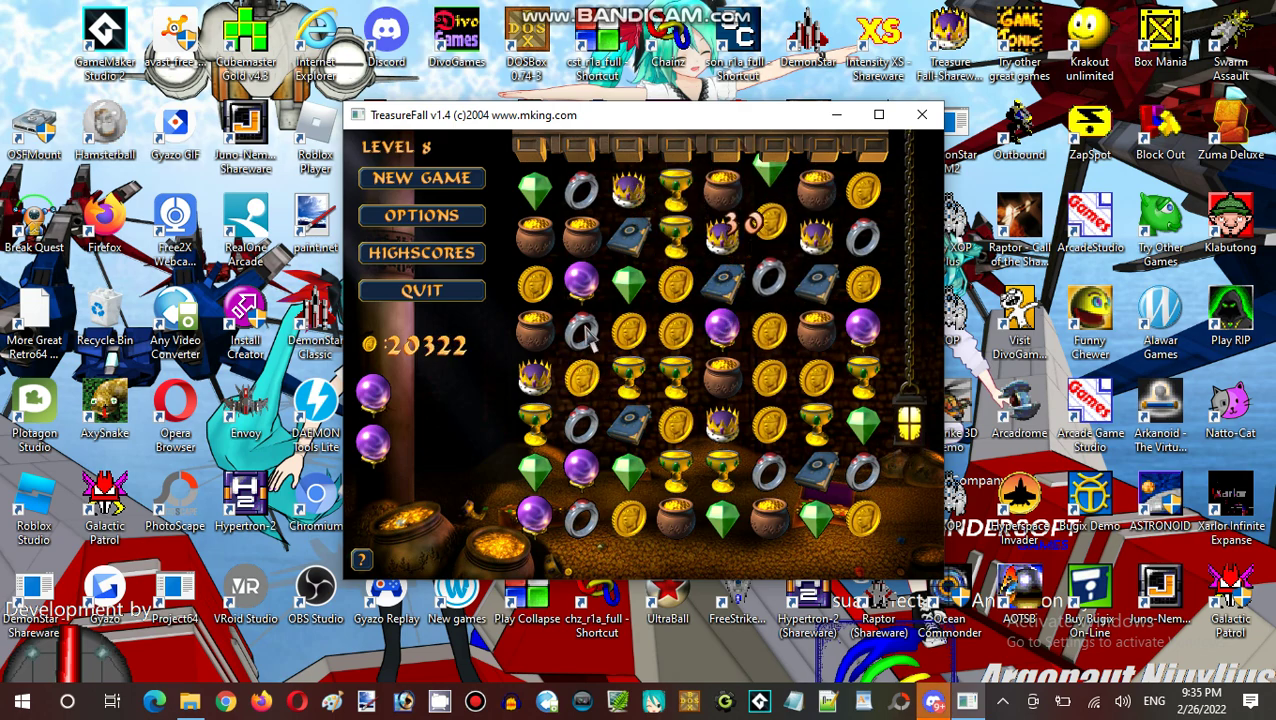
pyautogui.moveTo(770, 240); pyautogui.dragTo(770, 290)
pyautogui.moveTo(585, 375); pyautogui.dragTo(585, 330)
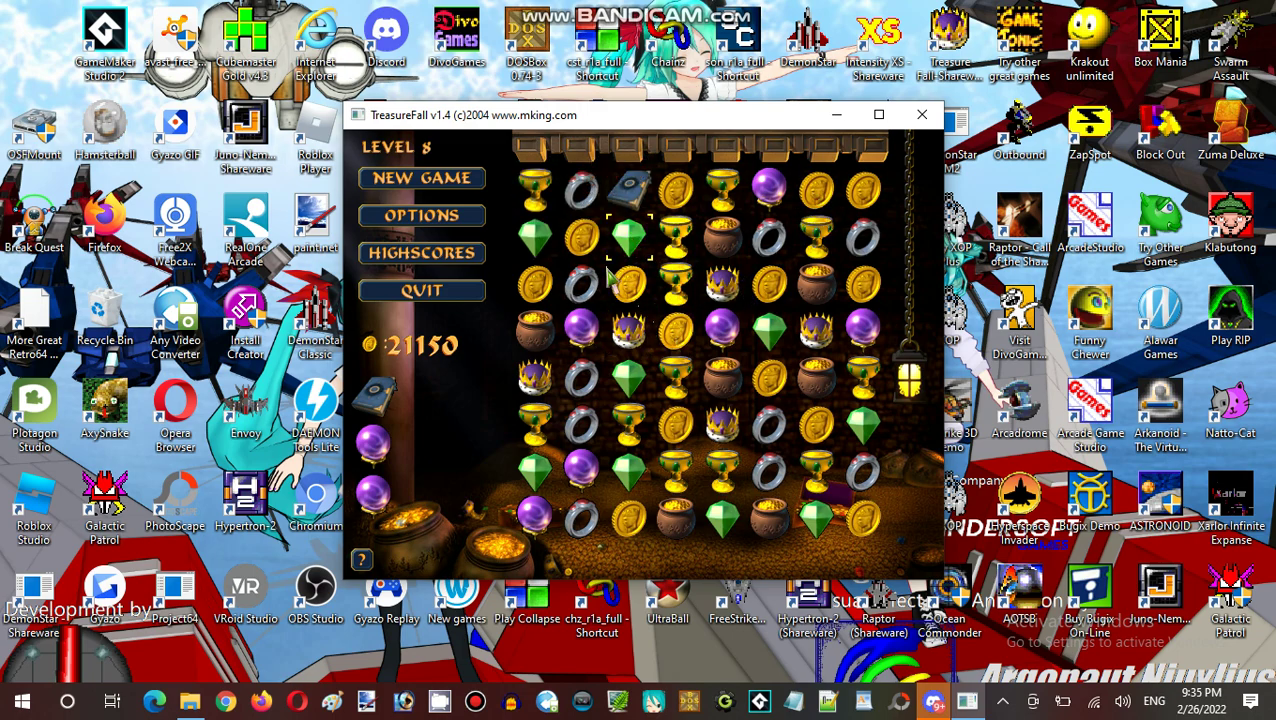
# - Line up three gold chalices and a coin match near the left side
pyautogui.press('Left')
pyautogui.click(680, 345)
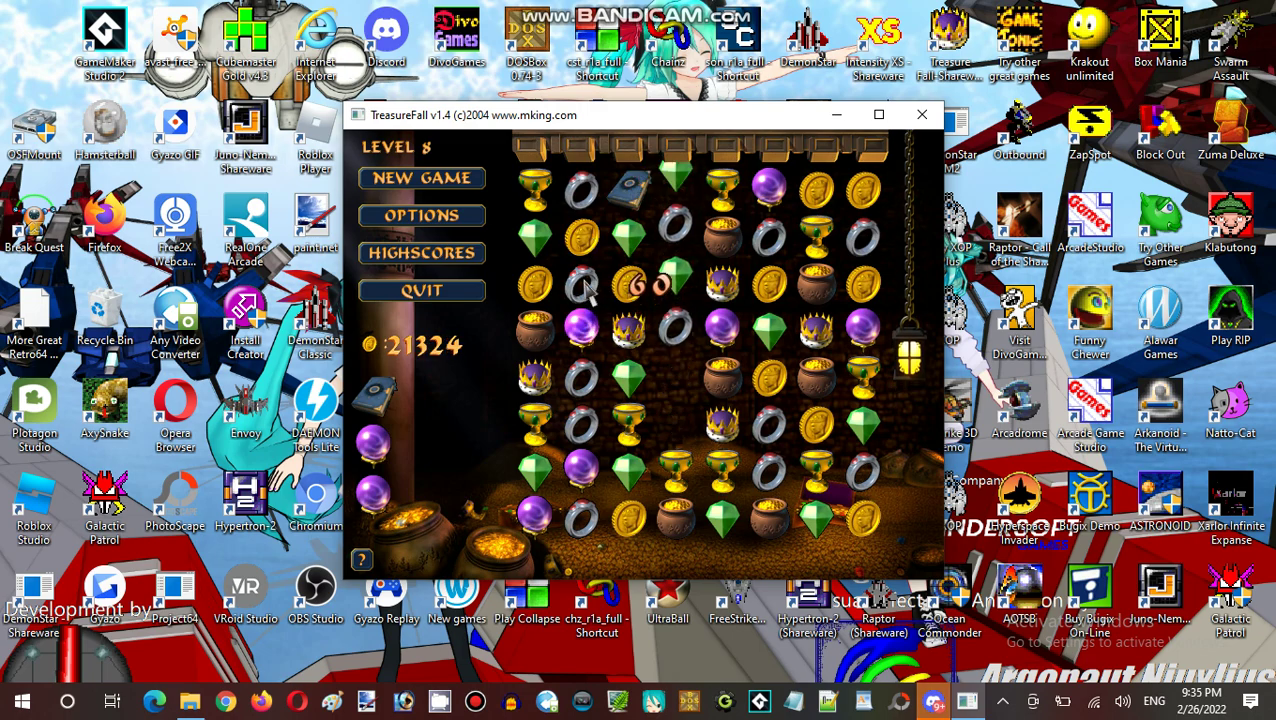
pyautogui.click(580, 290)
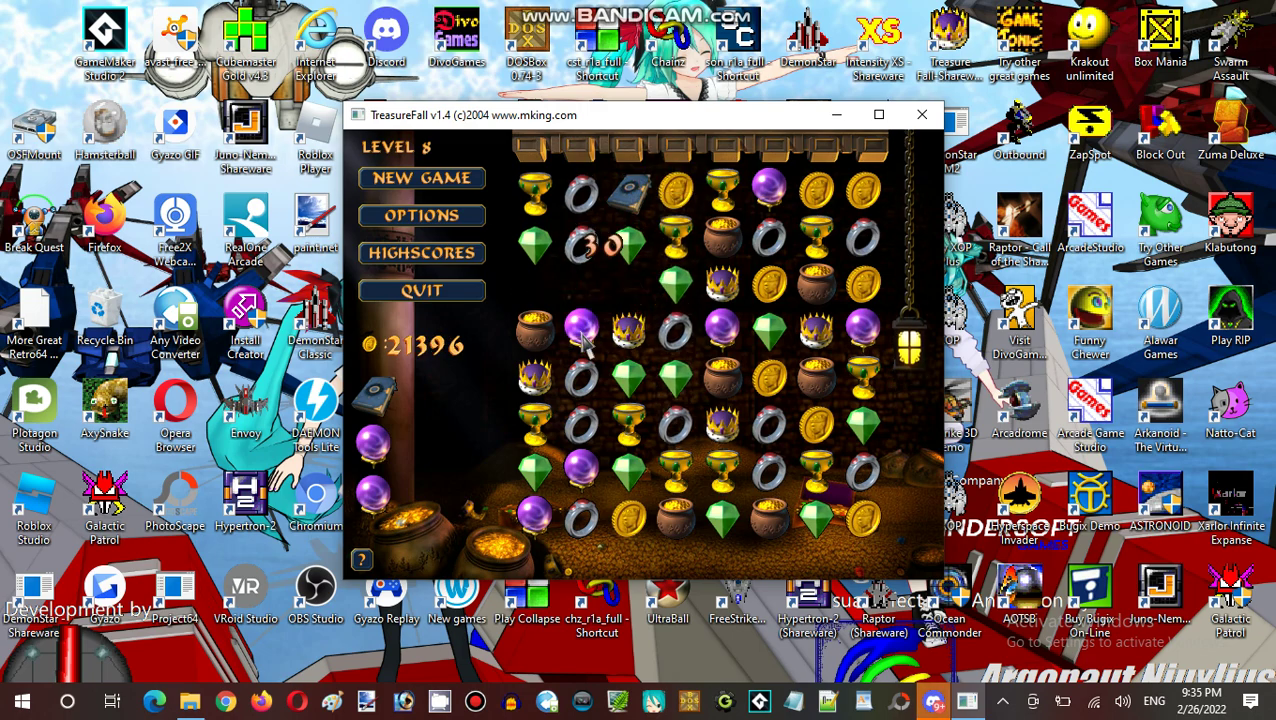
# - Drop the book bonus onto the board, then match rings and pots to earn a bonus item
pyautogui.moveTo(378, 395); pyautogui.dragTo(565, 362)
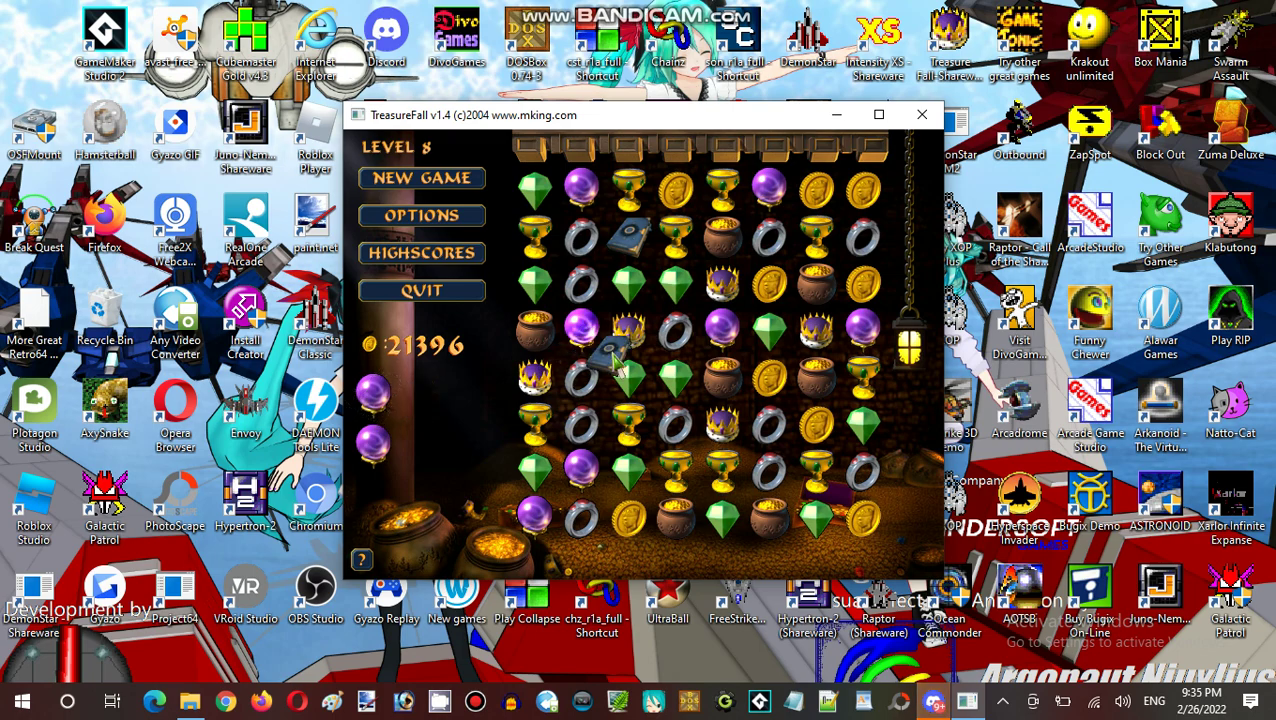
pyautogui.click(583, 338)
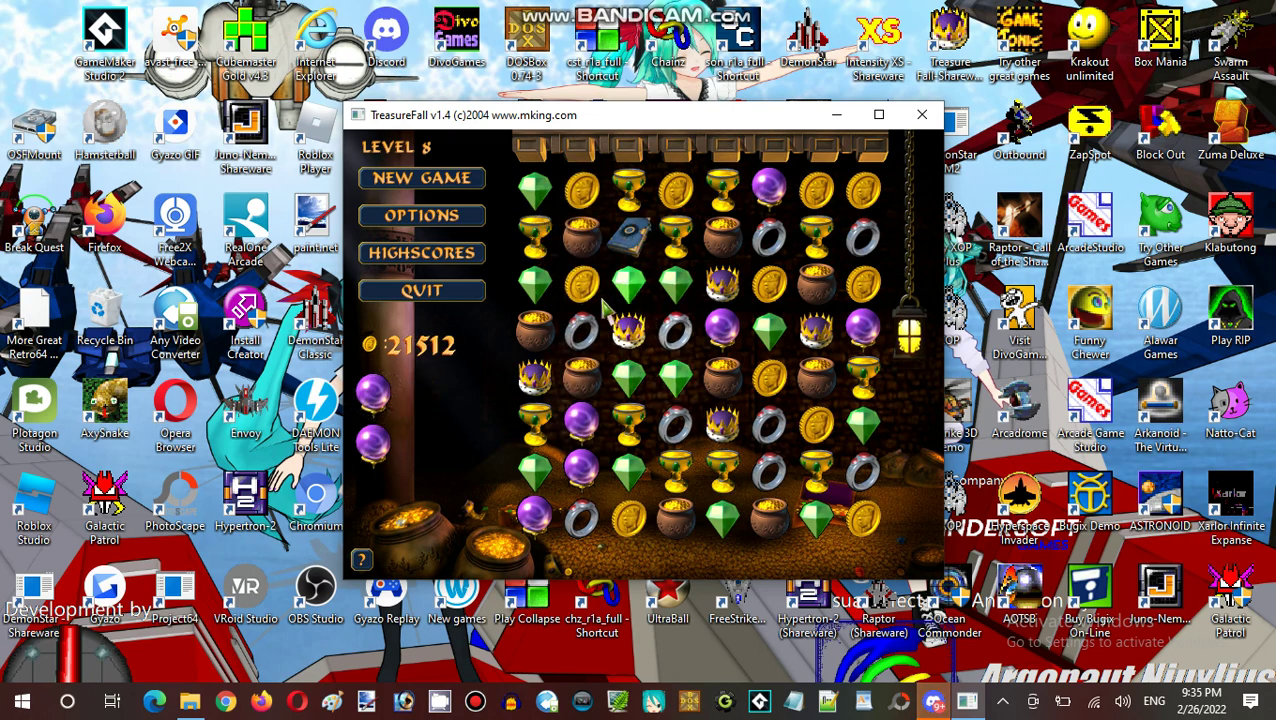
pyautogui.click(553, 290)
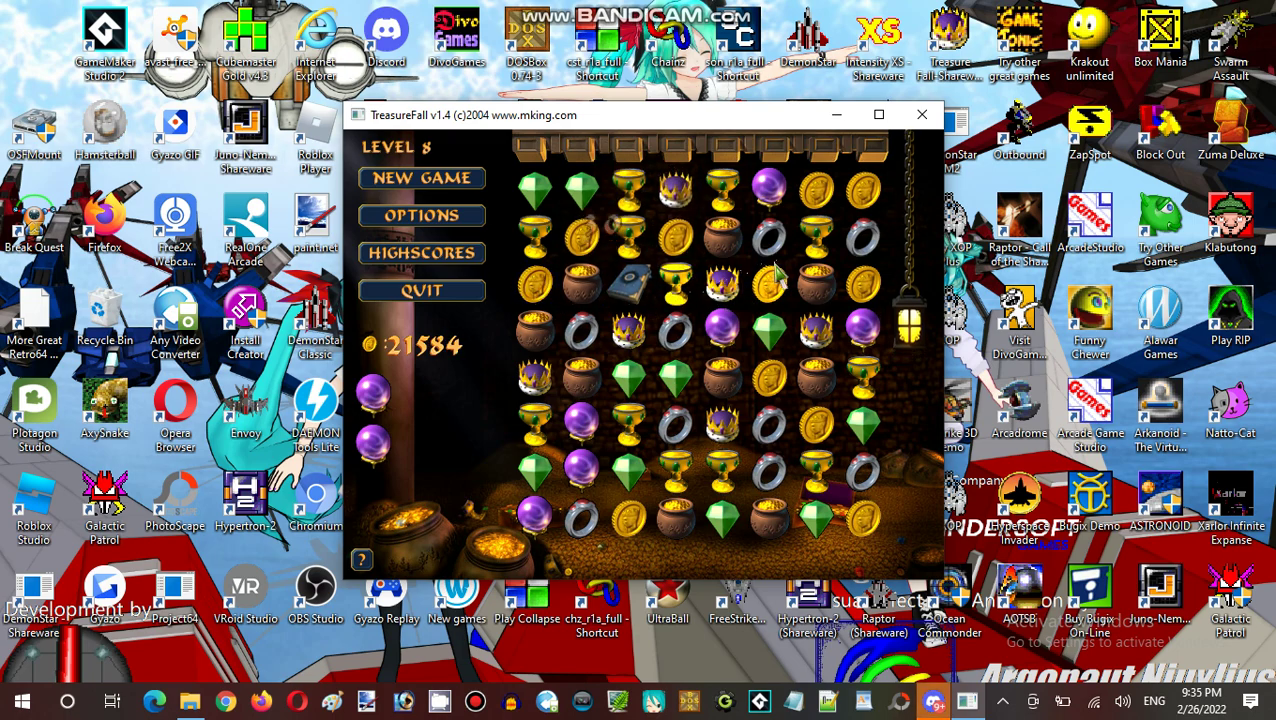
pyautogui.click(627, 288)
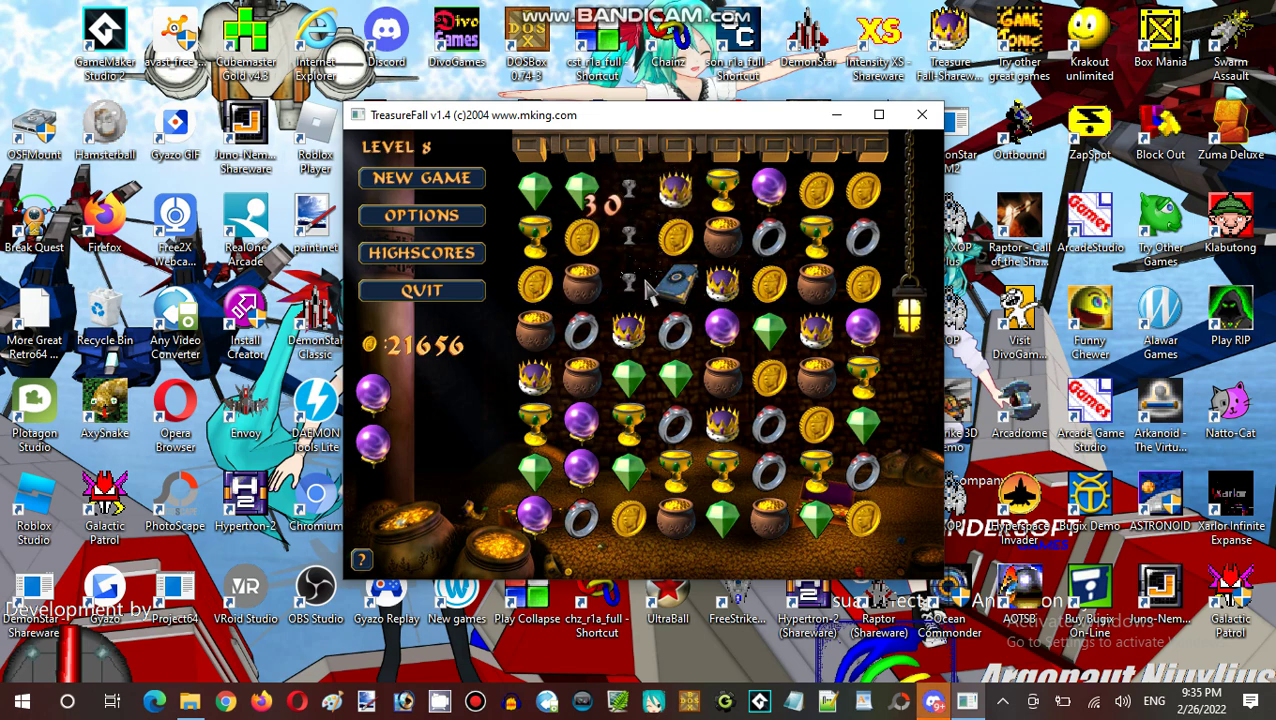
pyautogui.click(582, 330)
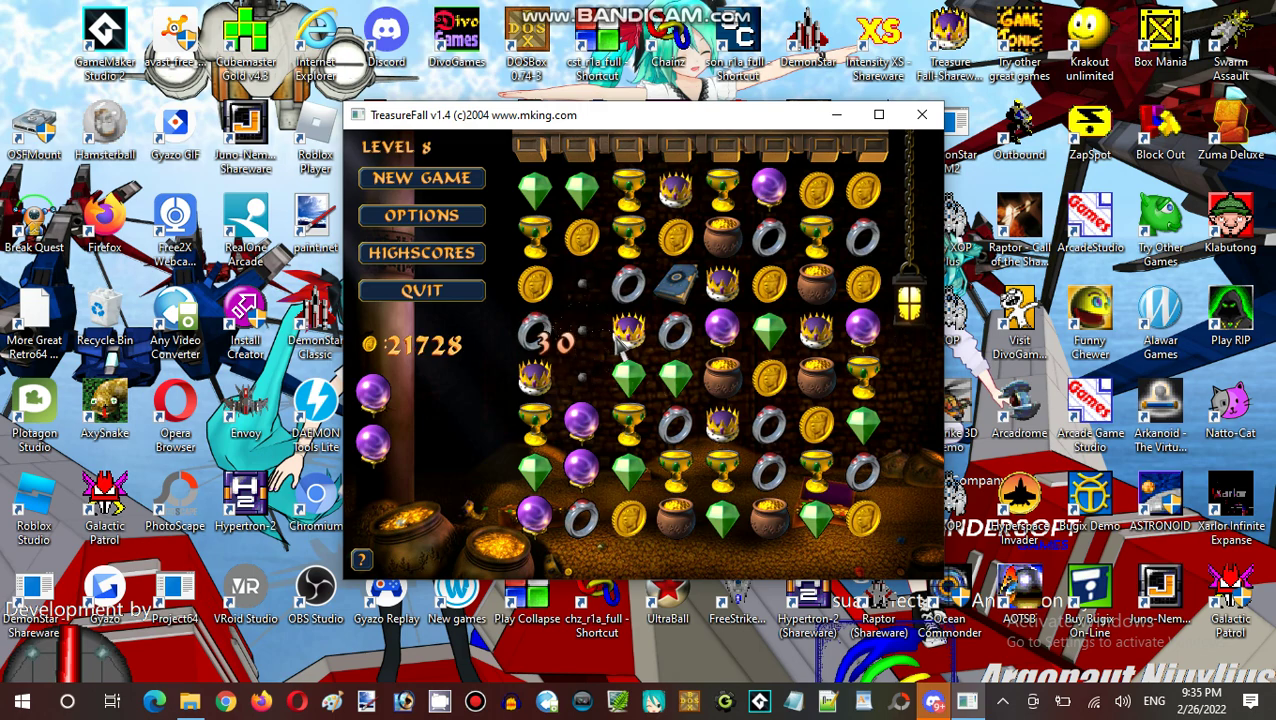
pyautogui.click(588, 402)
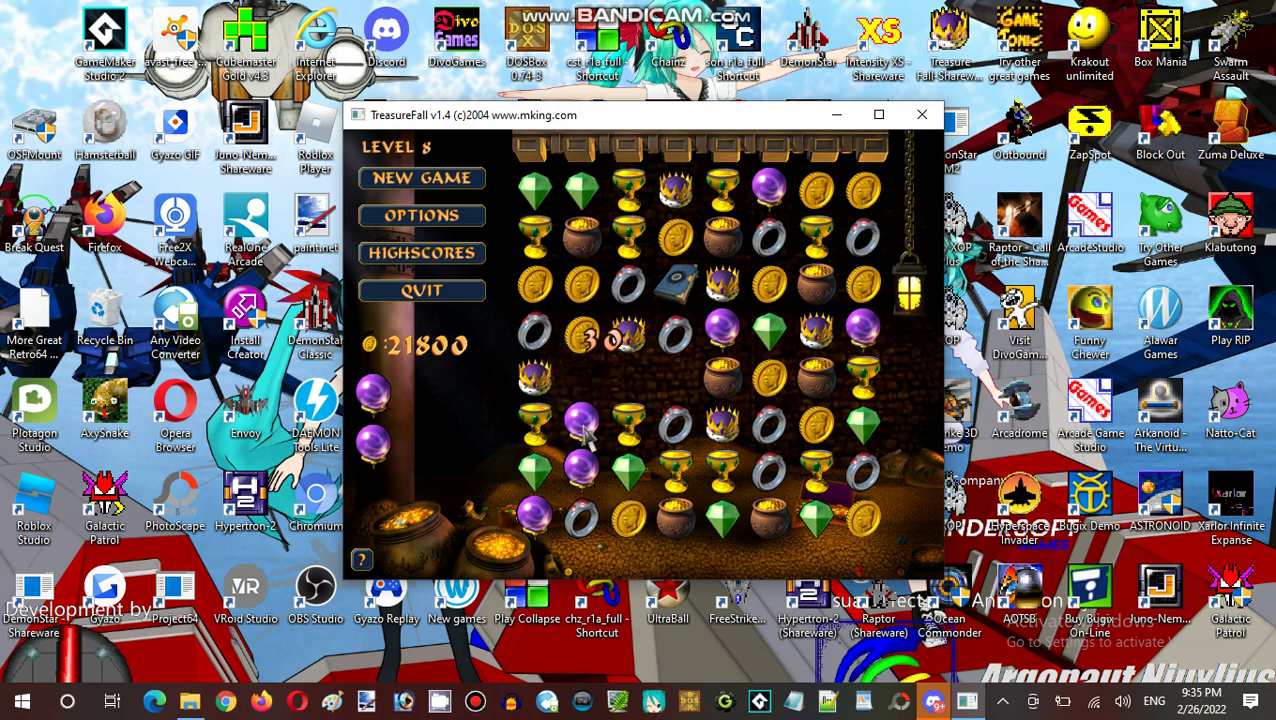
pyautogui.click(375, 395)
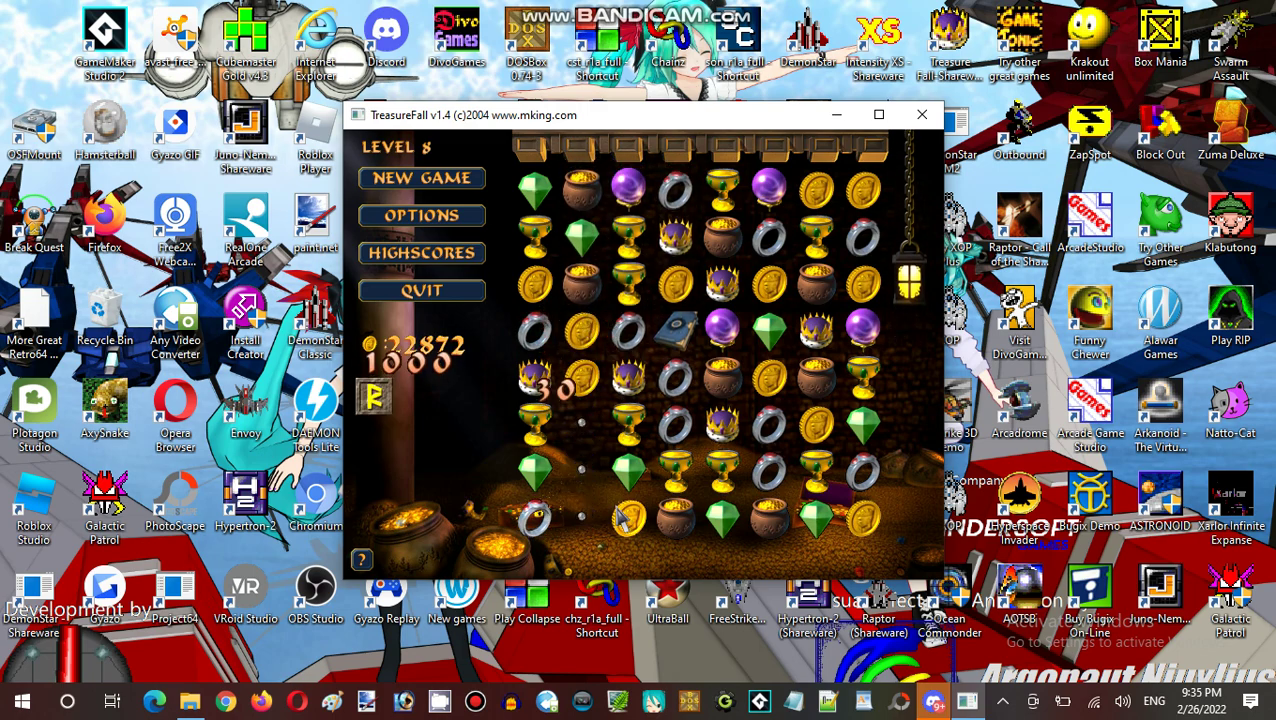
# - Use the side-slot bonus item and clear matches at the bottom ring and top rows
pyautogui.click(375, 397)
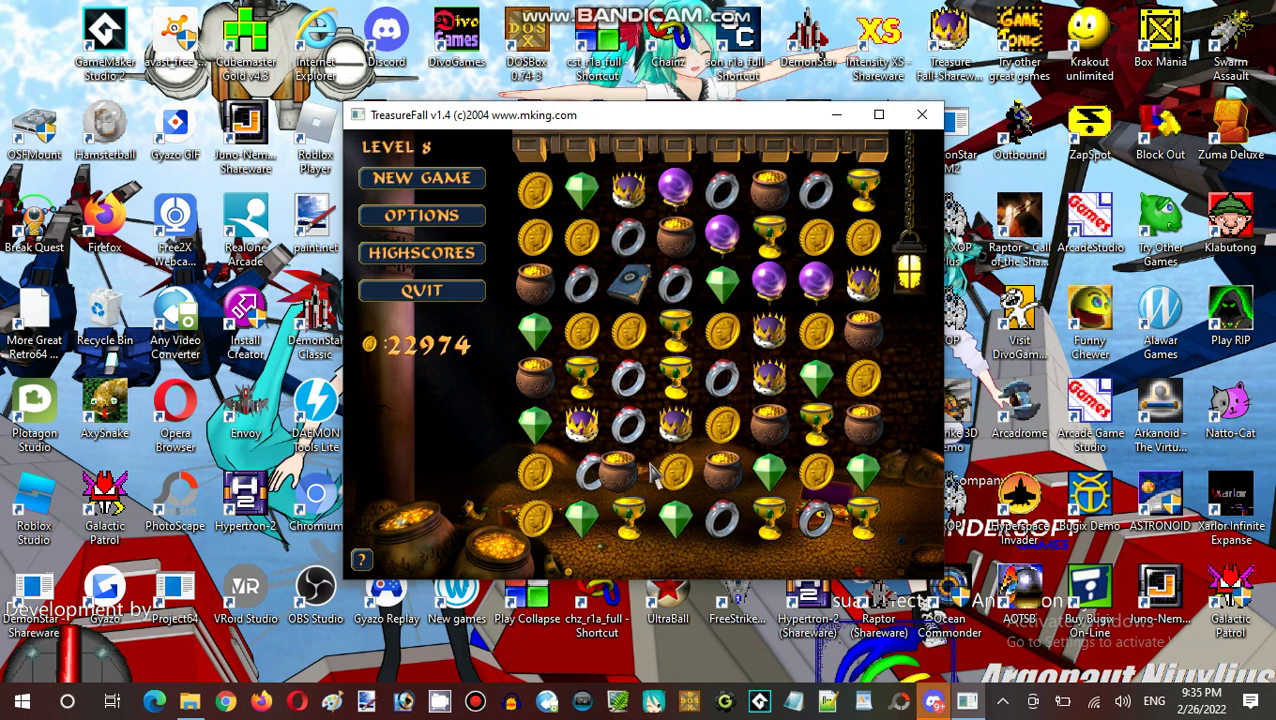
pyautogui.click(652, 470)
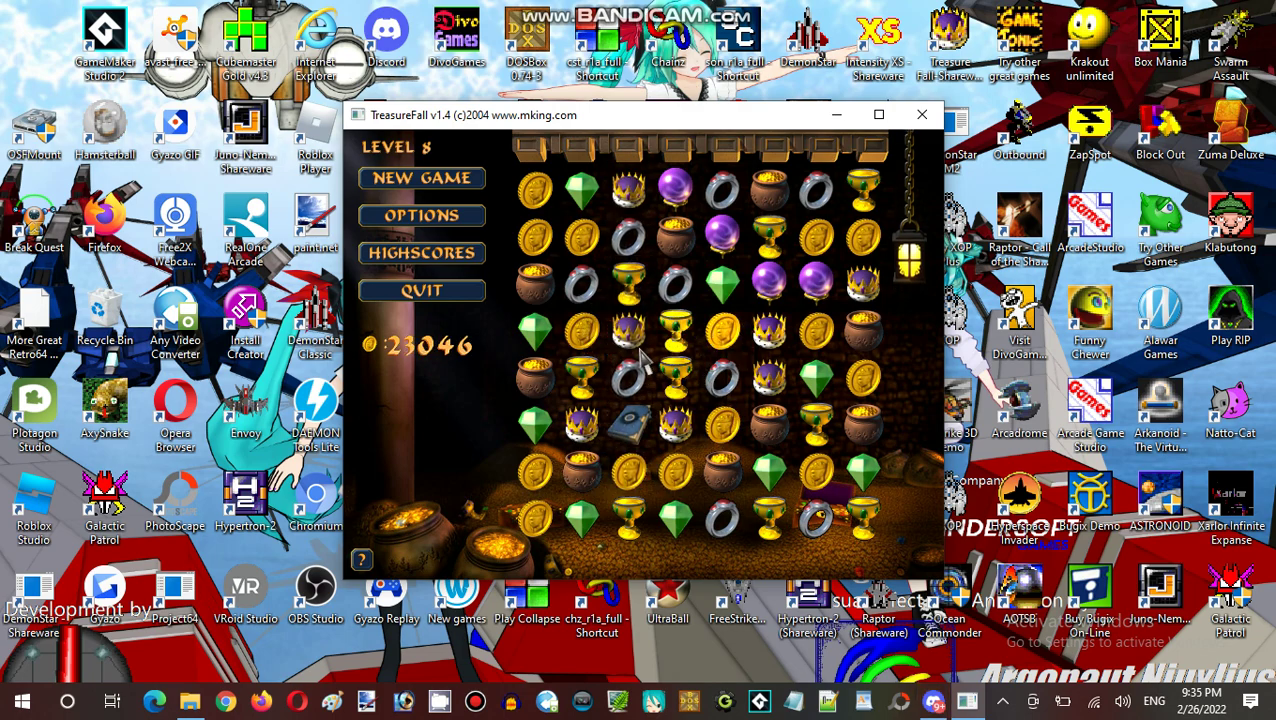
pyautogui.click(628, 330)
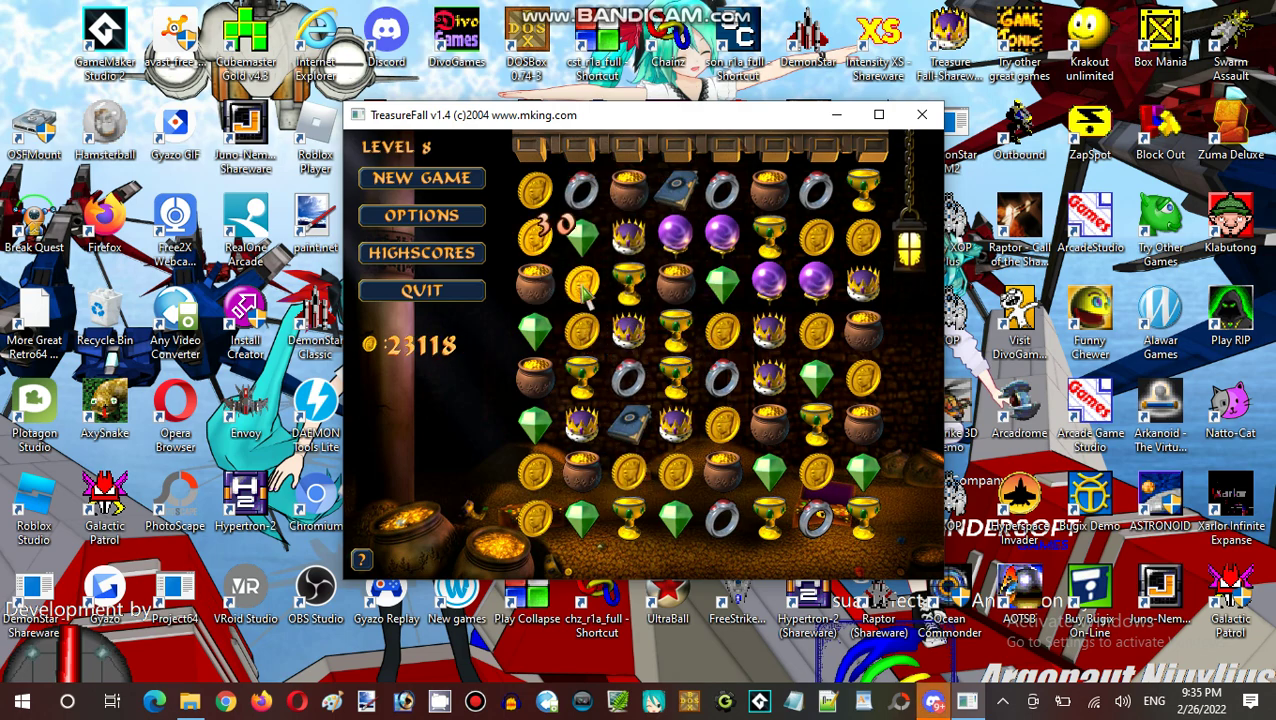
# - Clear rows of coins and purple orbs, then make the final match completing level 8
pyautogui.click(534, 238)
pyautogui.click(722, 238)
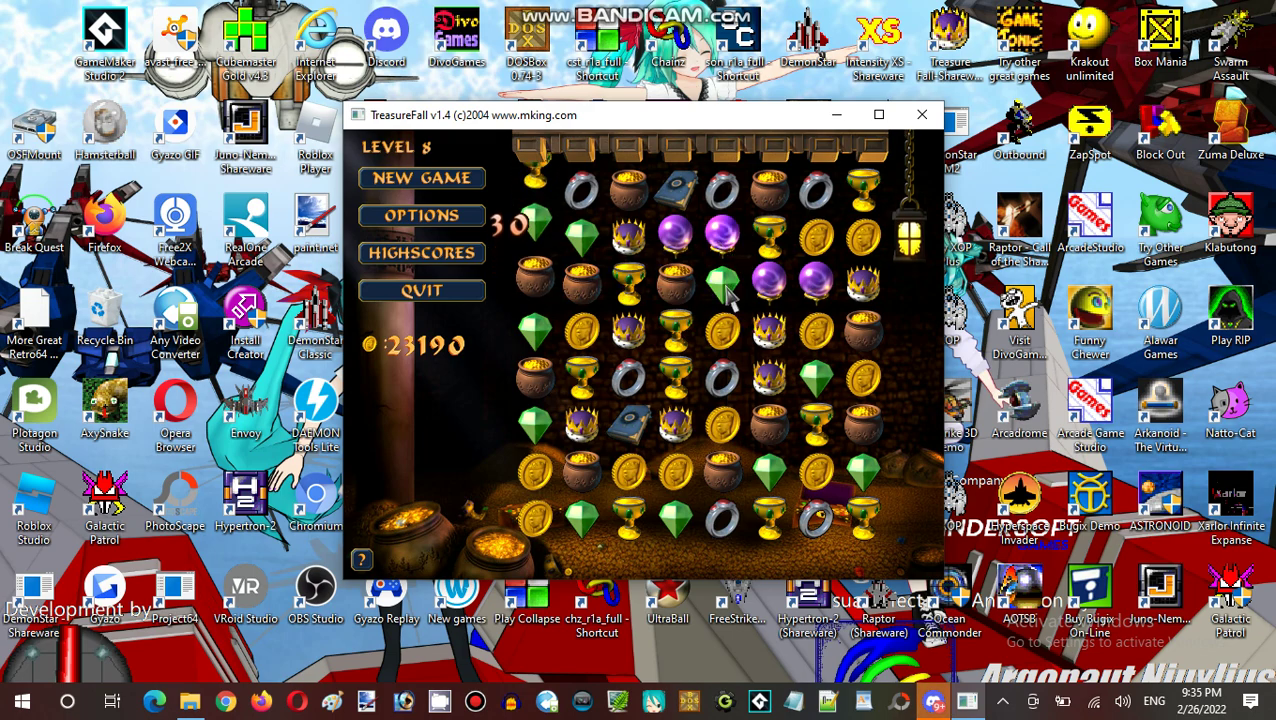
pyautogui.click(723, 280)
pyautogui.click(628, 280)
pyautogui.click(722, 190)
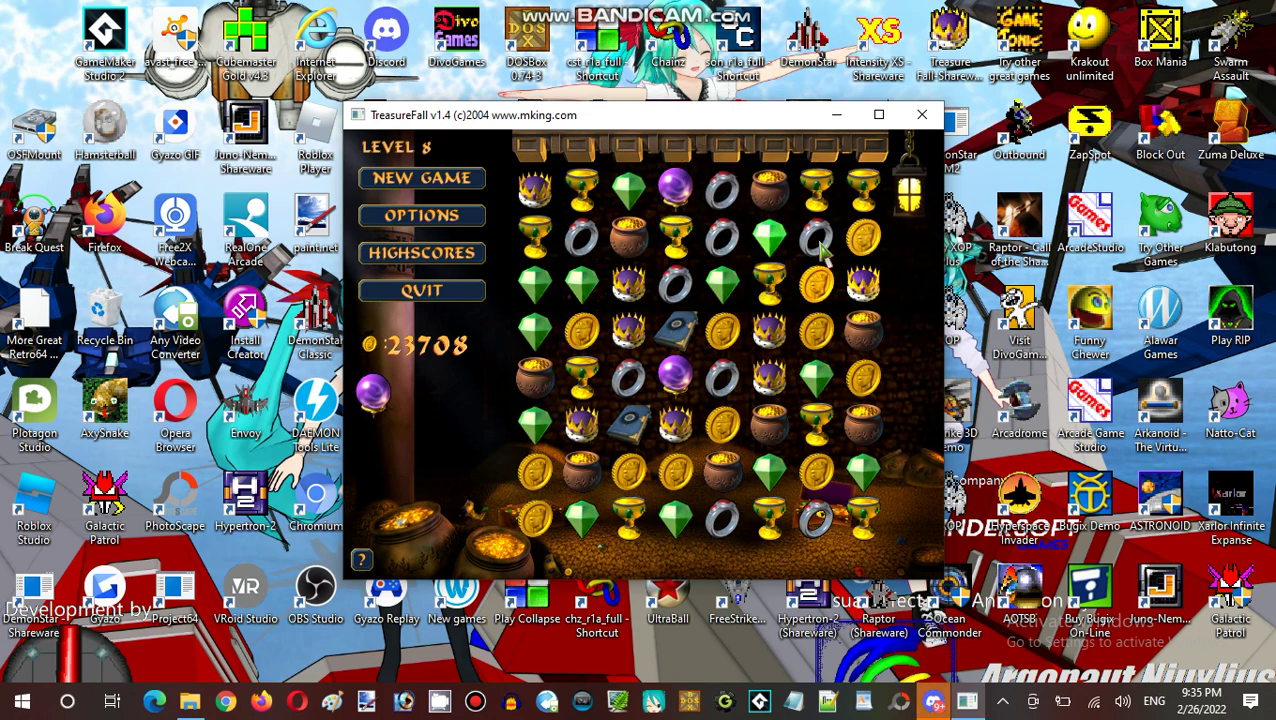
pyautogui.moveTo(816, 238); pyautogui.dragTo(862, 238)
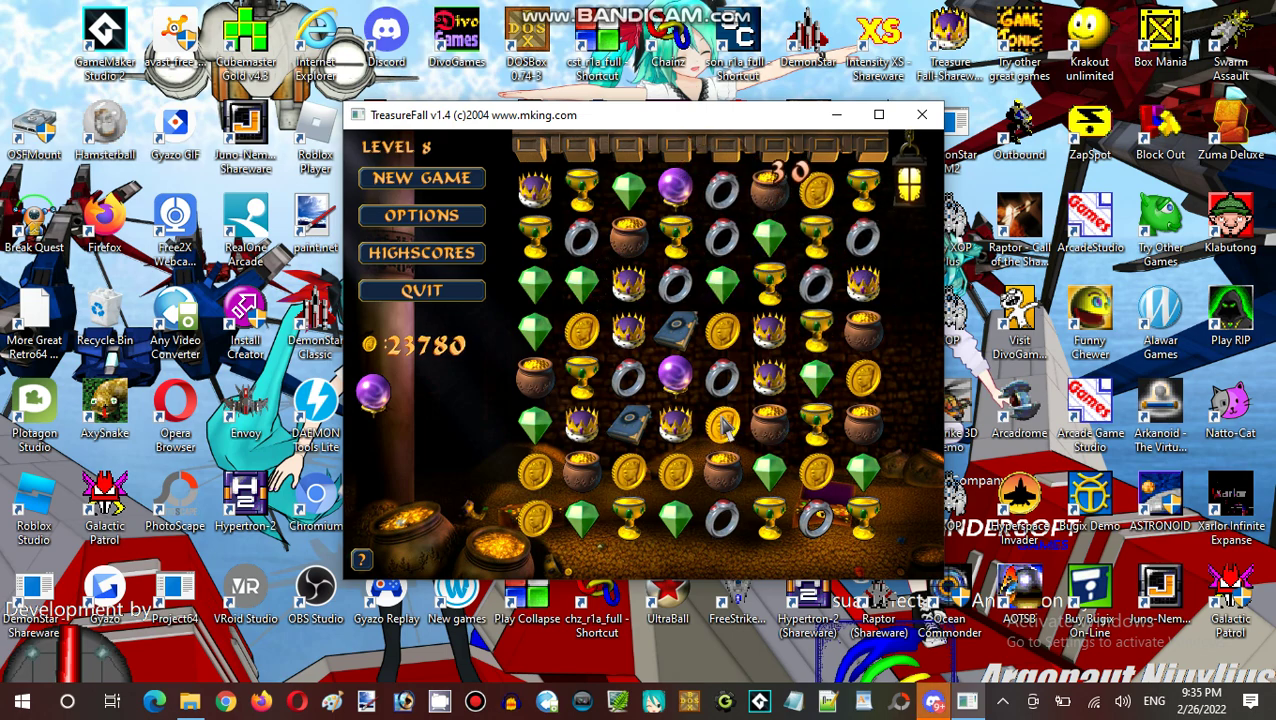
pyautogui.moveTo(722, 424); pyautogui.dragTo(722, 470)
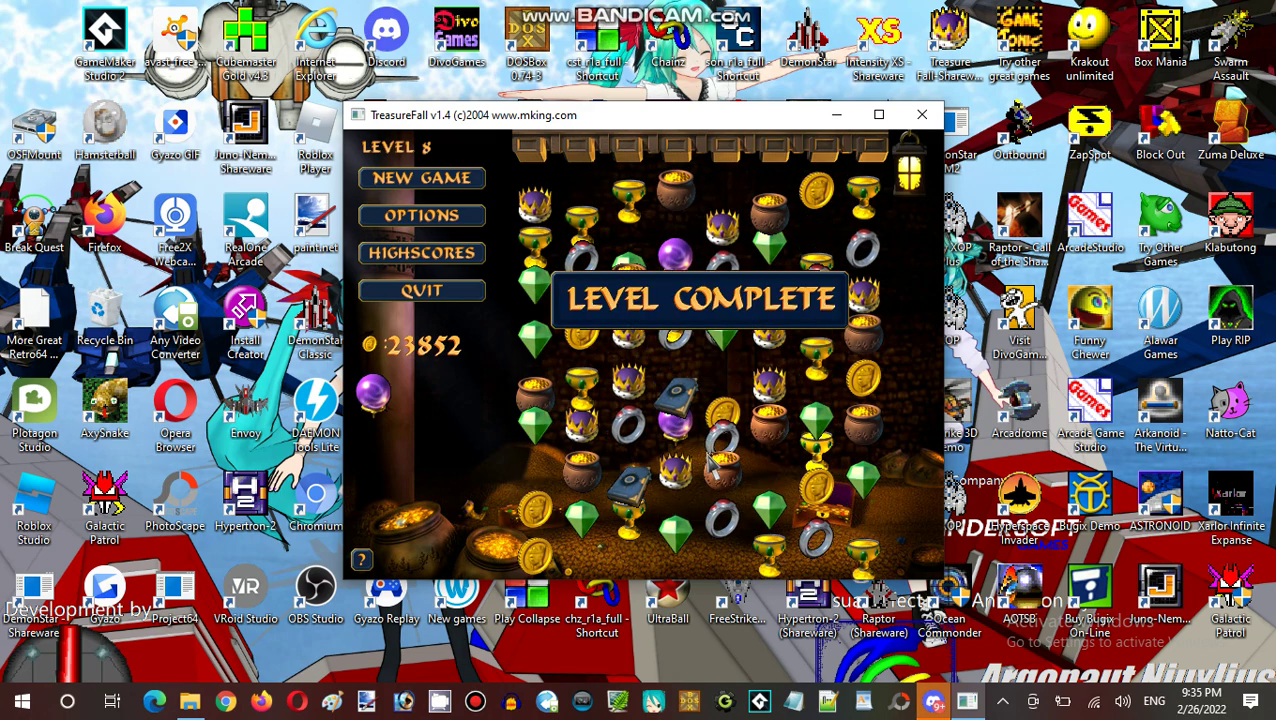